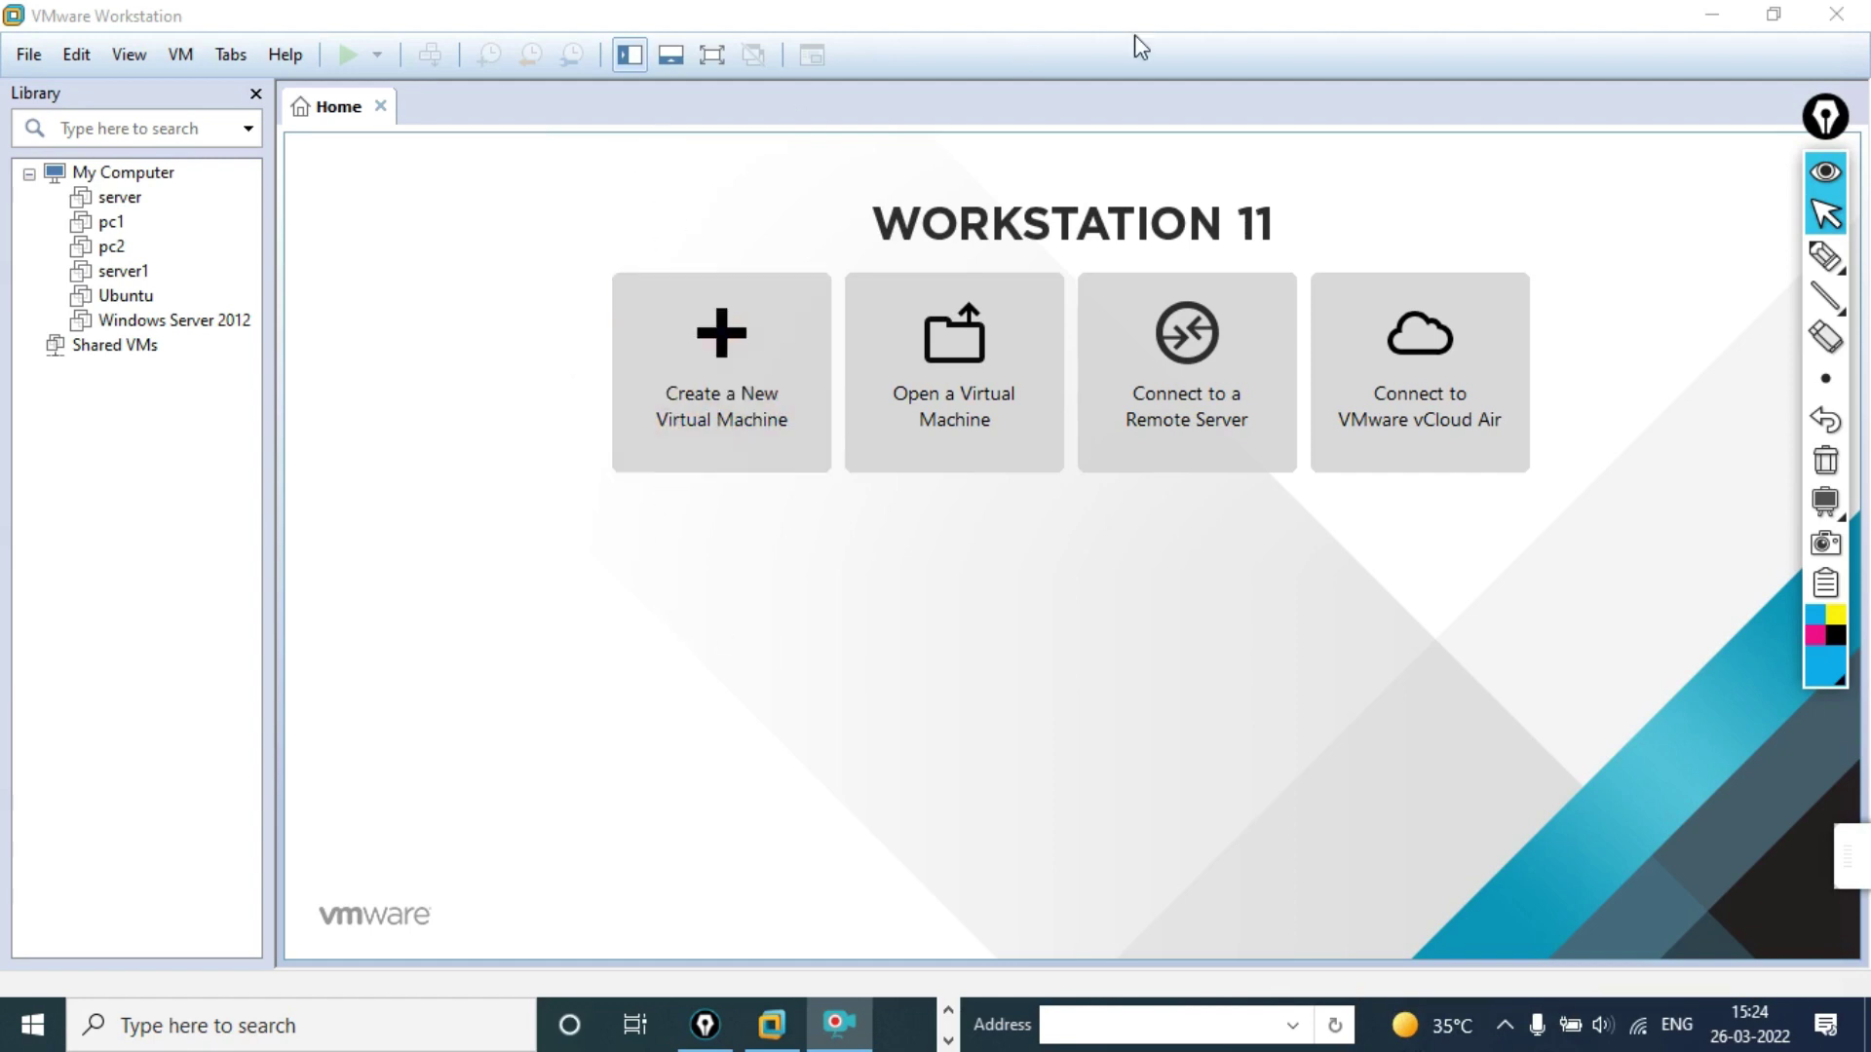
Step: Start a Custom (advanced) new virtual machine with default compatibility, installing the OS later
{"action": "left_click", "coordinate": [717, 390]}
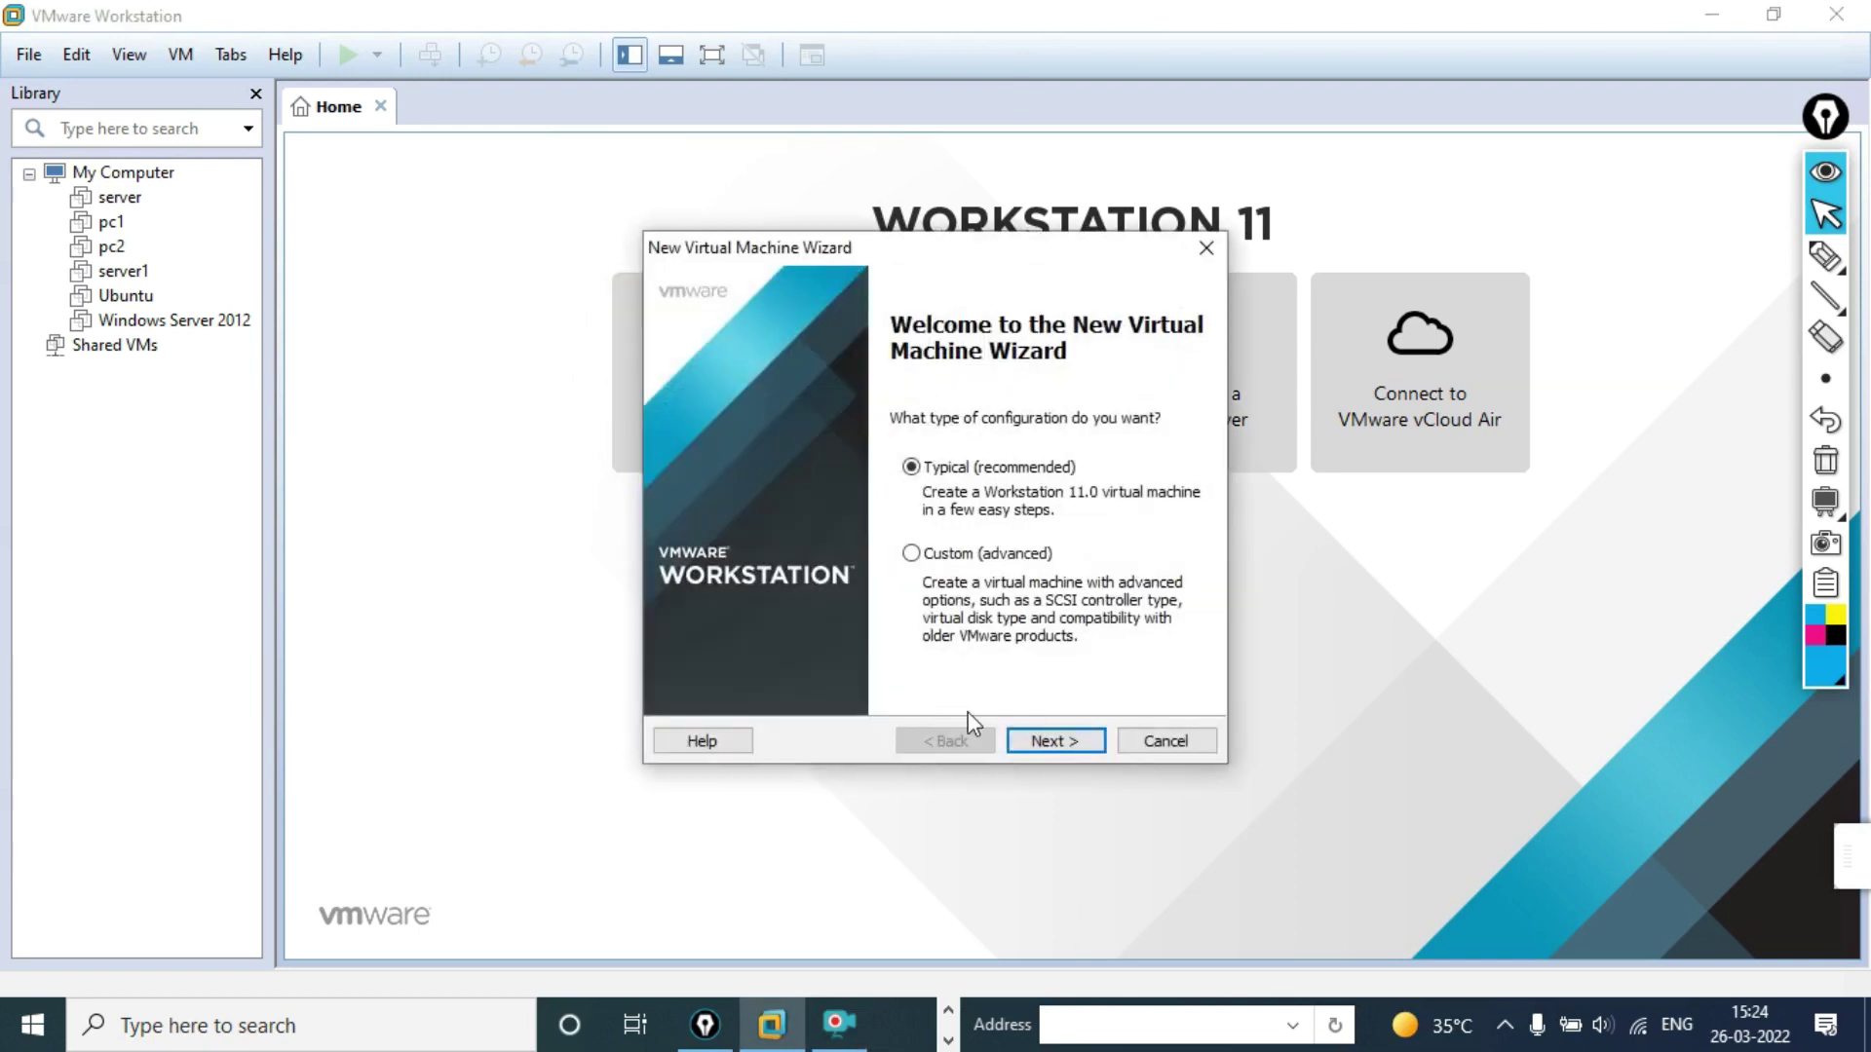
{"action": "left_click", "coordinate": [911, 554]}
{"action": "left_click", "coordinate": [911, 467]}
{"action": "left_click", "coordinate": [910, 554]}
{"action": "left_click", "coordinate": [1046, 740]}
{"action": "left_click", "coordinate": [1048, 742]}
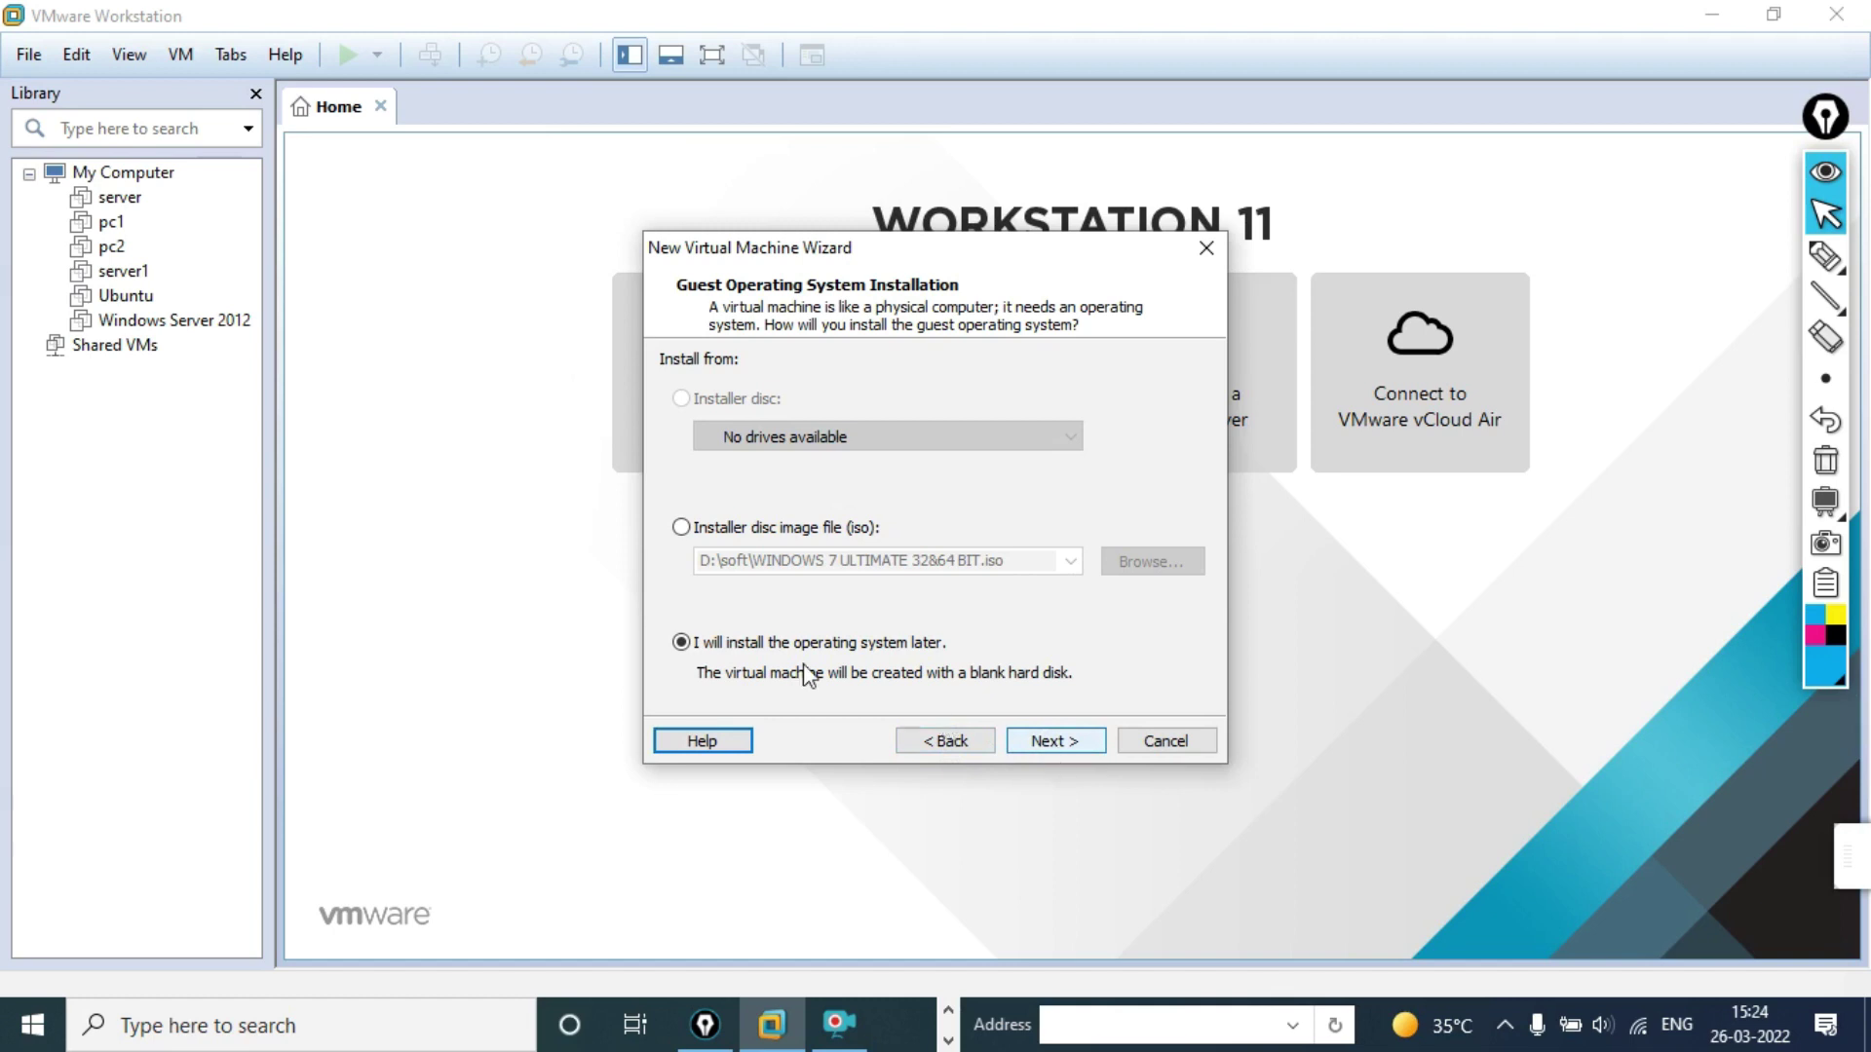
{"action": "left_click", "coordinate": [1052, 750]}
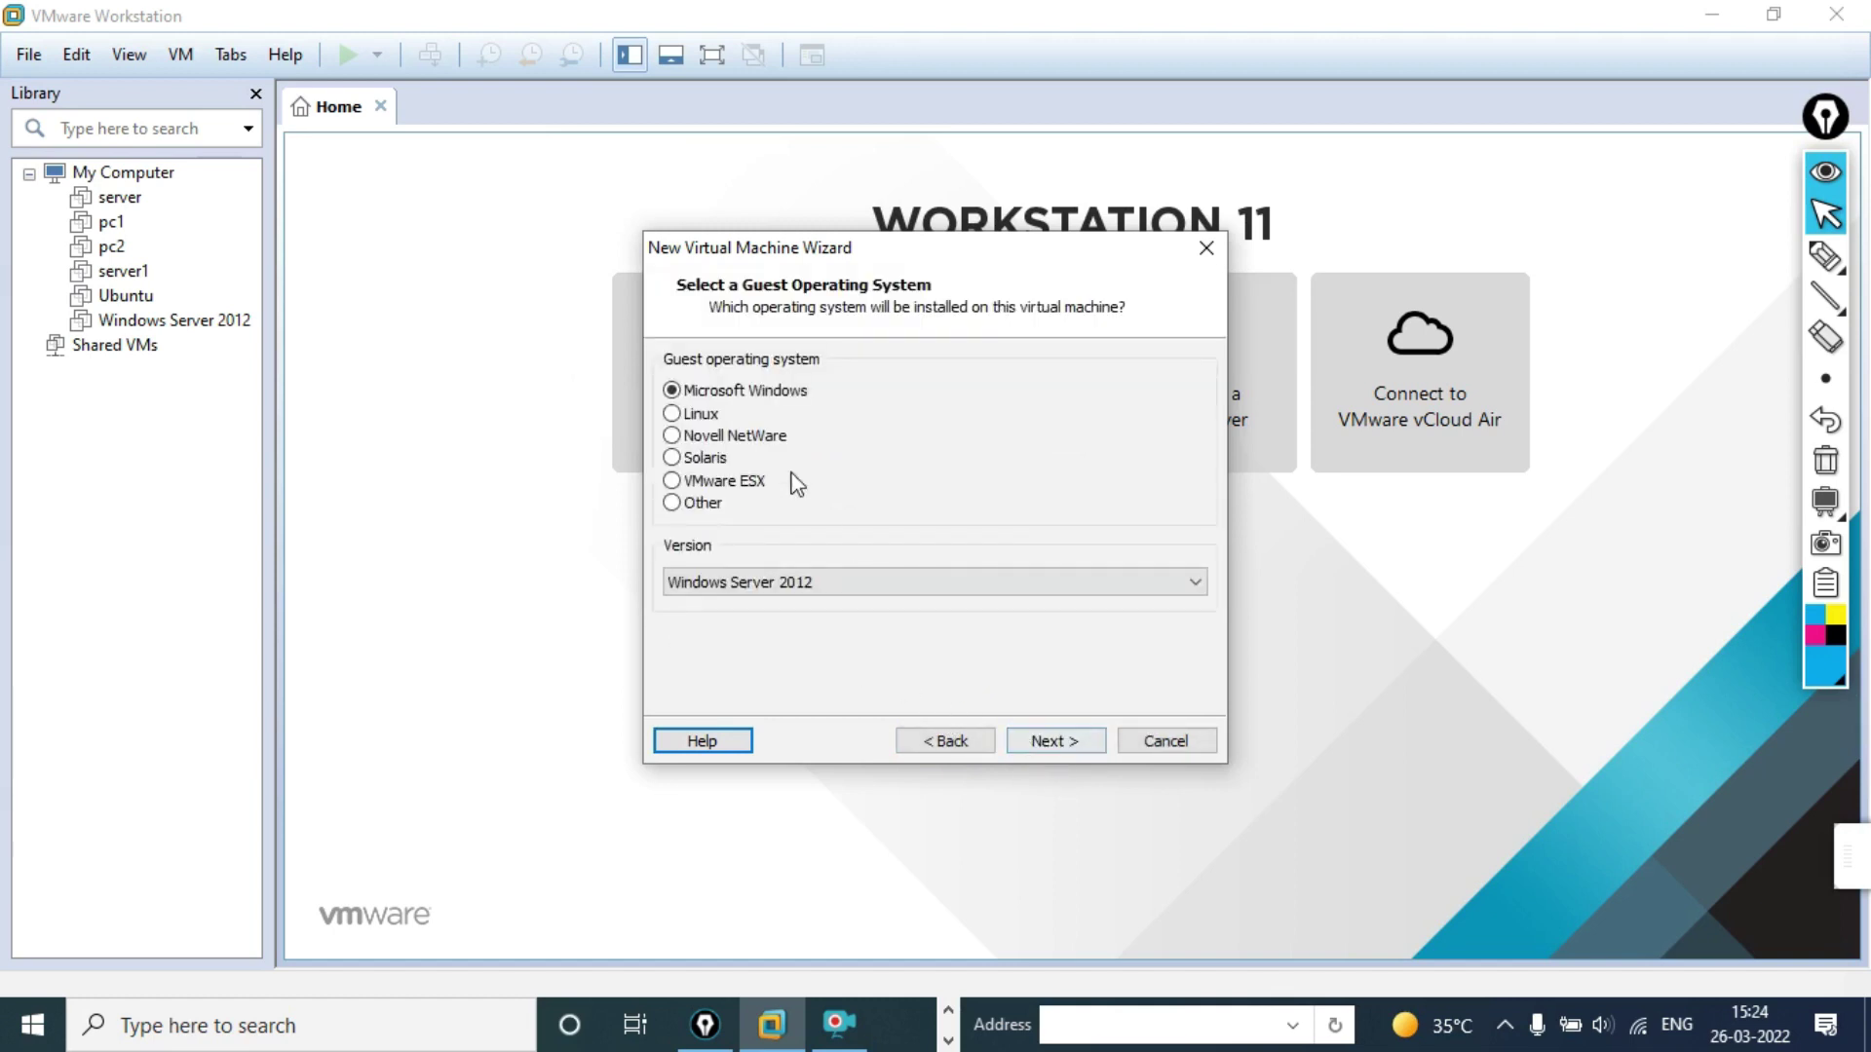
Step: Set the guest operating system to Linux with version Ubuntu
{"action": "left_click", "coordinate": [674, 419]}
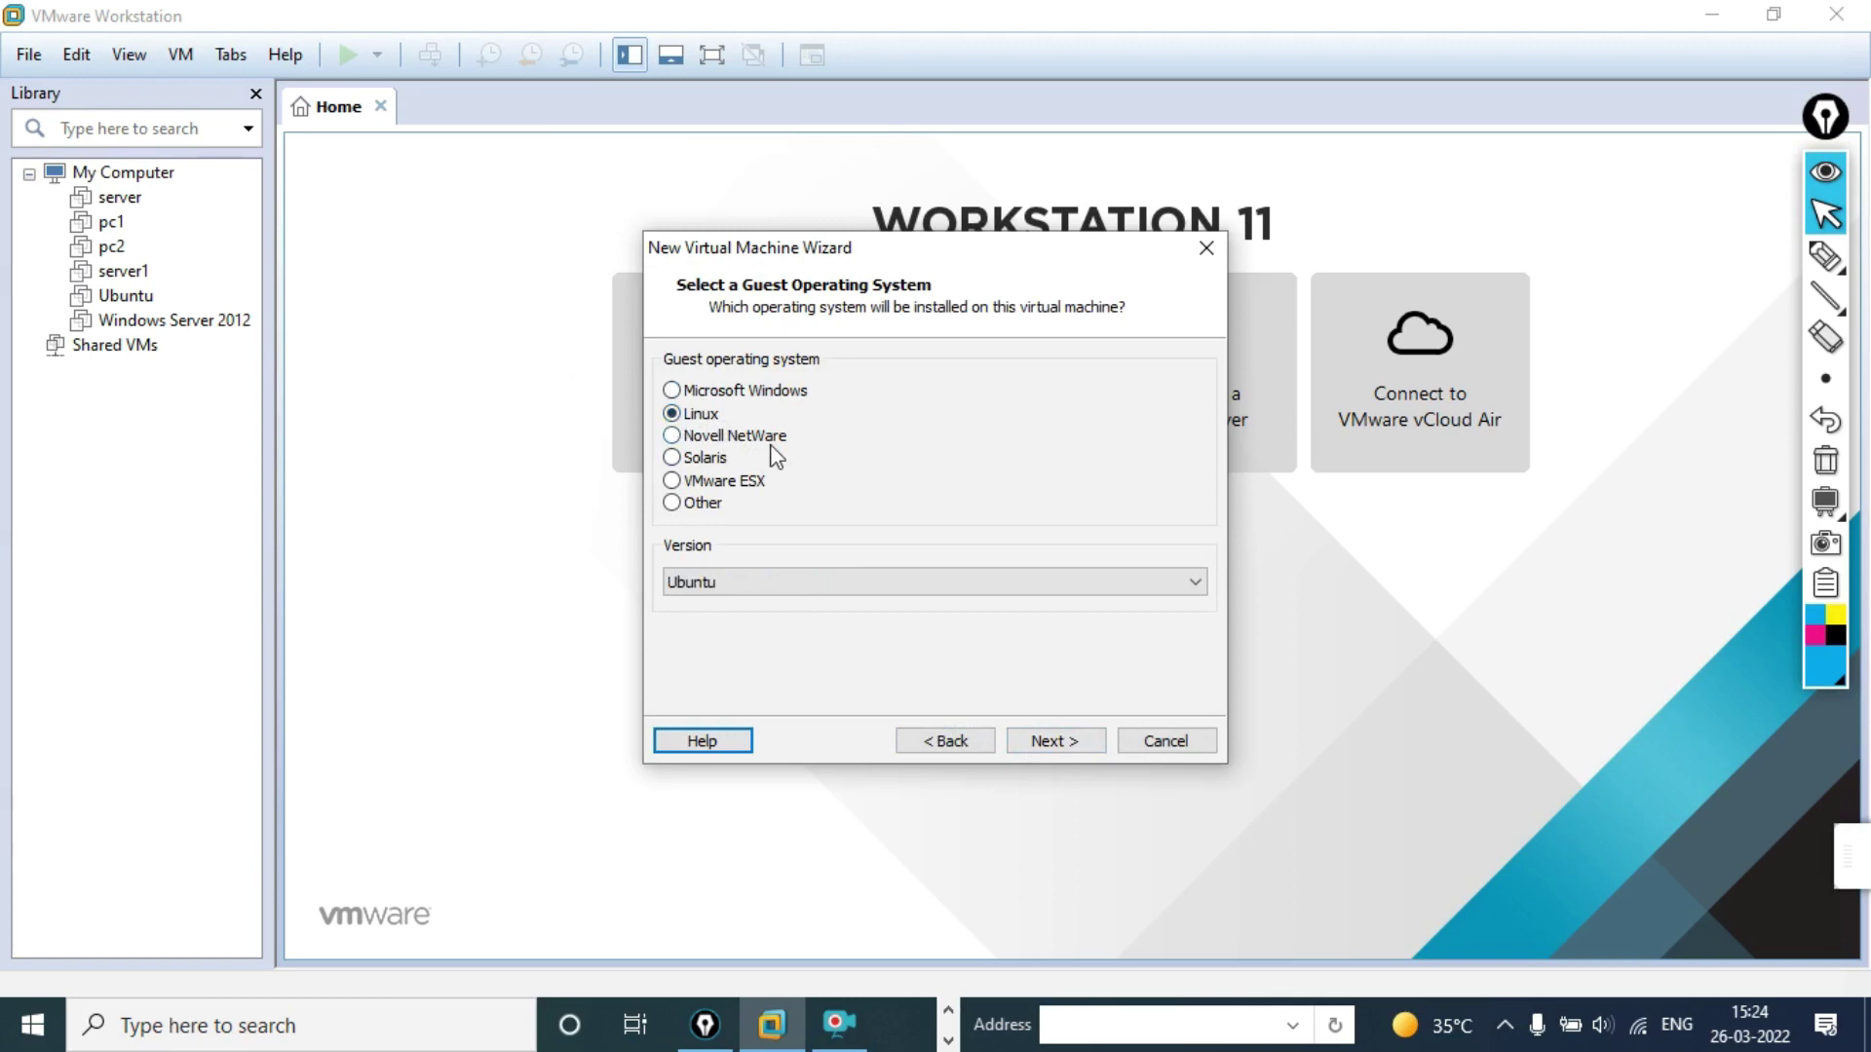
{"action": "left_click", "coordinate": [805, 584]}
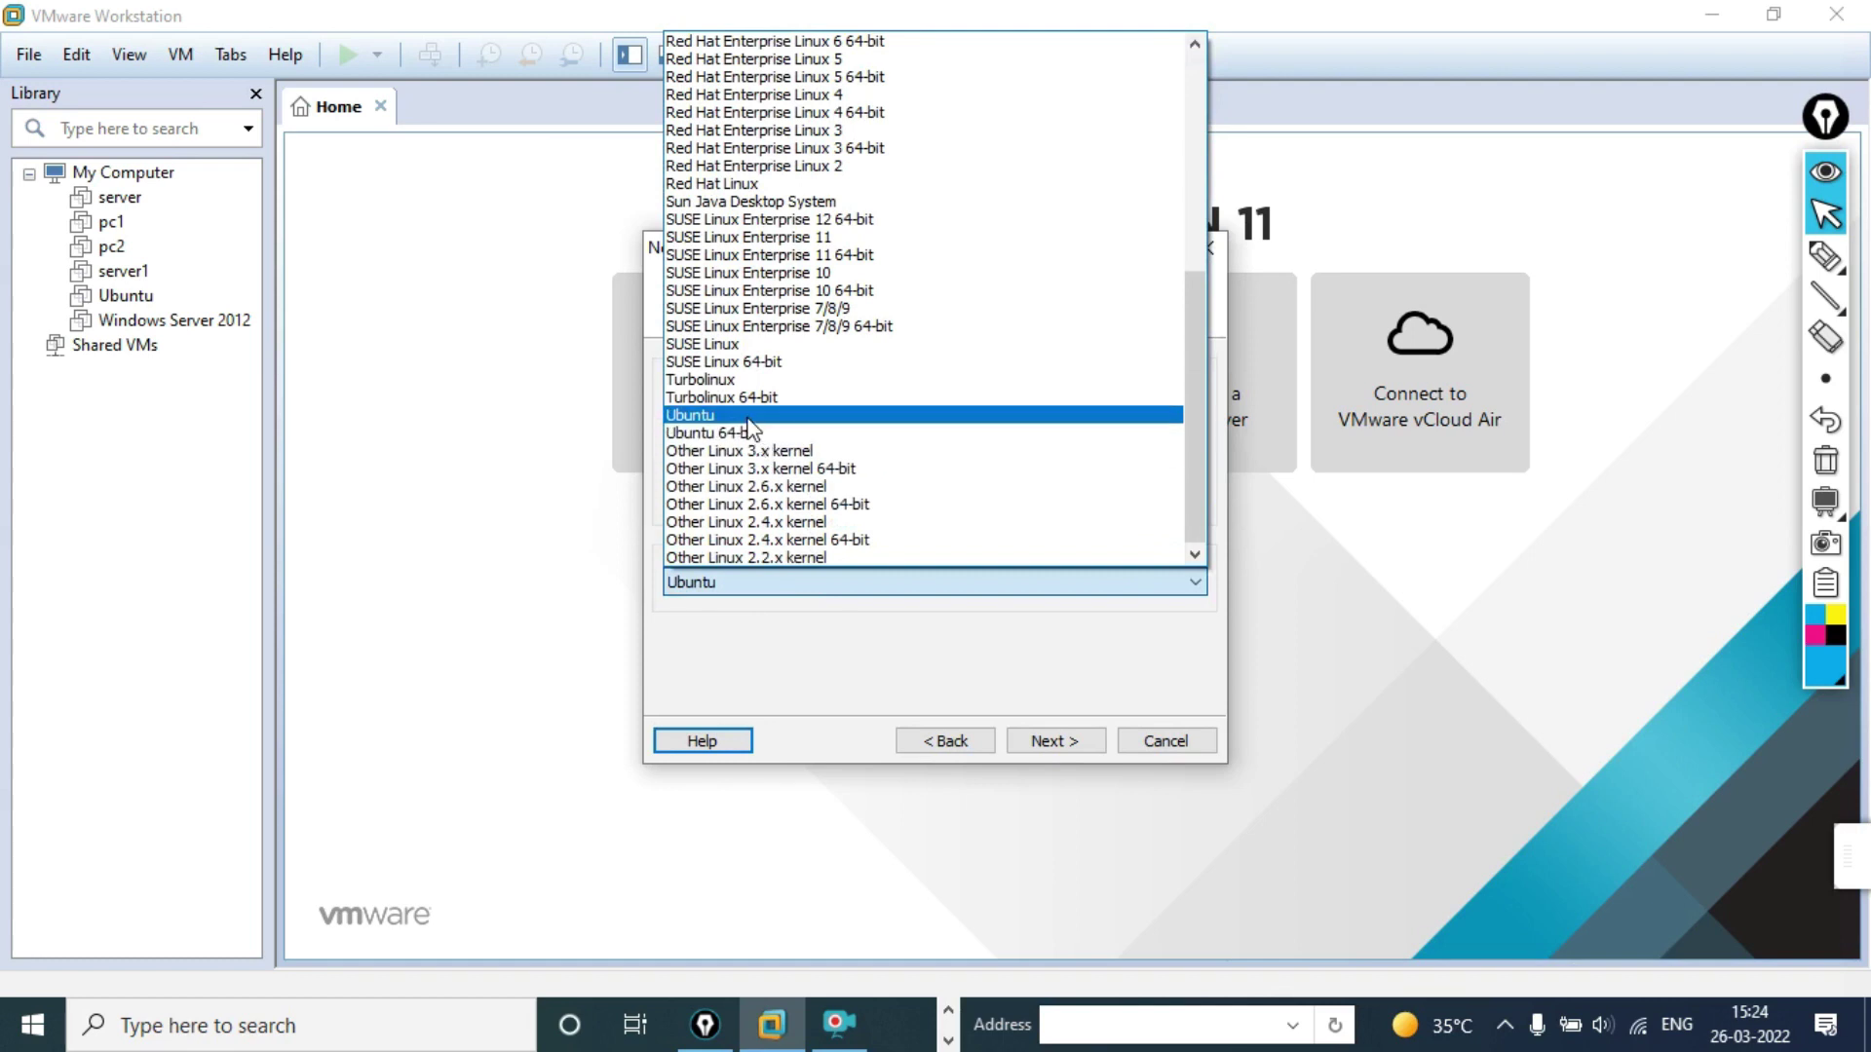
{"action": "left_click", "coordinate": [752, 417]}
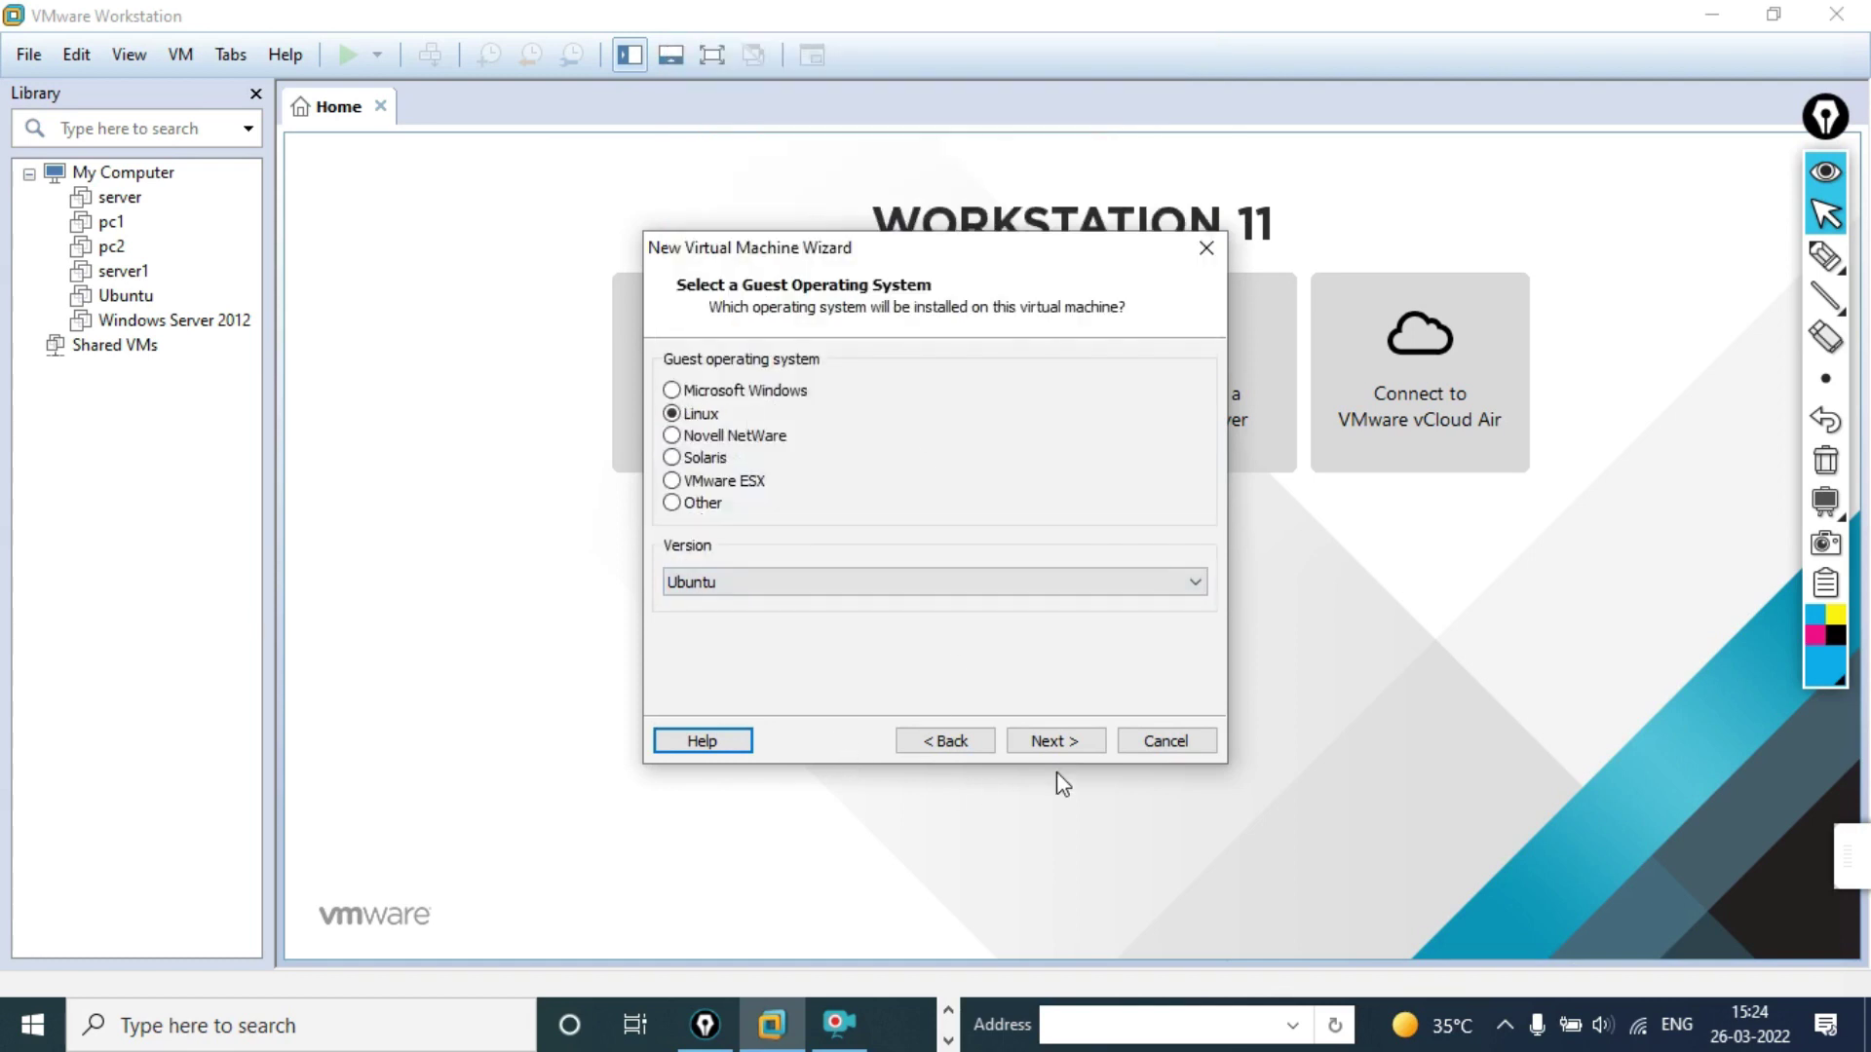
{"action": "left_click", "coordinate": [1062, 740]}
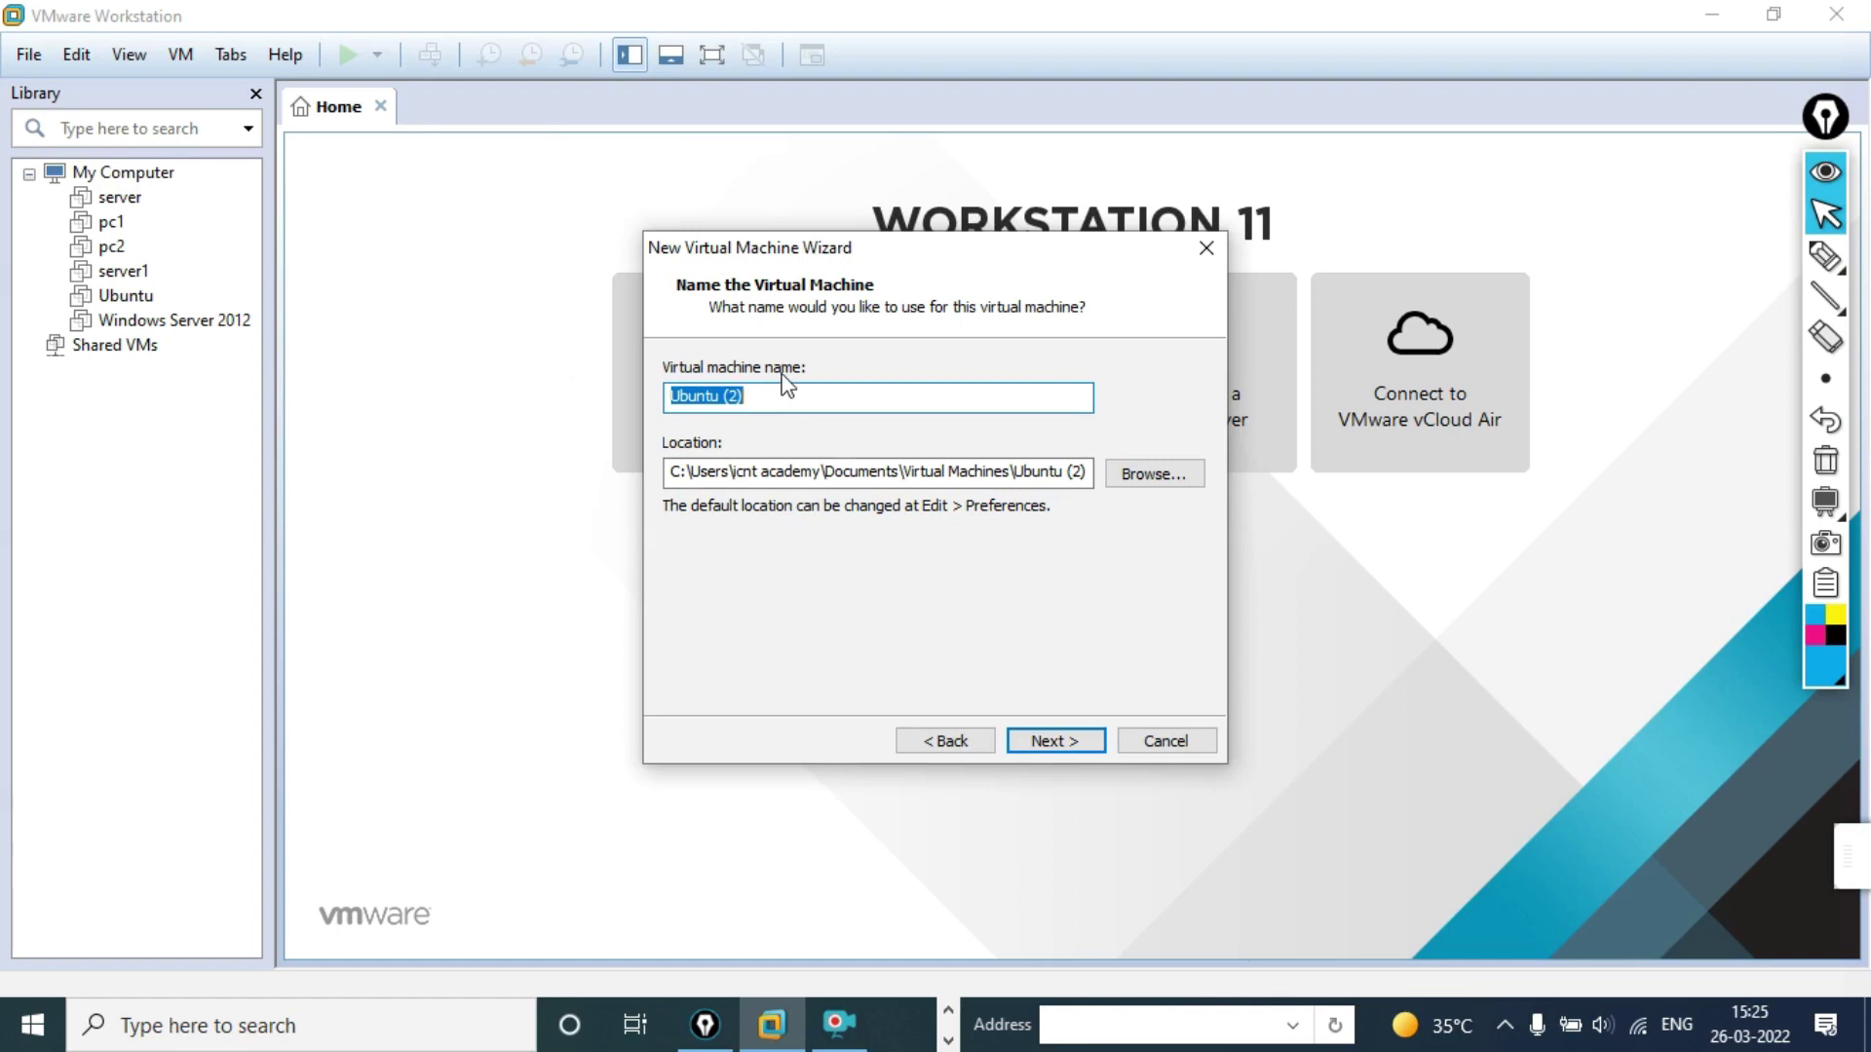
Step: Rename the virtual machine from 'Ubuntu (2)' to 'Ubuntu linux'
{"action": "key", "text": "End"}
{"action": "key", "text": "BackSpace"}
{"action": "key", "text": "BackSpace"}
{"action": "key", "text": "BackSpace"}
{"action": "type", "text": "linux"}
{"action": "left_click", "coordinate": [1059, 743]}
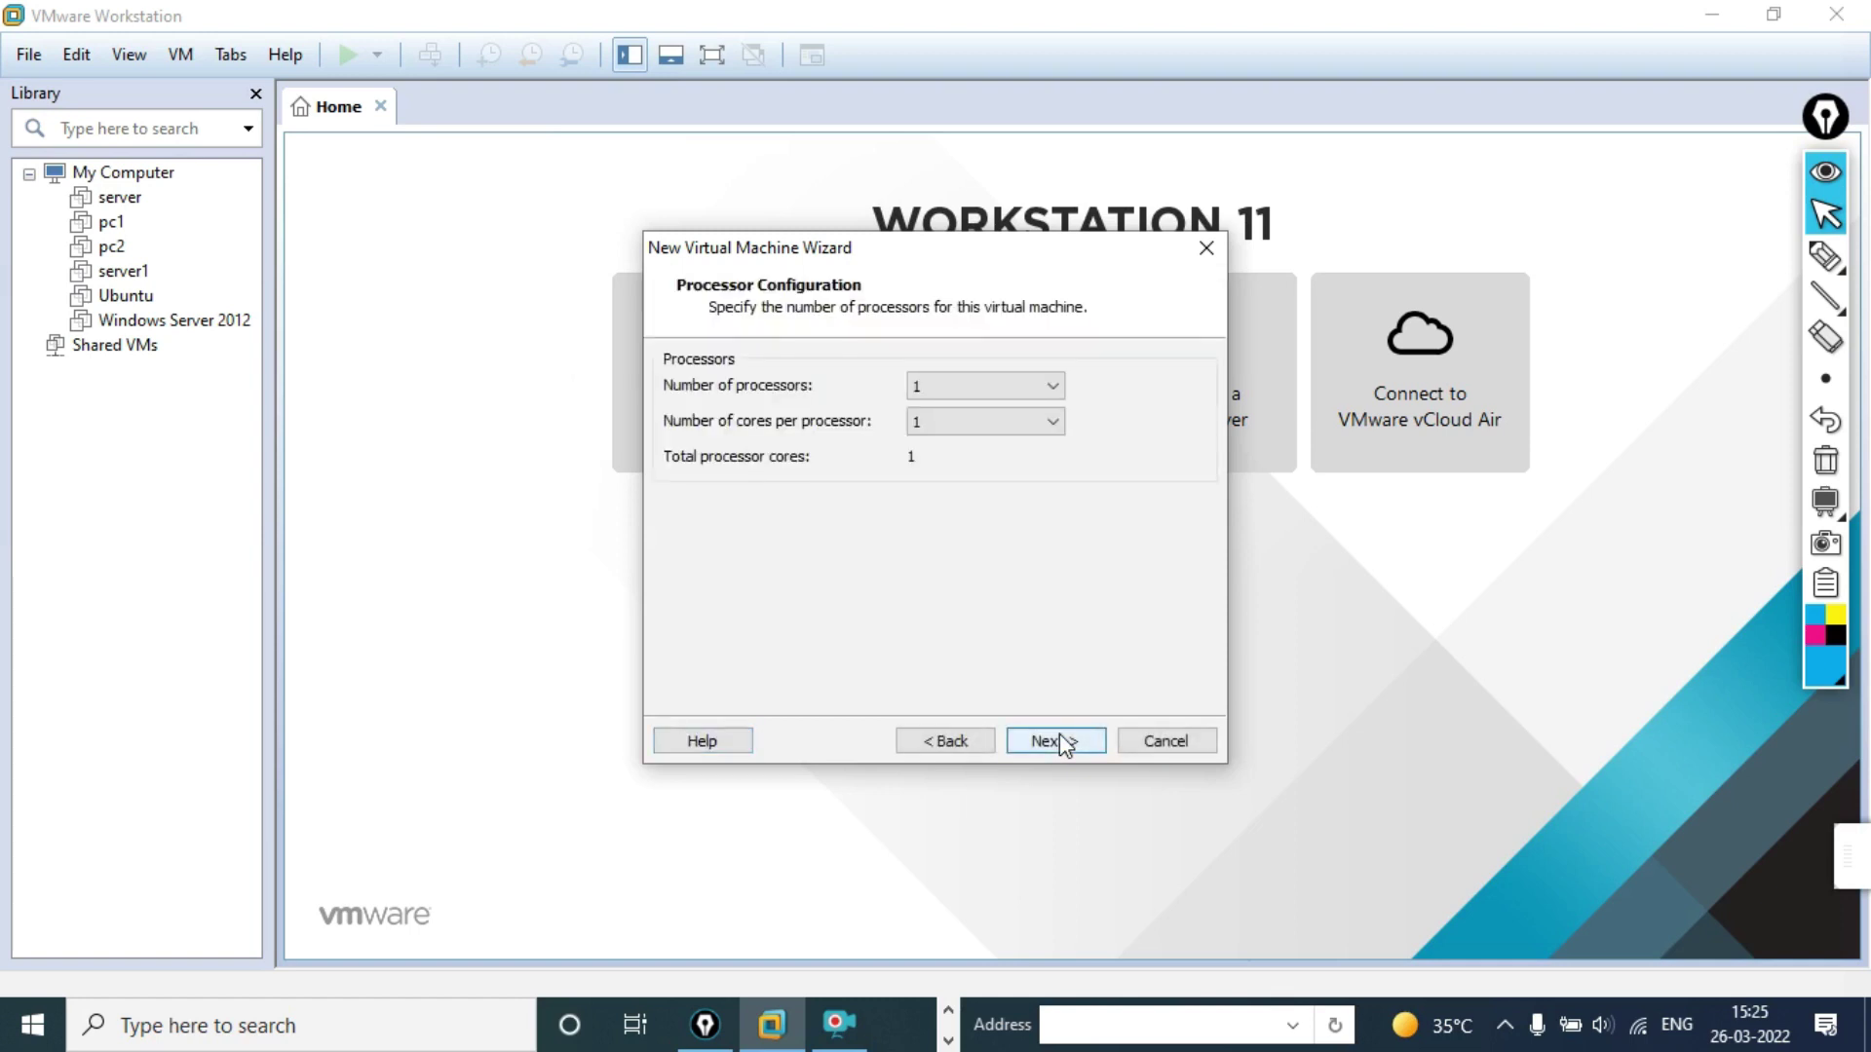
Step: Keep one processor and set the VM memory to 2048 MB
{"action": "left_click", "coordinate": [1060, 742]}
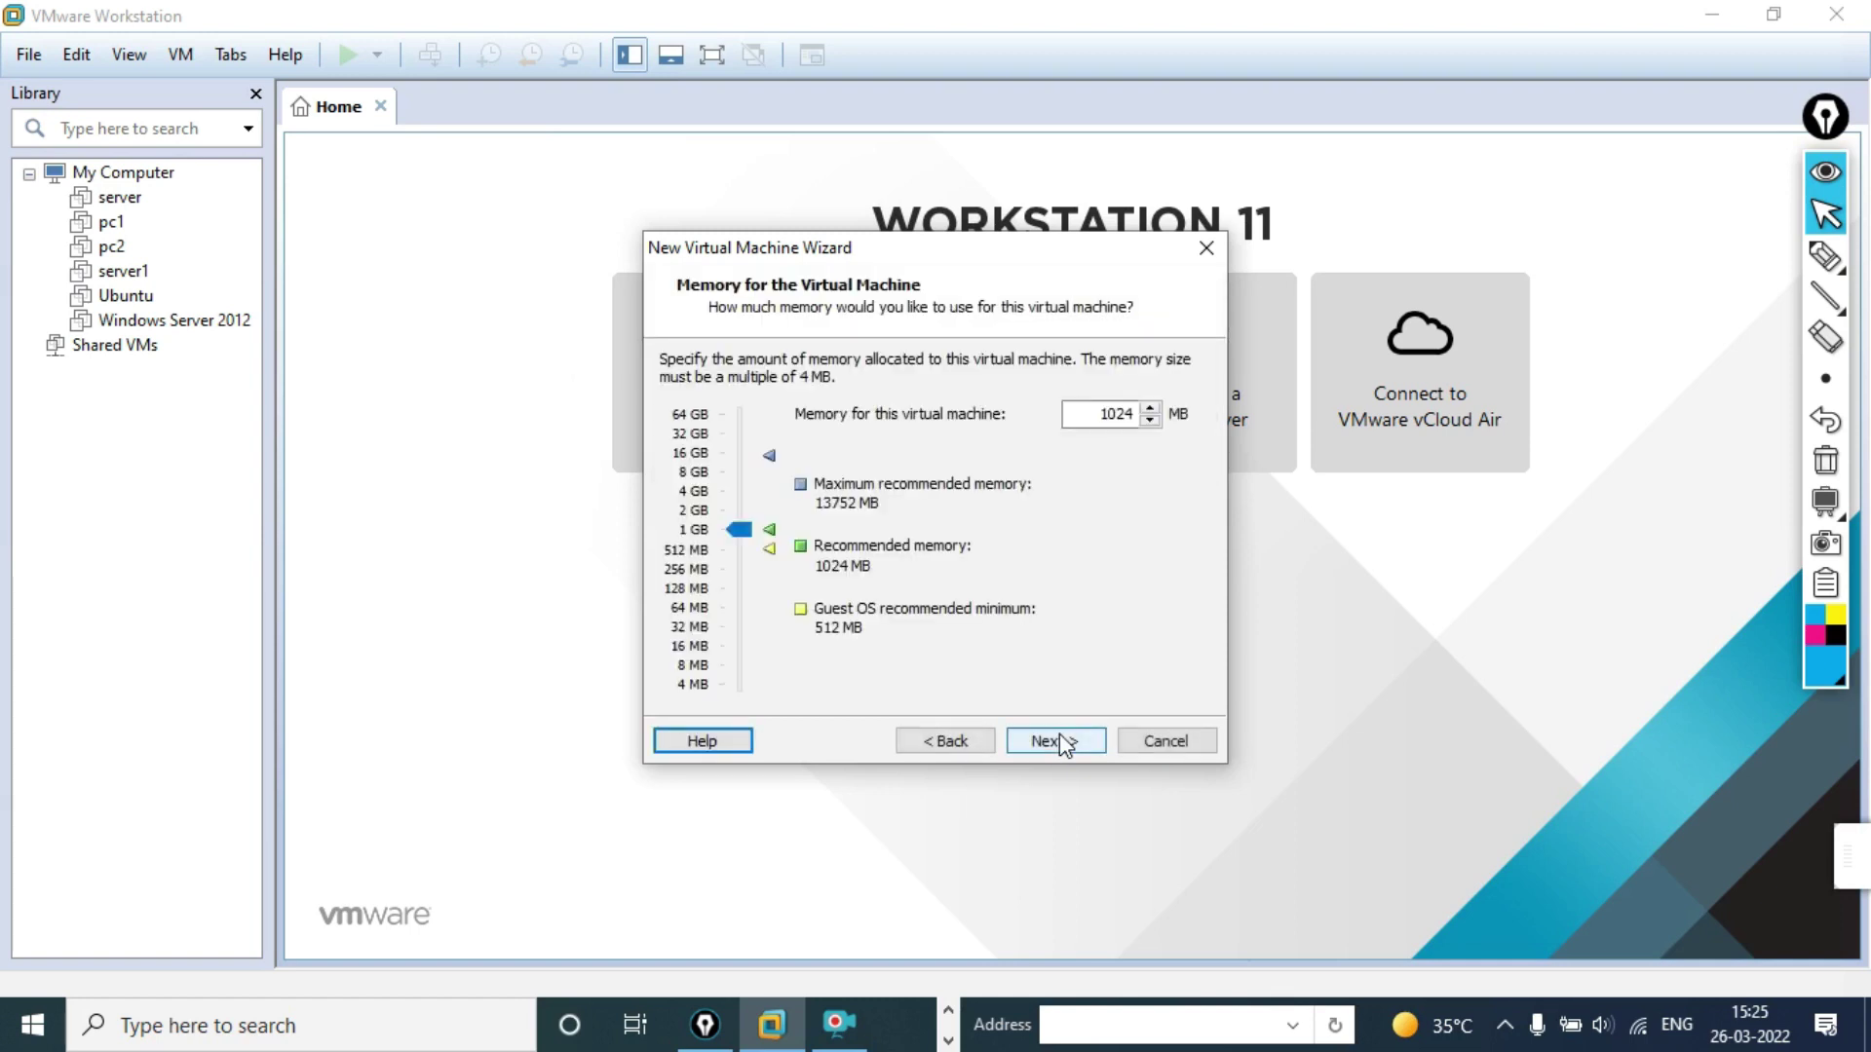
{"action": "double_click", "coordinate": [1083, 413]}
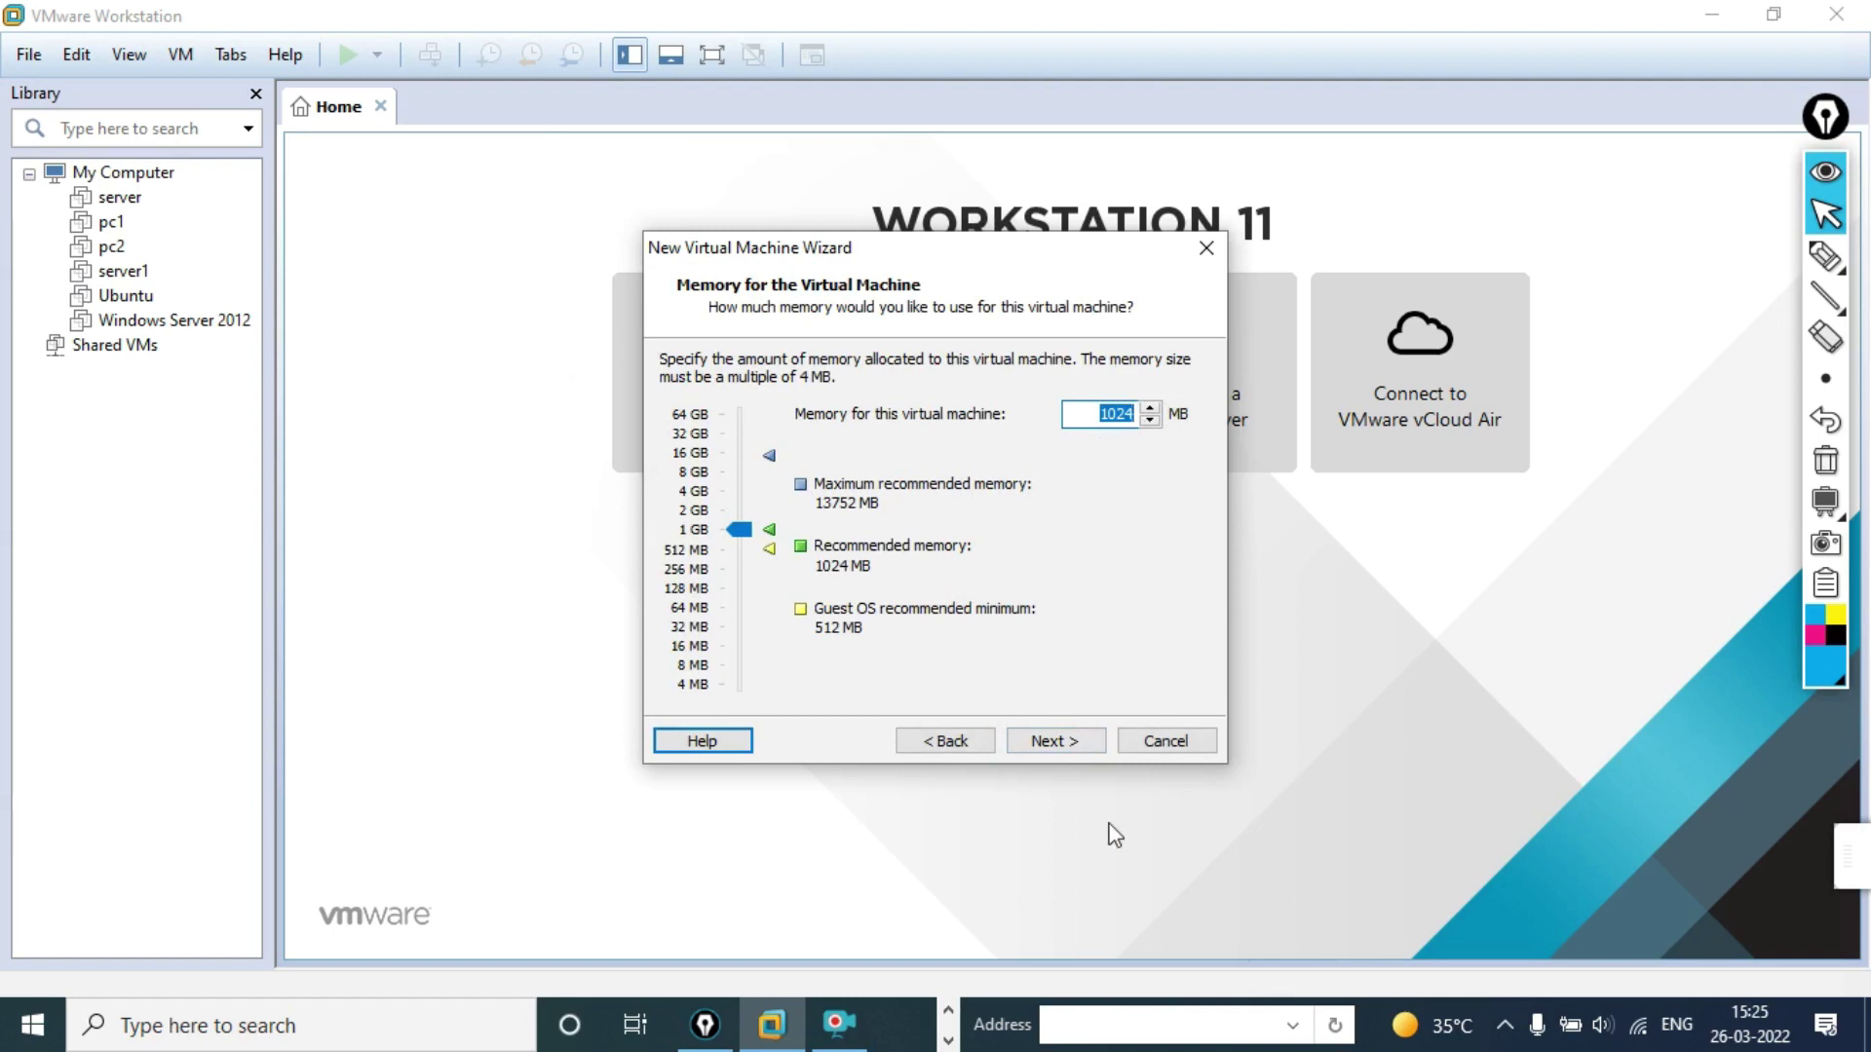
{"action": "type", "text": "2048"}
{"action": "left_click", "coordinate": [1045, 741]}
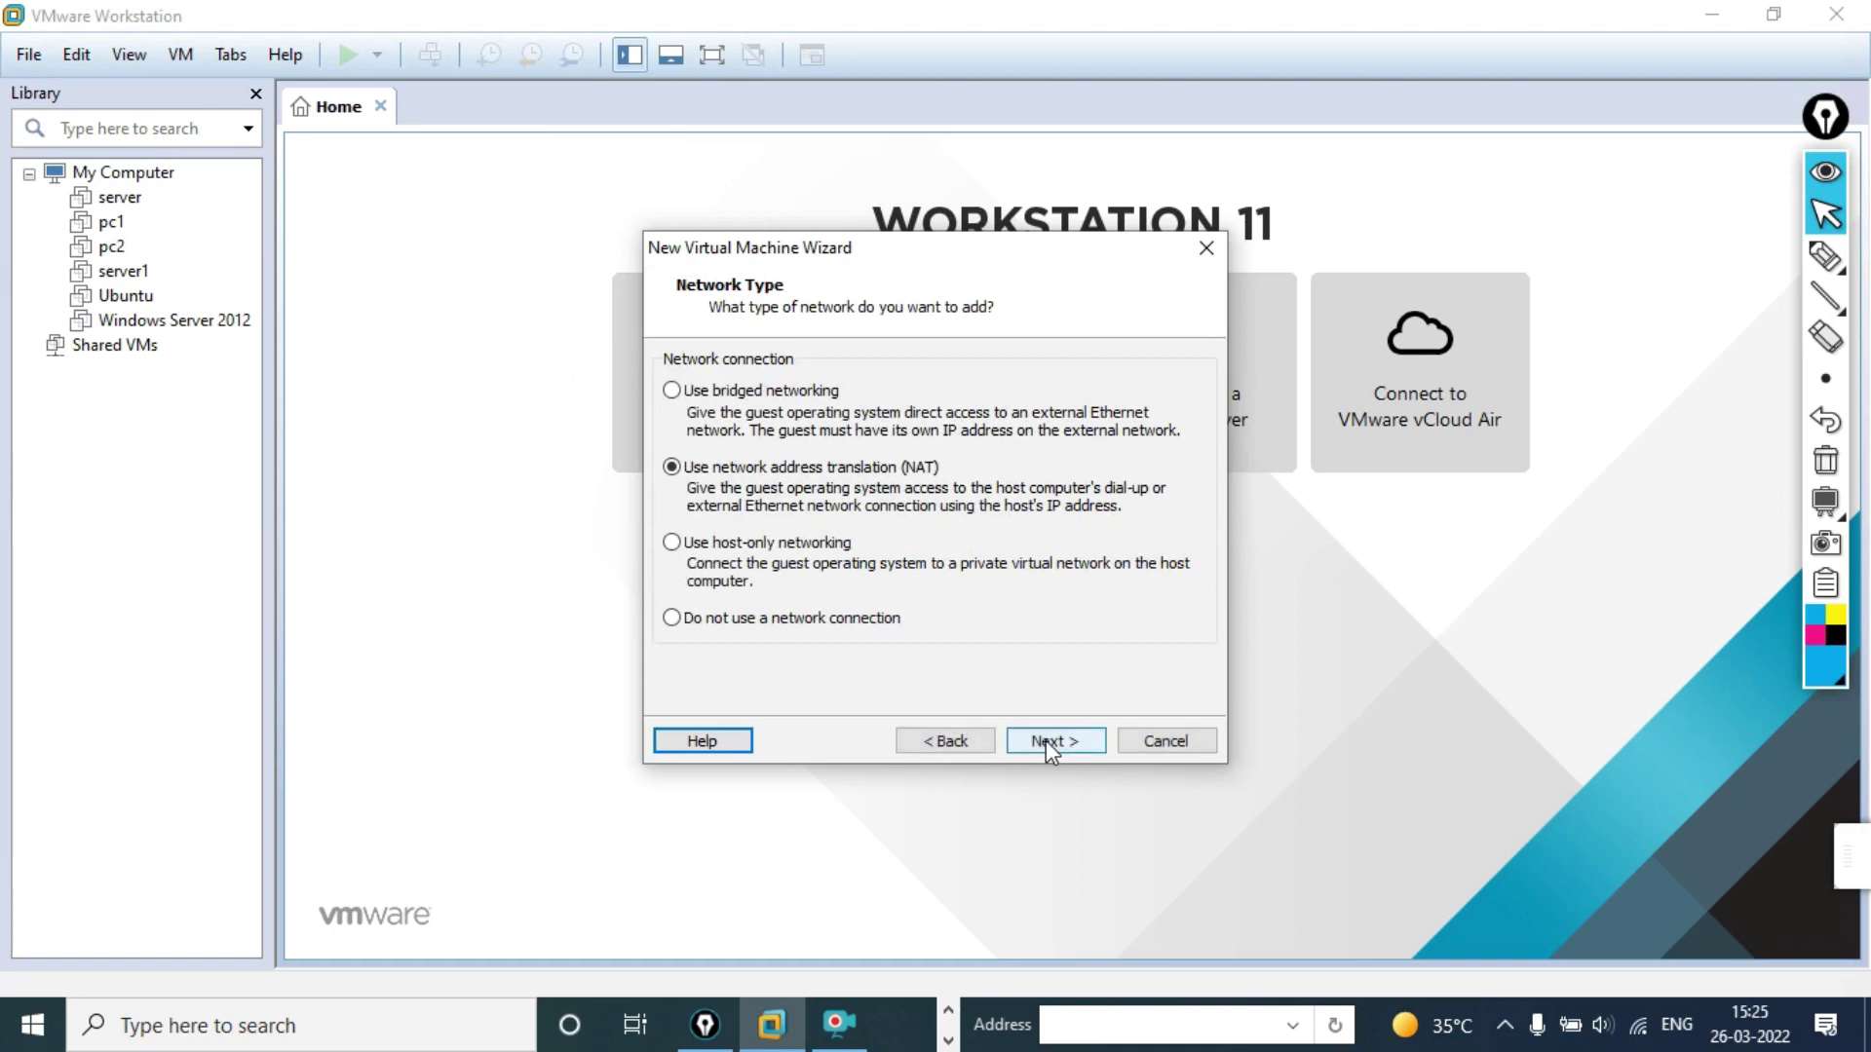
Step: Keep NAT networking and the LSI Logic controller, and create a new virtual disk
{"action": "left_click", "coordinate": [1047, 743]}
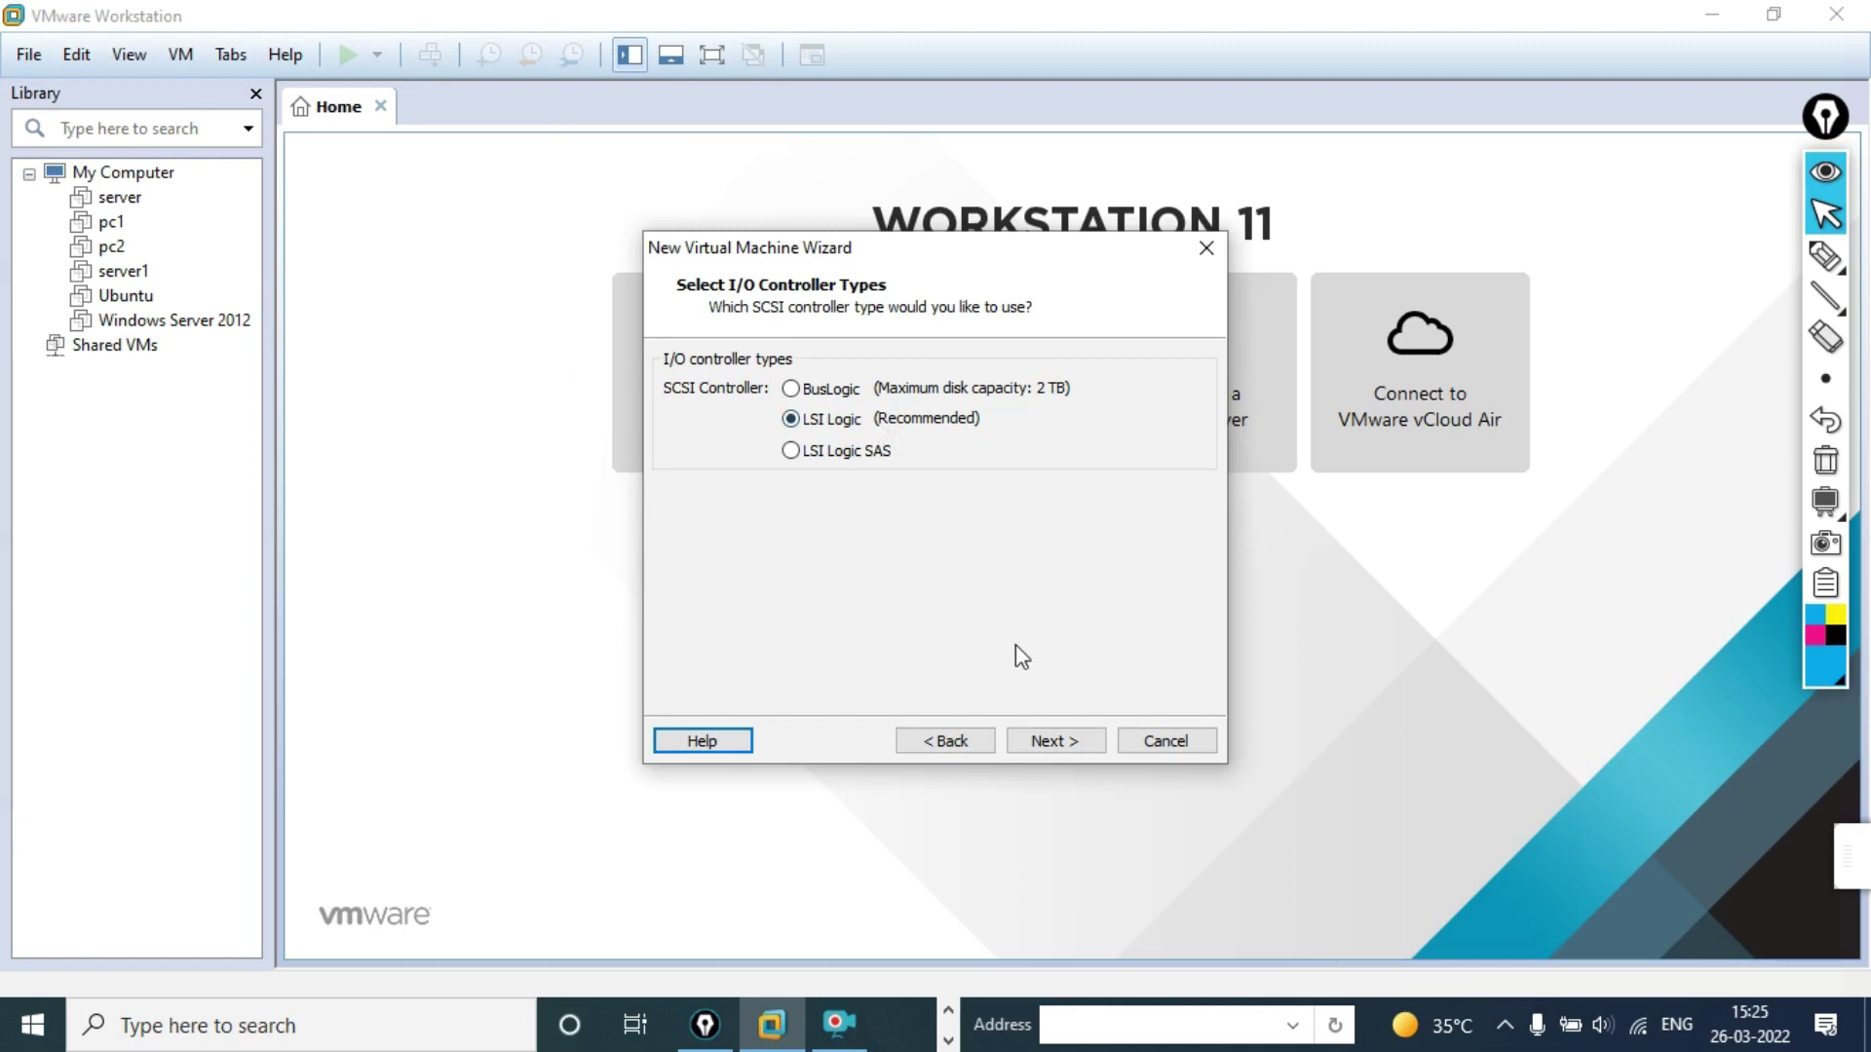
{"action": "left_click", "coordinate": [1054, 739]}
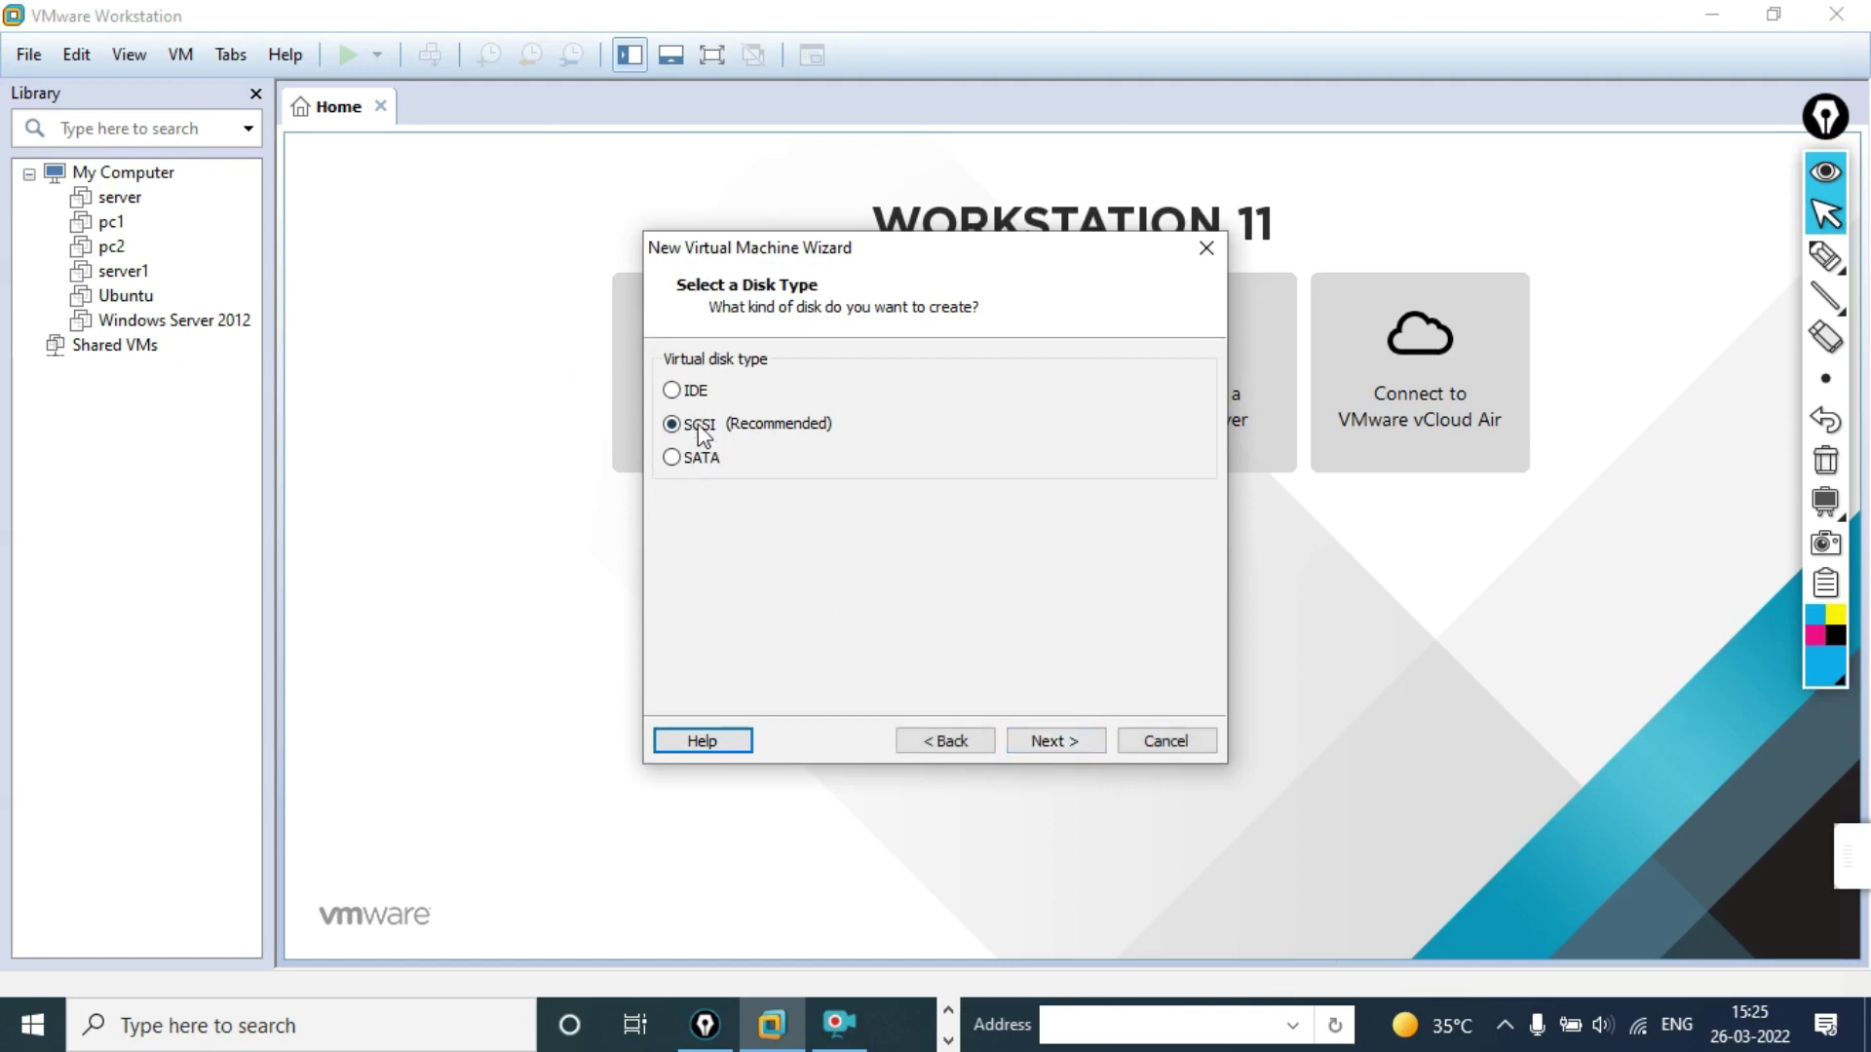
{"action": "left_click", "coordinate": [692, 390]}
{"action": "left_click", "coordinate": [1052, 747]}
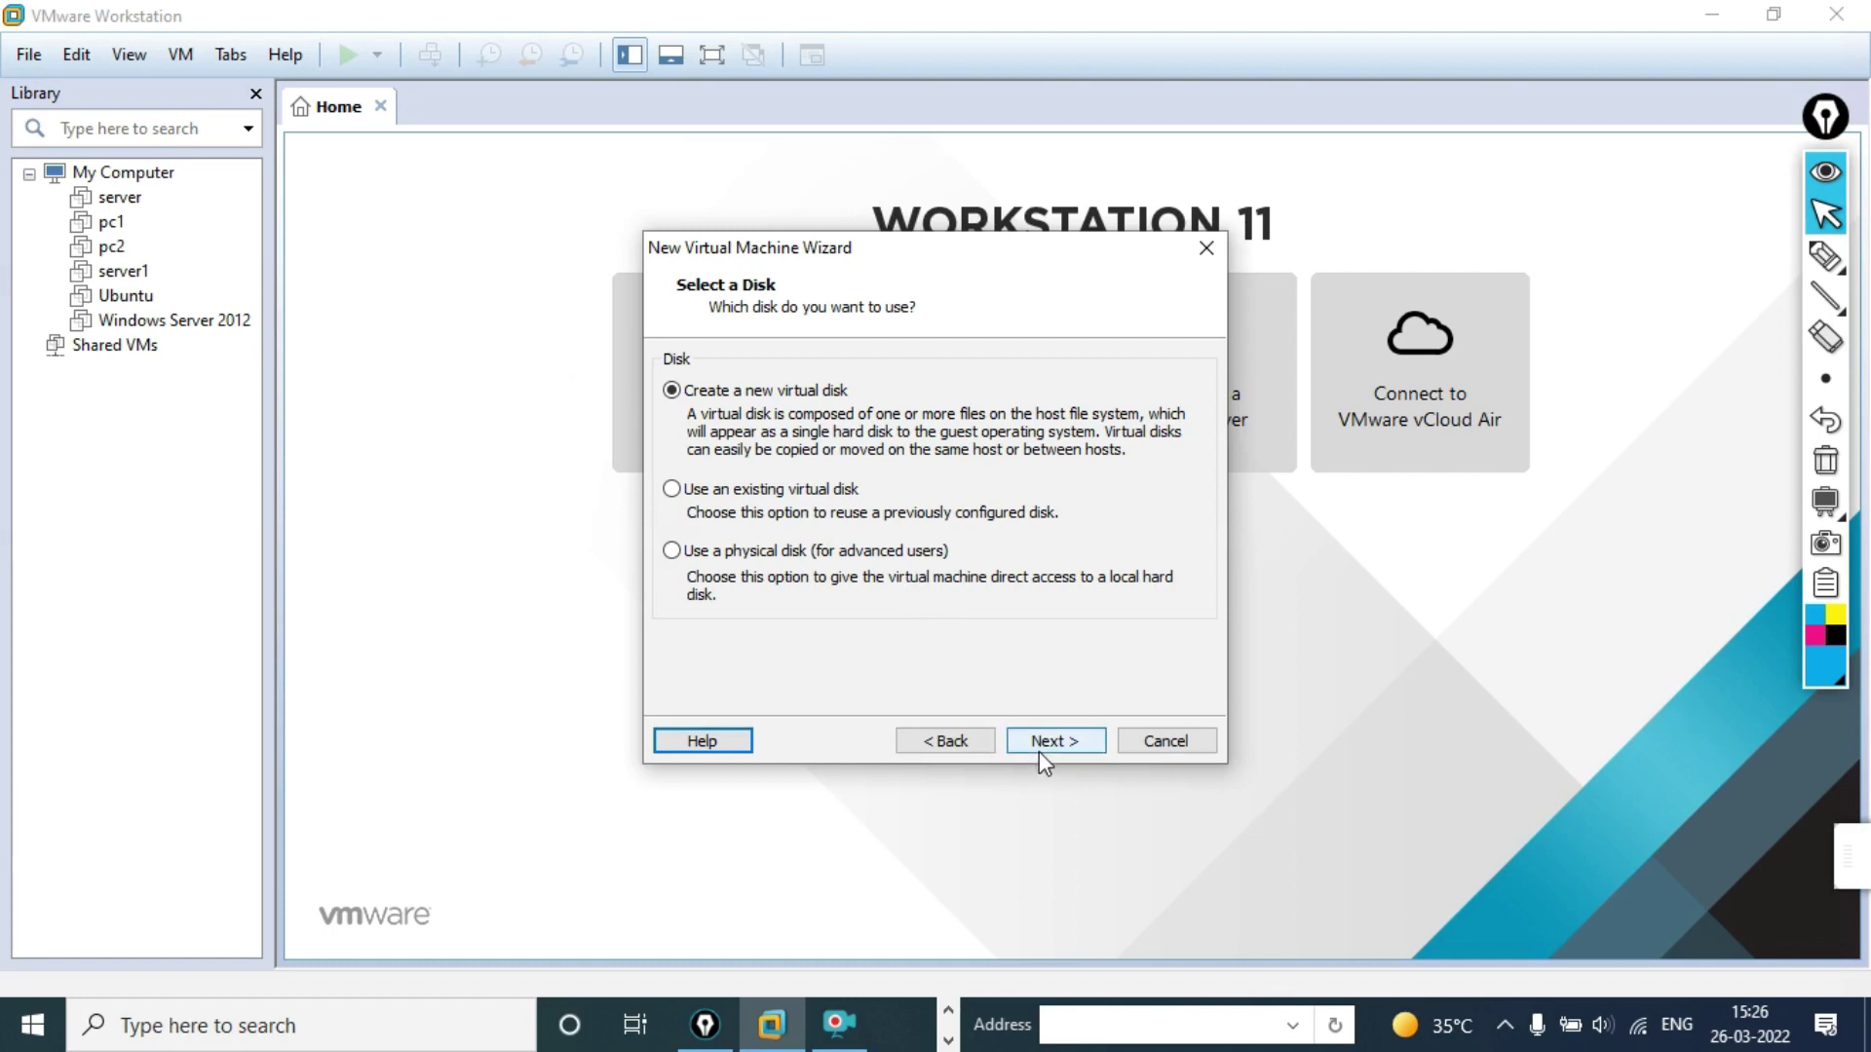
{"action": "left_click", "coordinate": [1049, 746]}
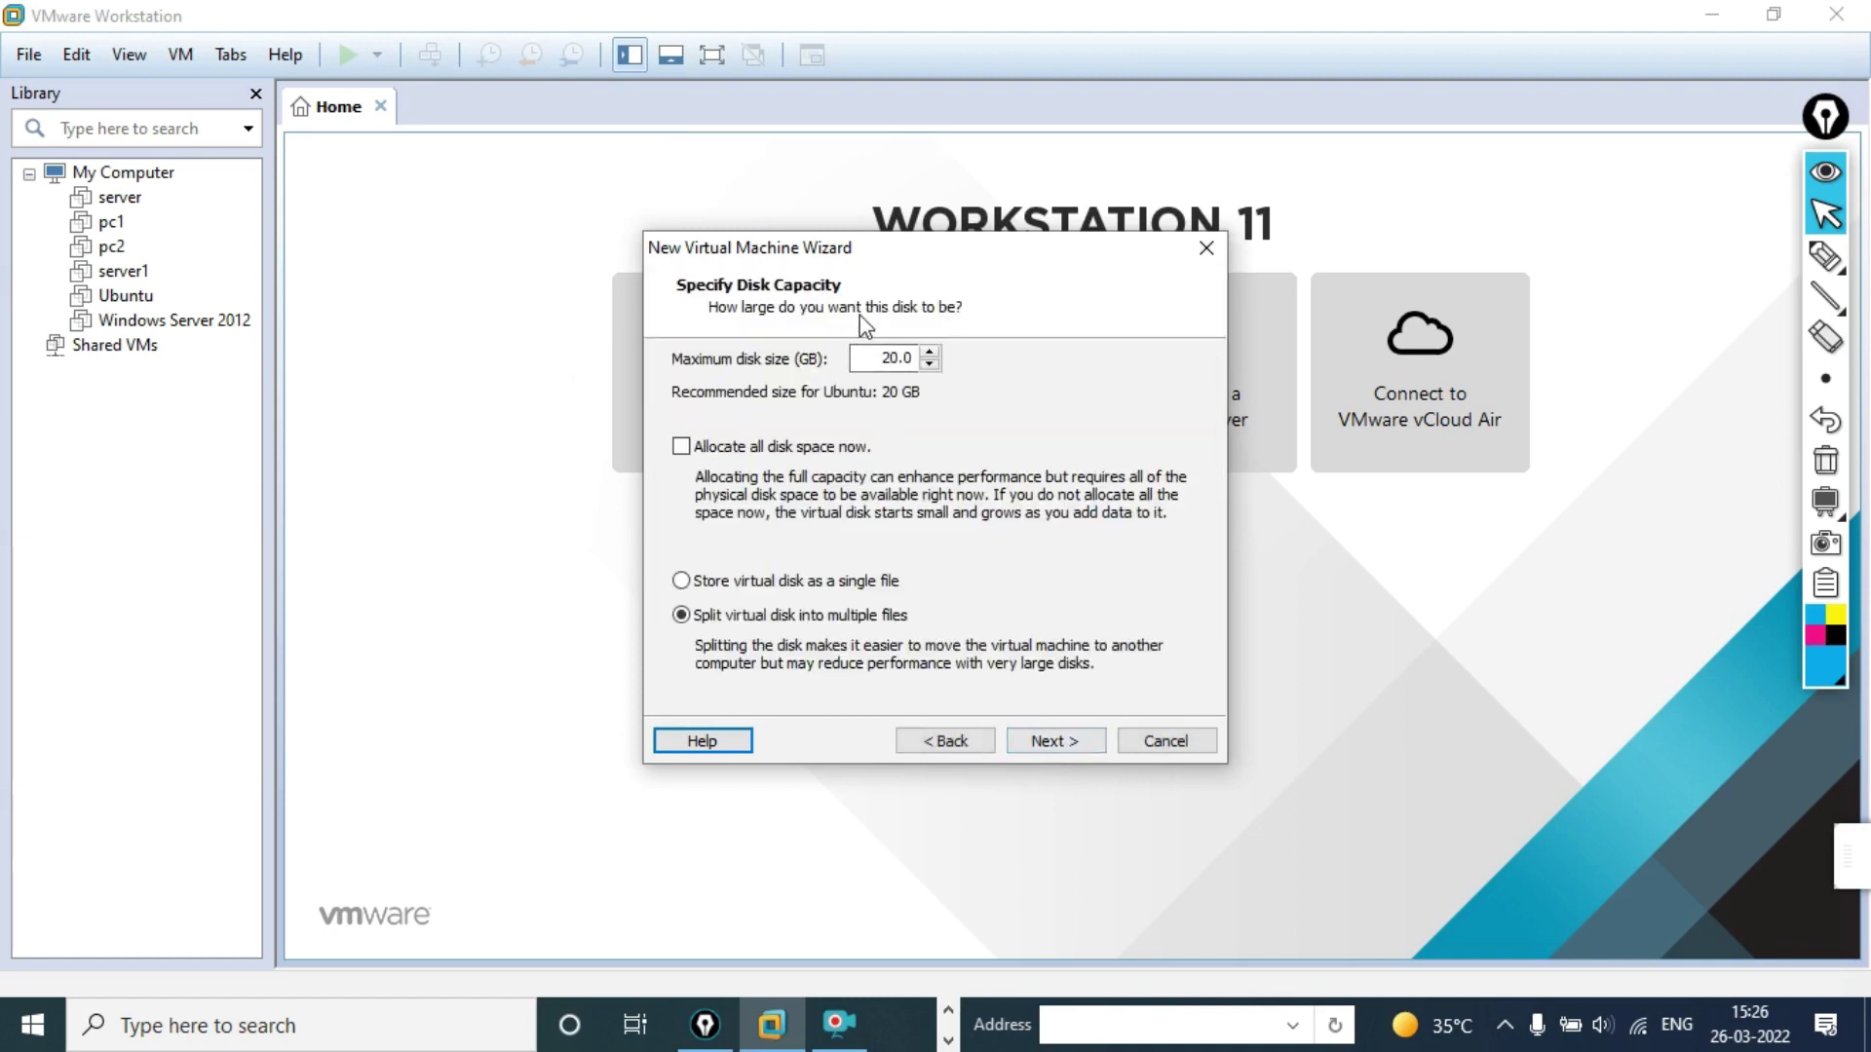
Step: Set the disk size to 40 GB, split into multiple files, and reach Ready to Create
{"action": "left_click", "coordinate": [867, 360]}
{"action": "double_click", "coordinate": [878, 360]}
{"action": "type", "text": "40"}
{"action": "left_click", "coordinate": [1043, 746]}
{"action": "left_click", "coordinate": [1042, 746]}
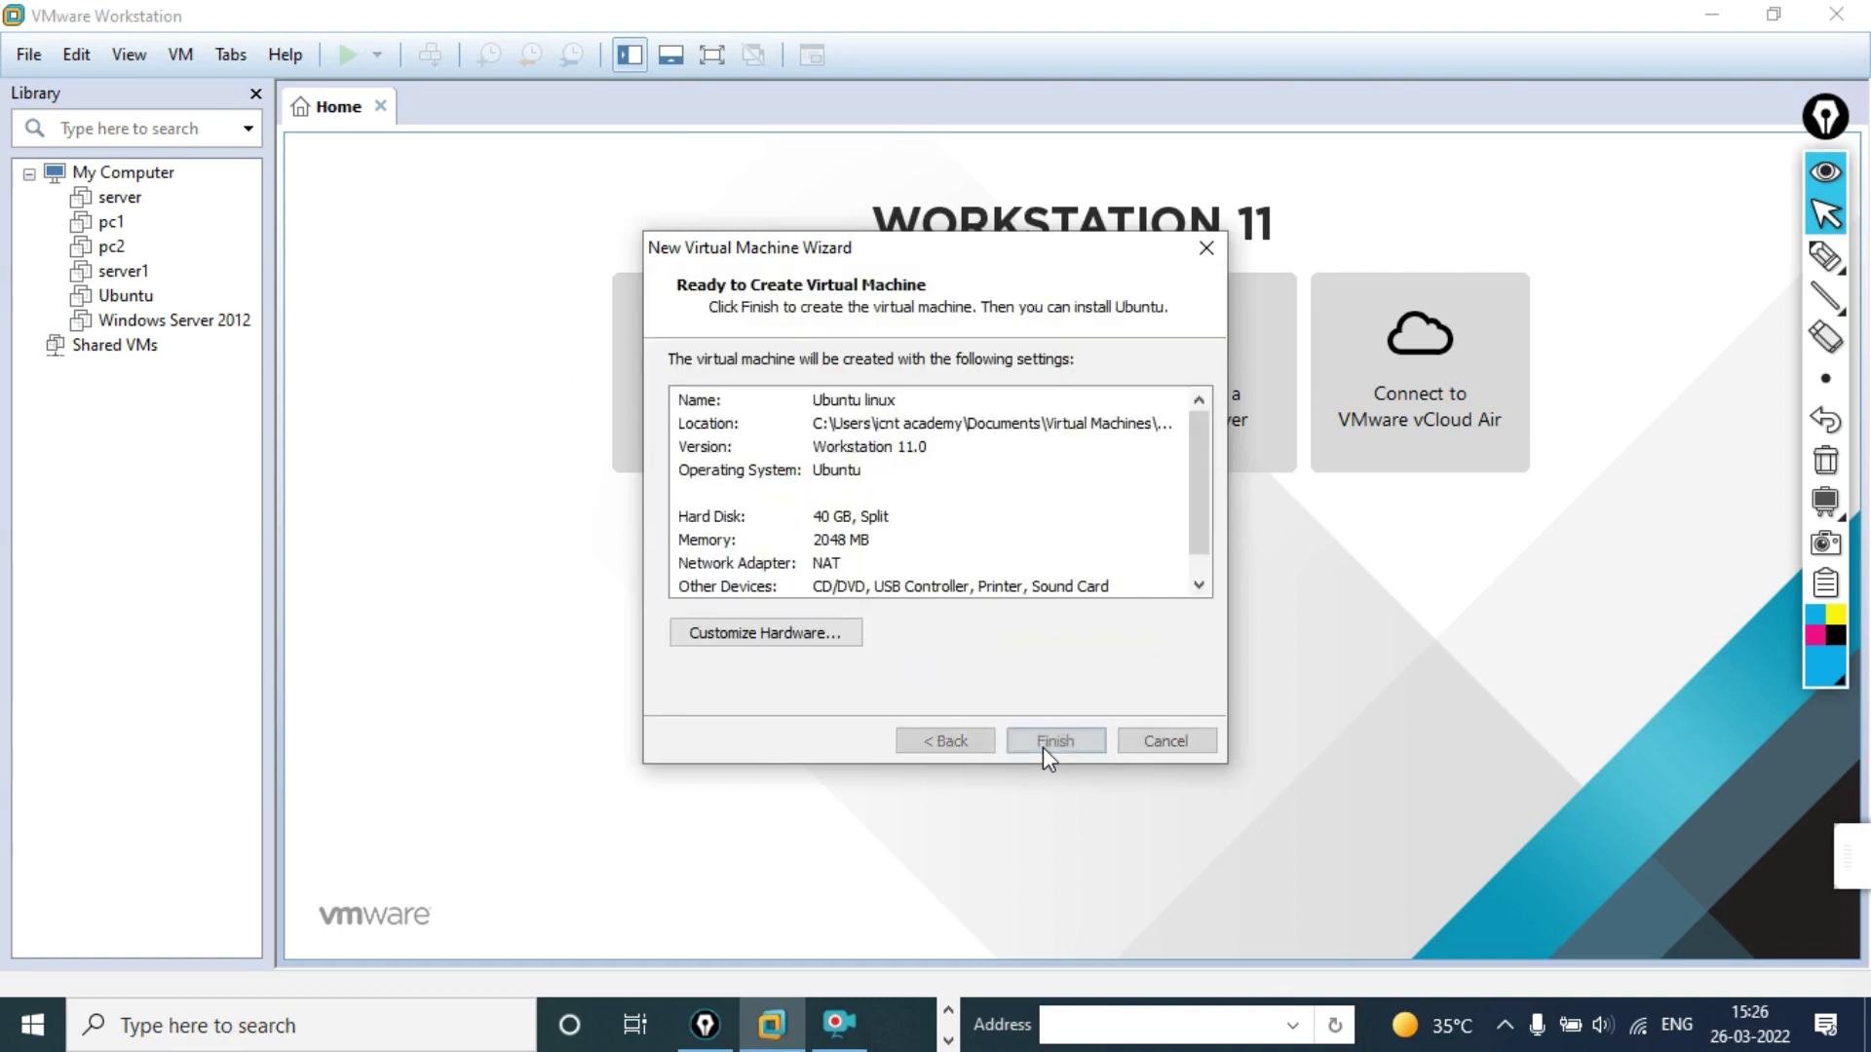
Step: Point the CD/DVD drive to ubuntu-20.04.1-desktop-amd64 ISO in D:\Krishna software
{"action": "left_click", "coordinate": [751, 638]}
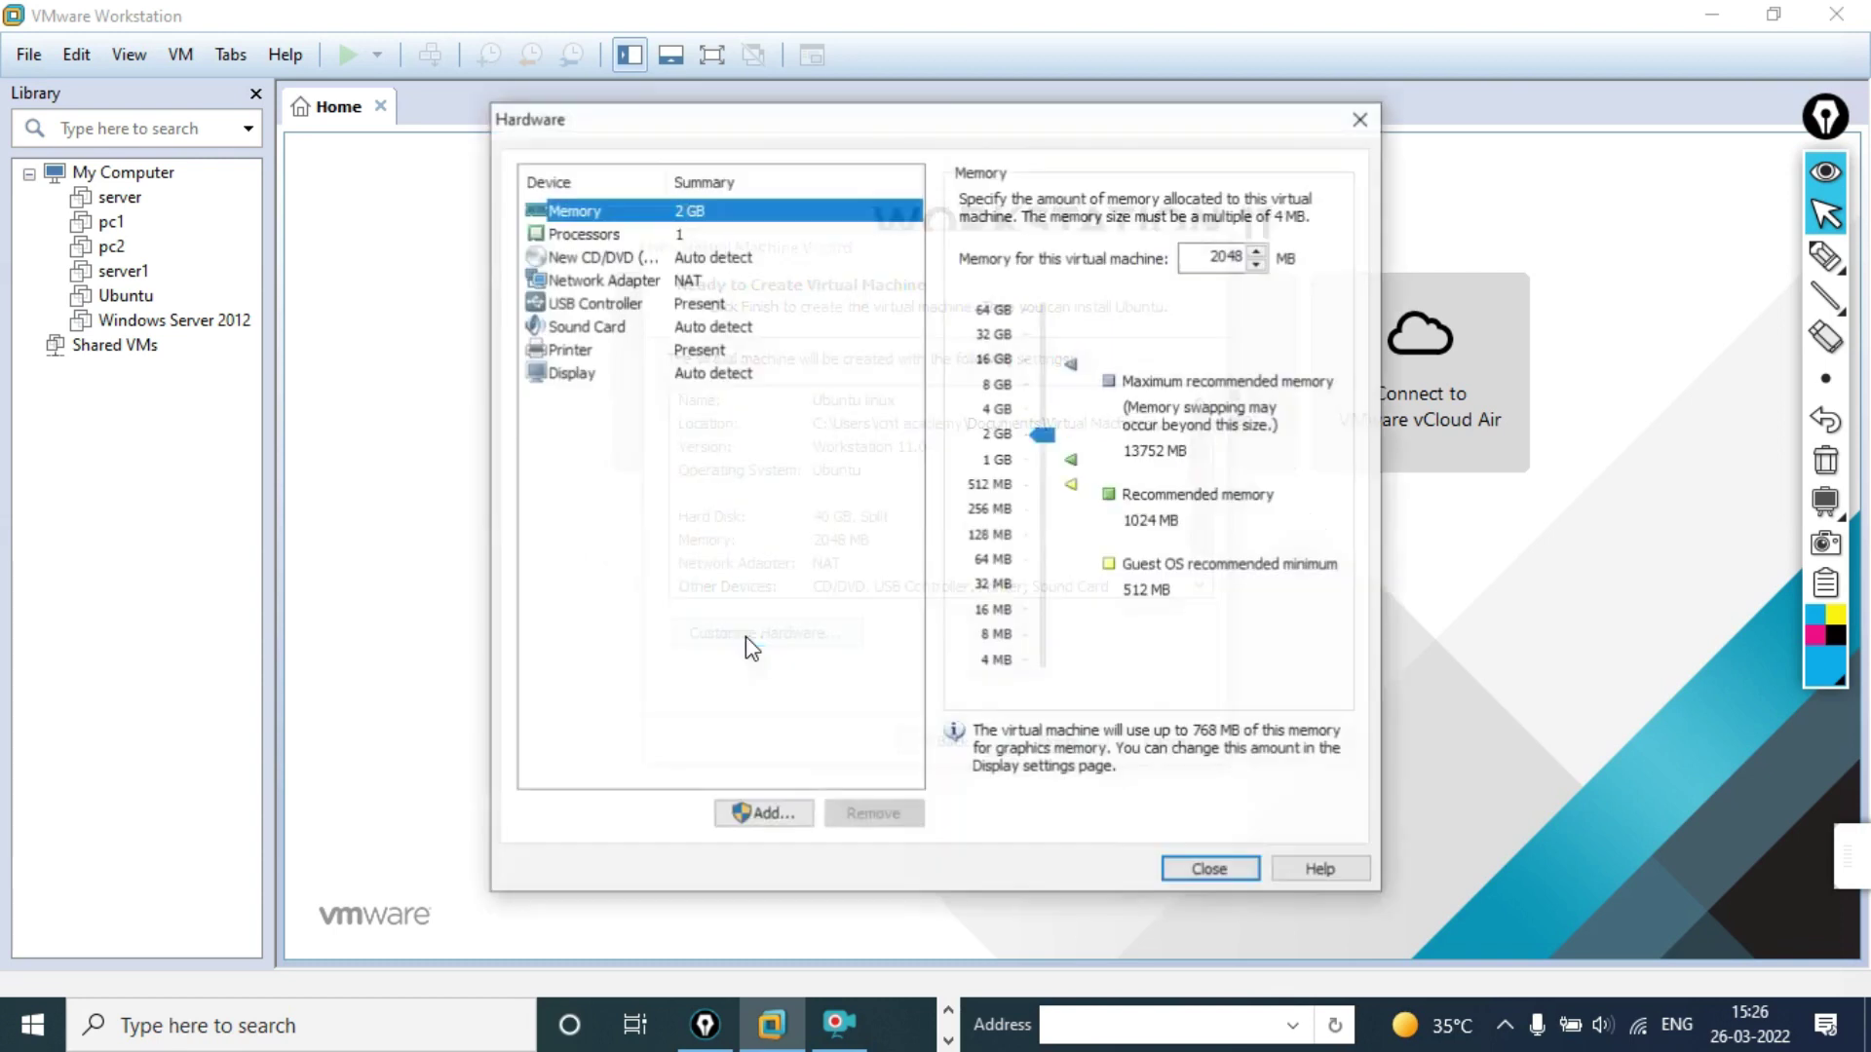
{"action": "left_click", "coordinate": [722, 257]}
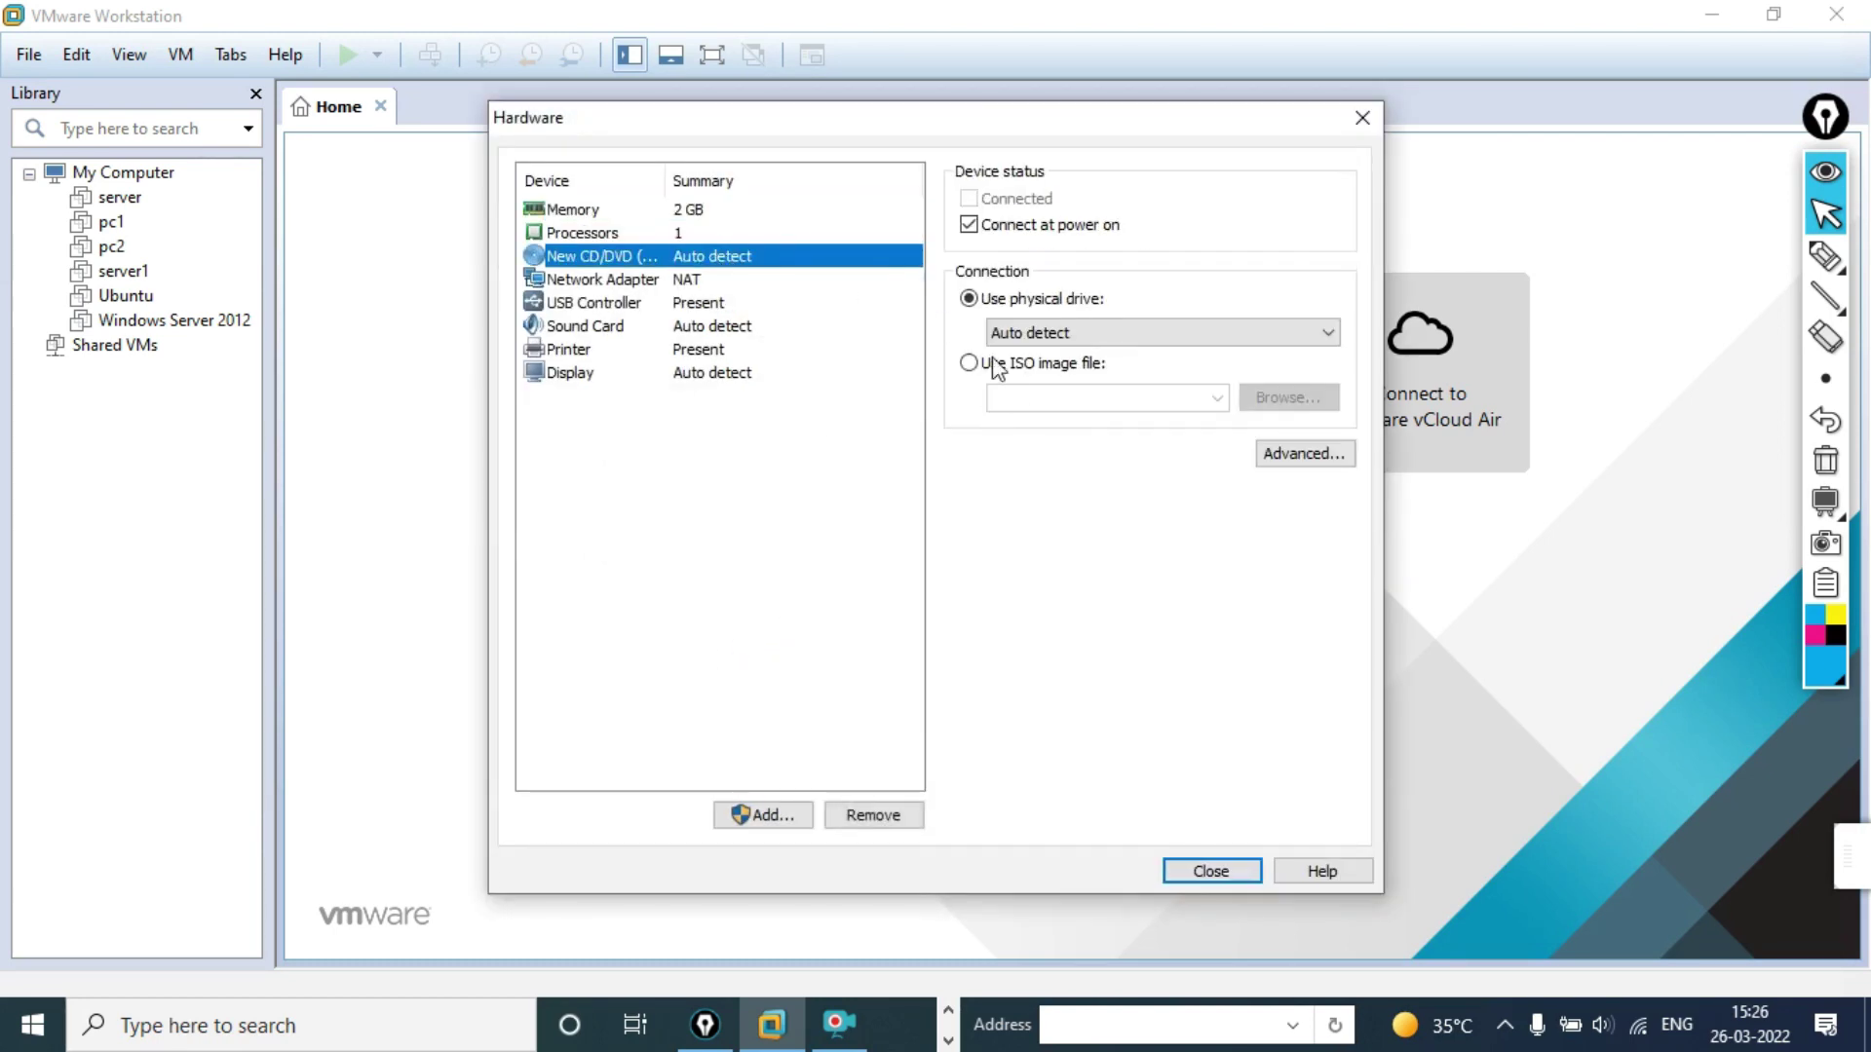
{"action": "left_click", "coordinate": [969, 364]}
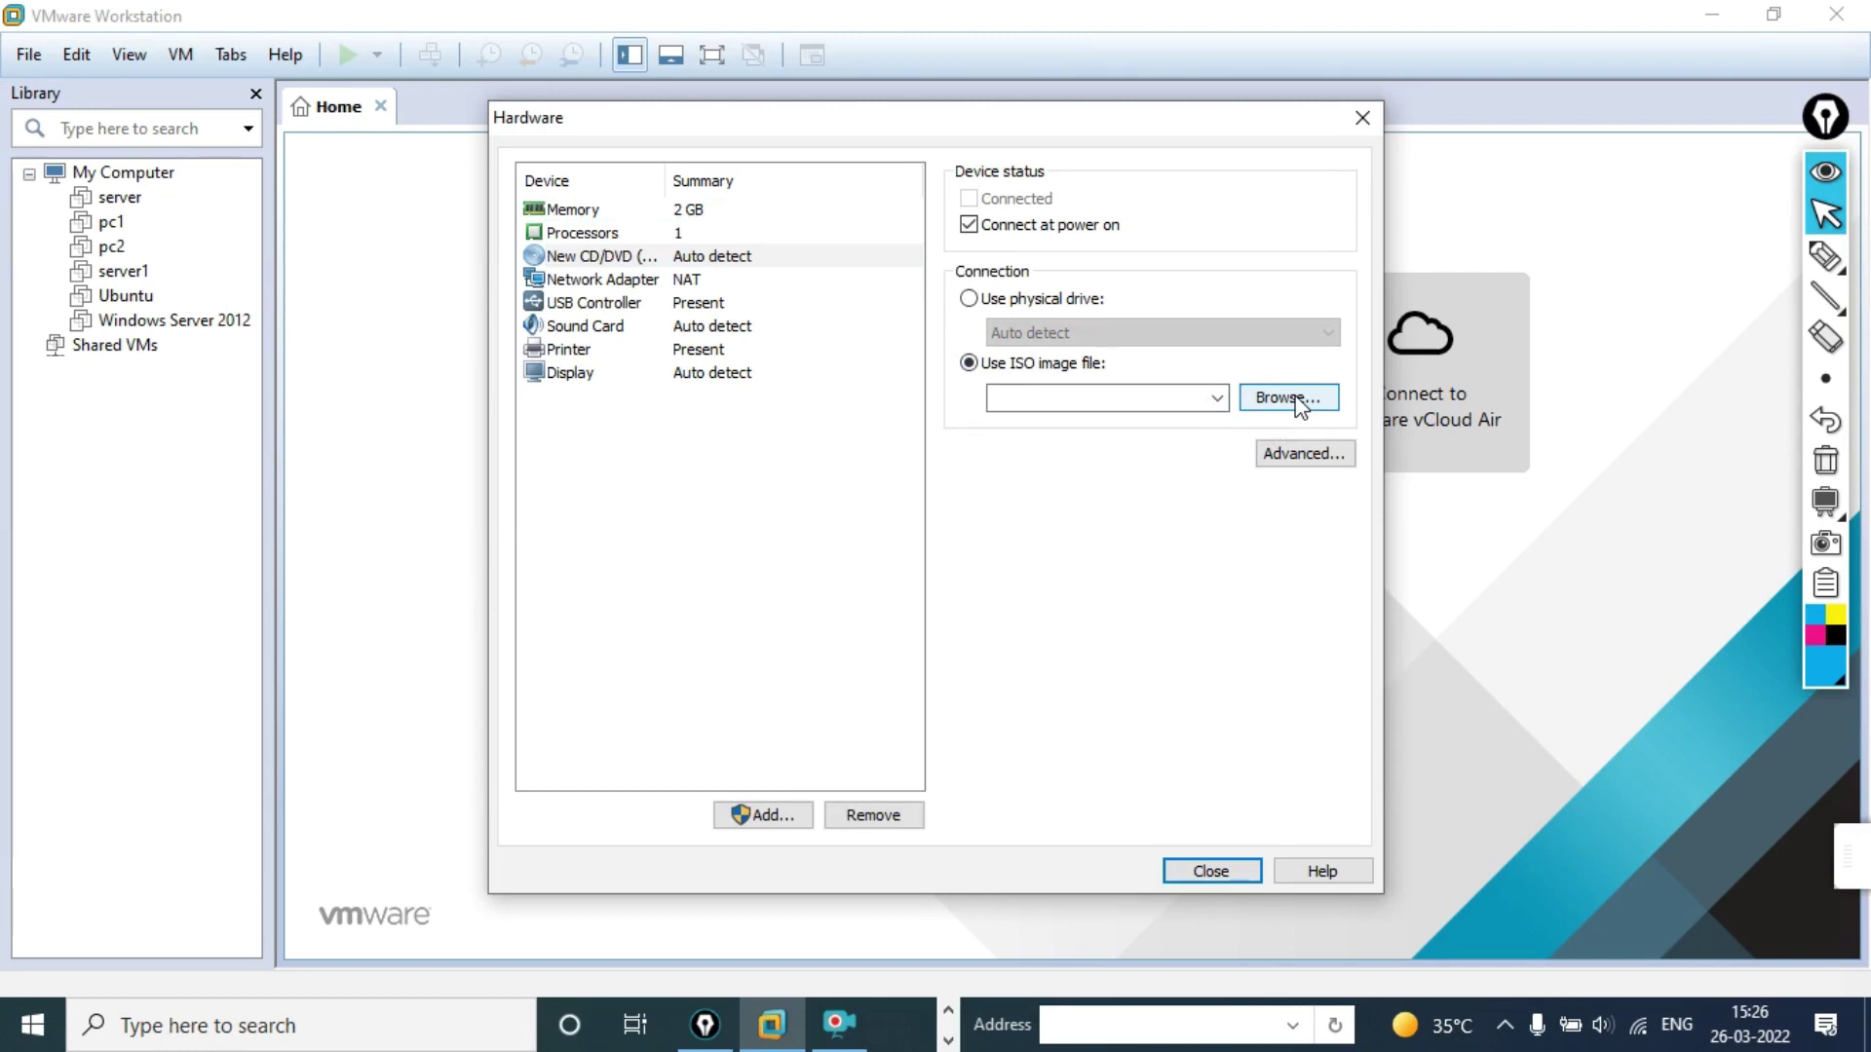
{"action": "left_click", "coordinate": [1296, 400]}
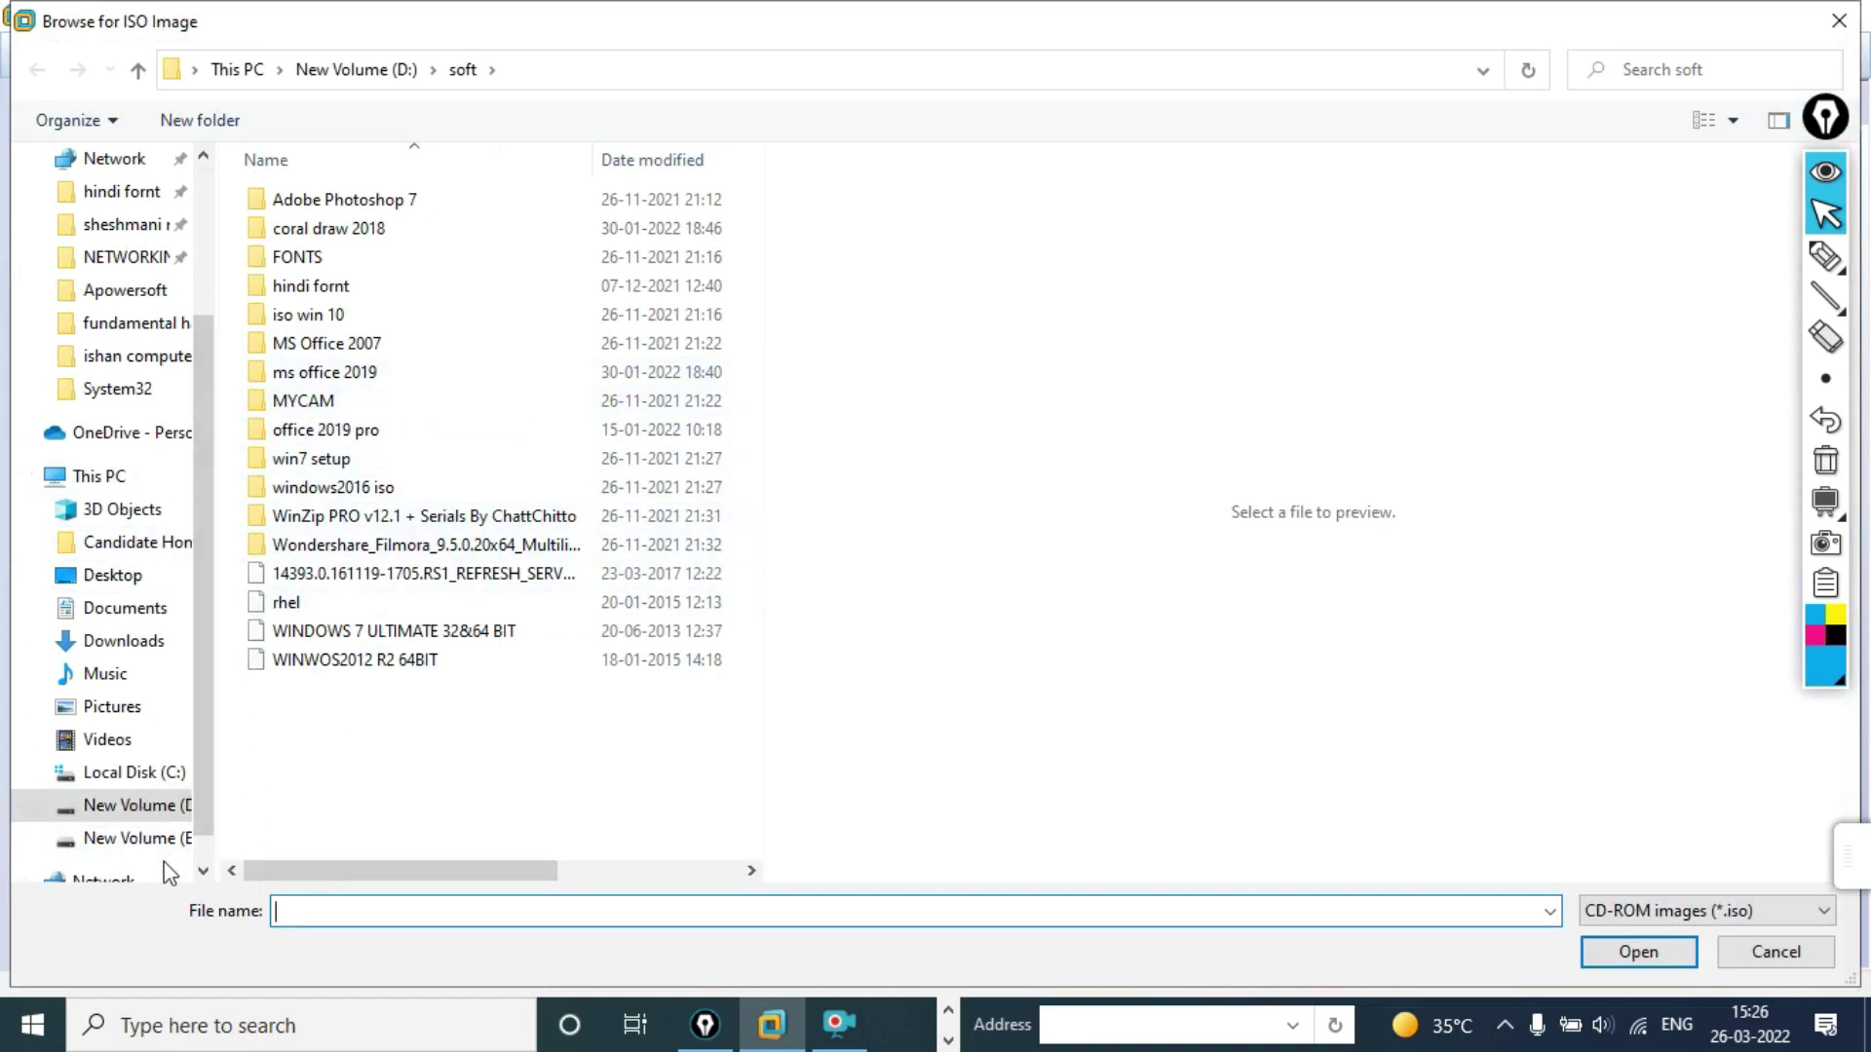
{"action": "left_click", "coordinate": [125, 804]}
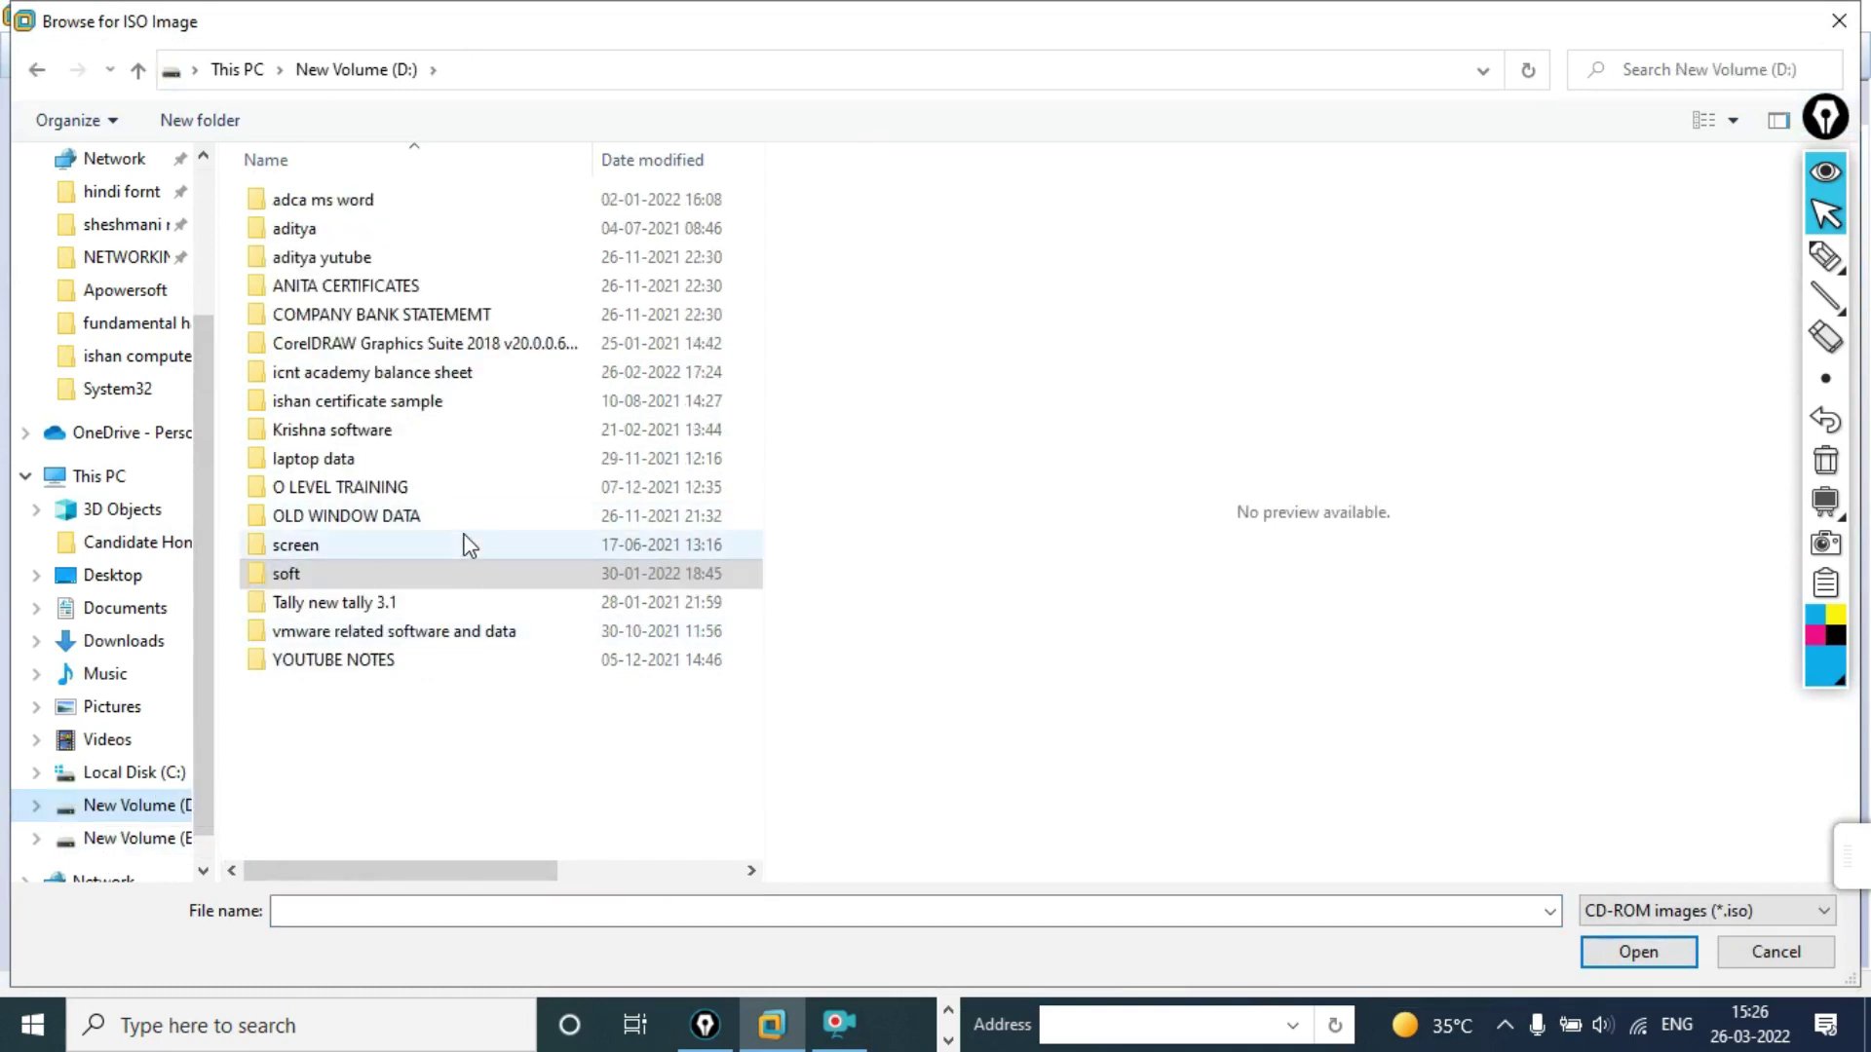
{"action": "double_click", "coordinate": [383, 438]}
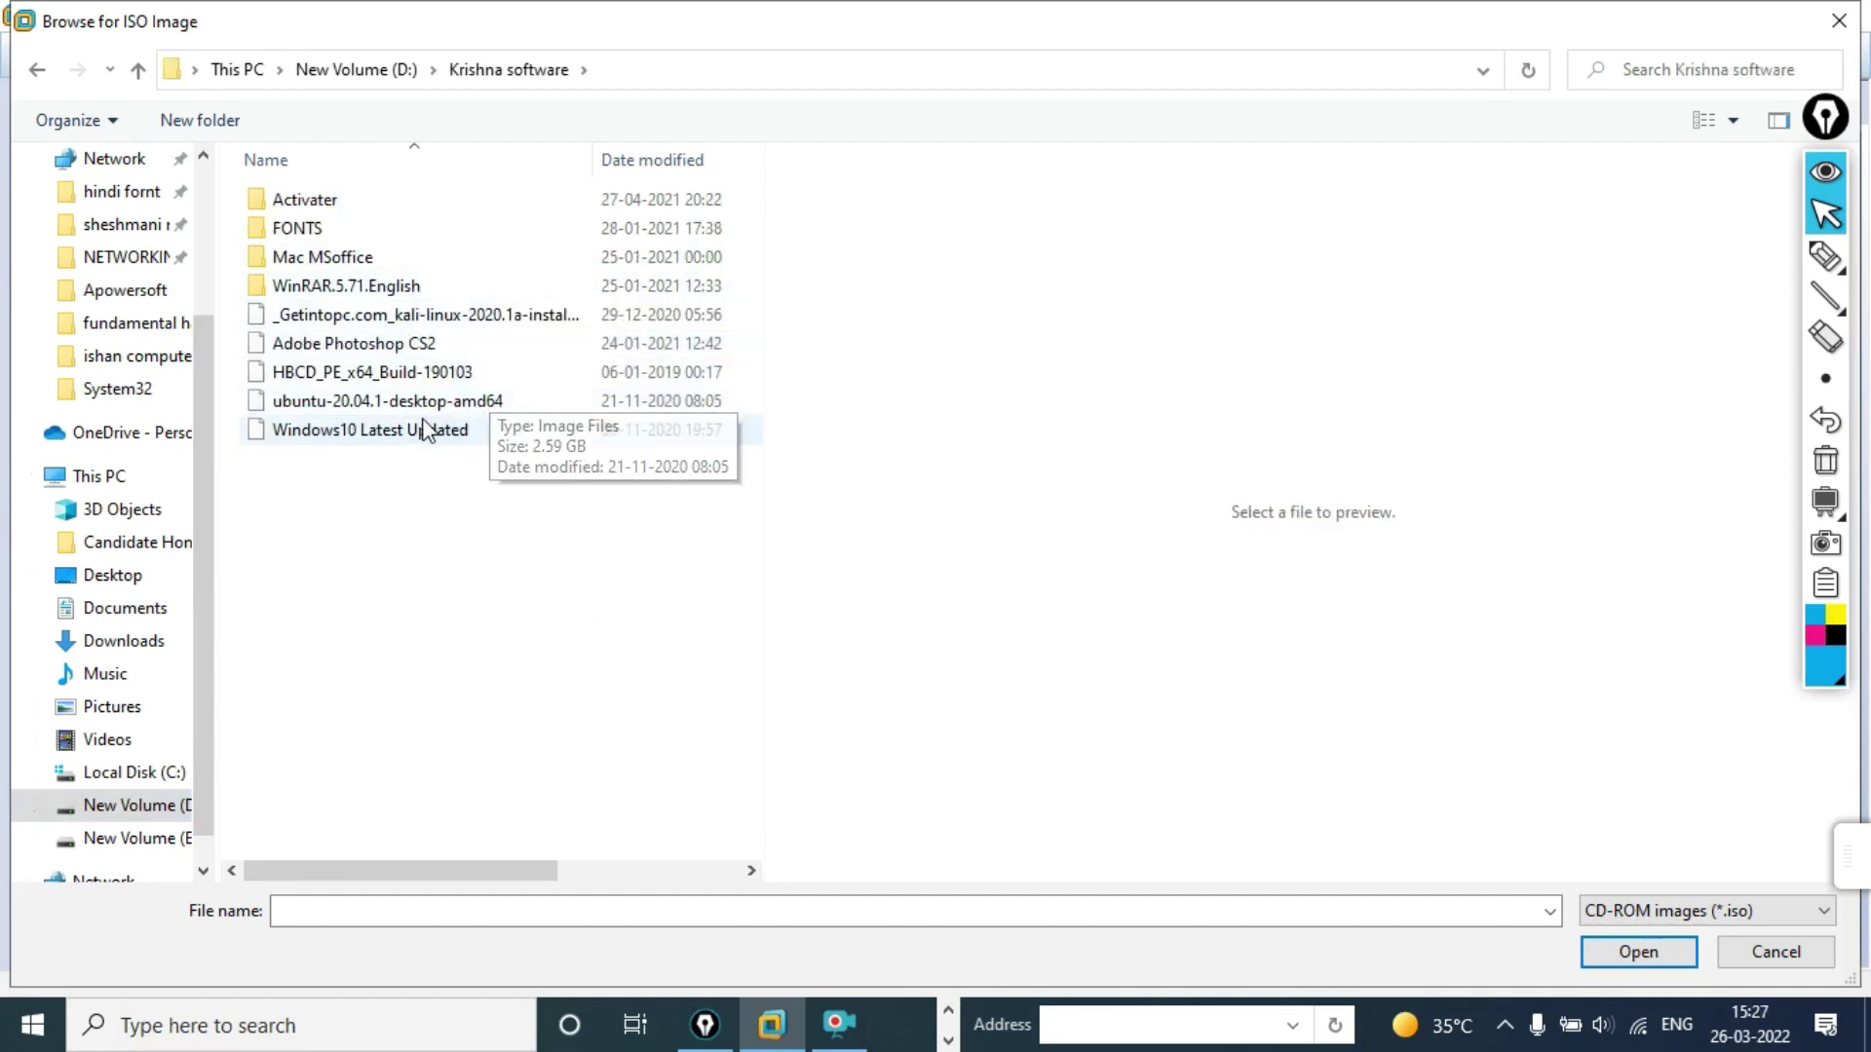
{"action": "left_click", "coordinate": [365, 402]}
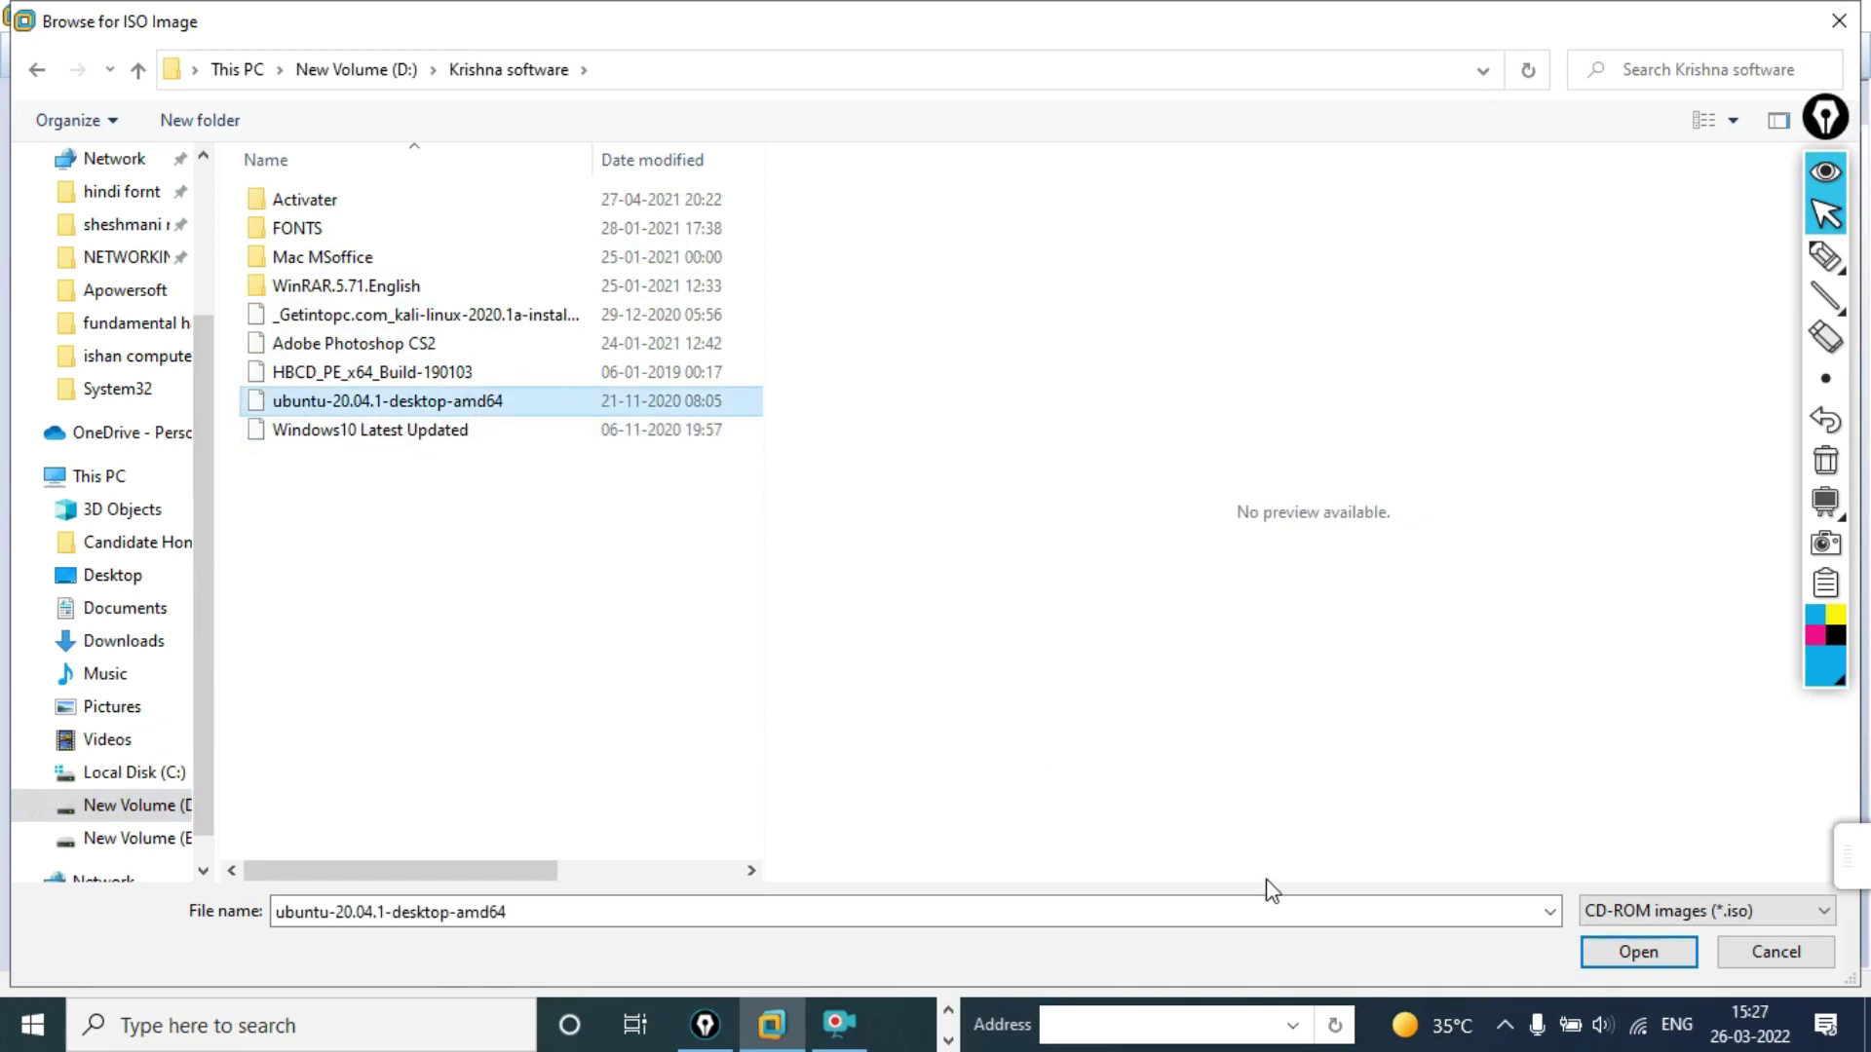
{"action": "left_click", "coordinate": [1635, 953]}
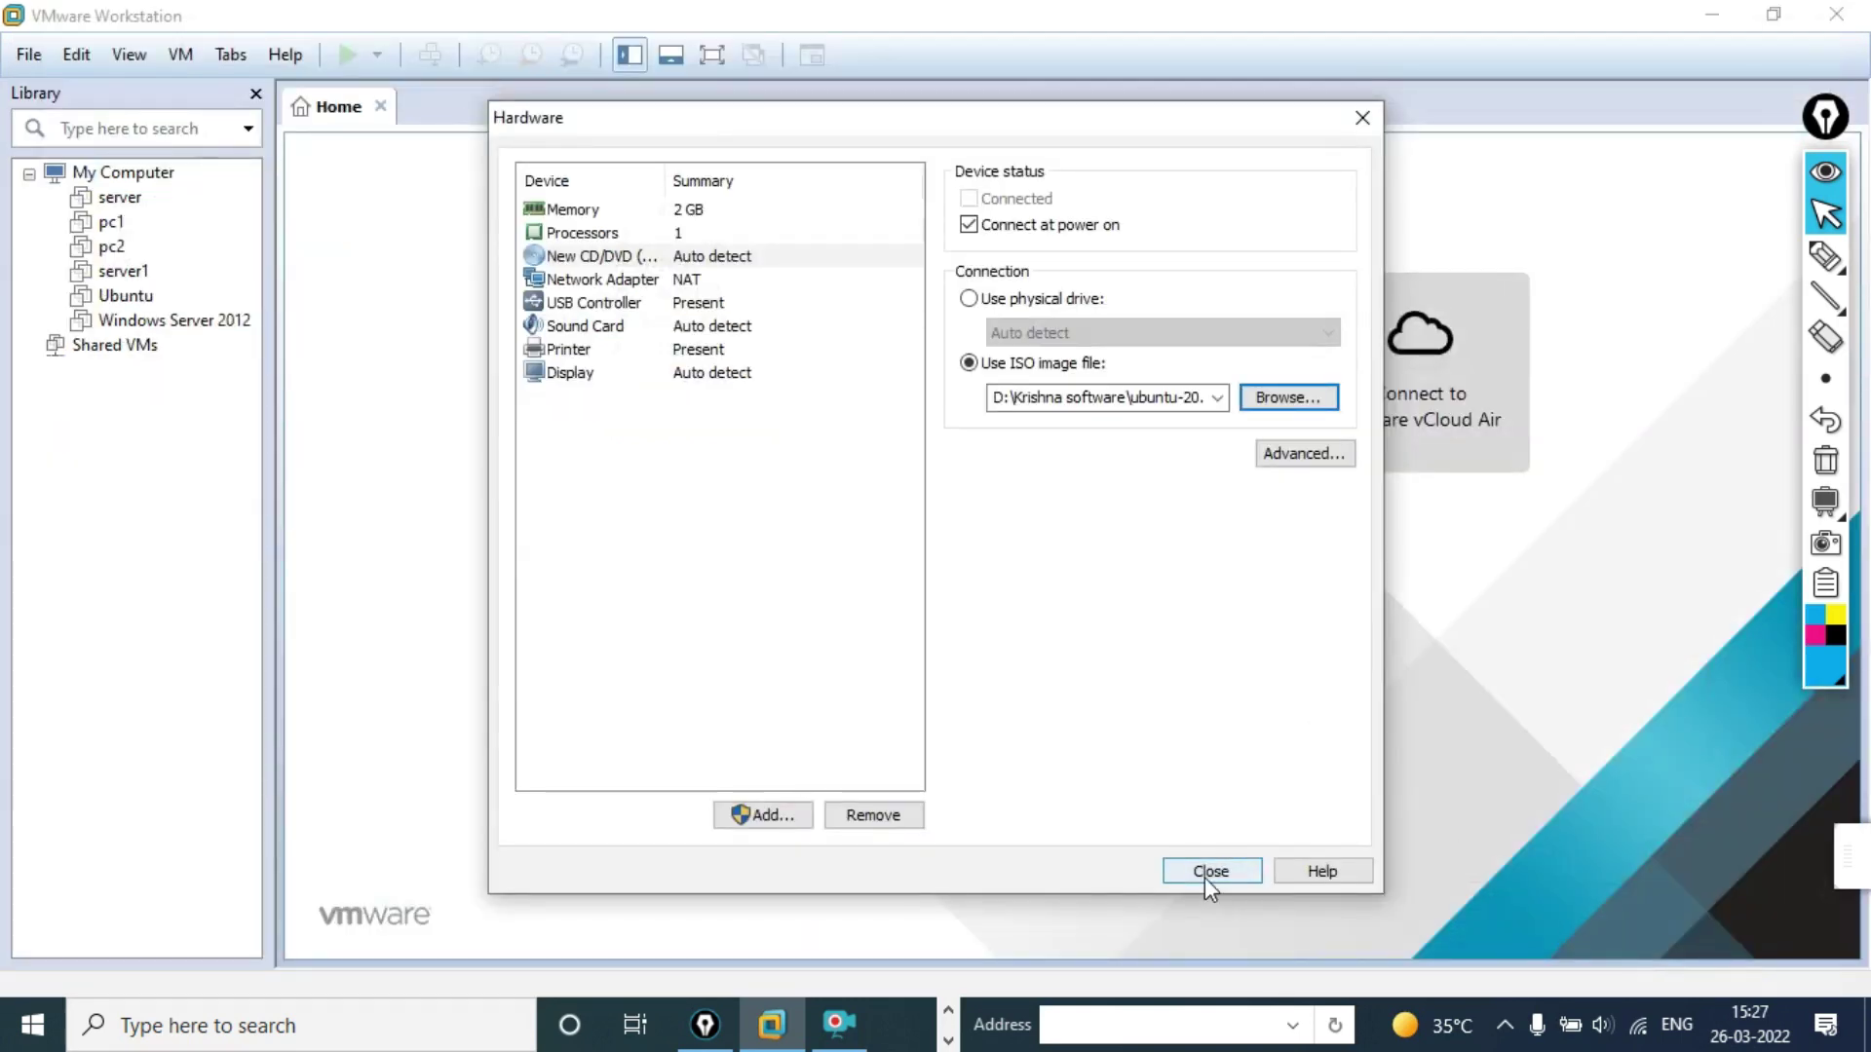
Step: Close the Hardware dialog and finish the wizard to create the Ubuntu linux VM
{"action": "left_click", "coordinate": [1208, 871]}
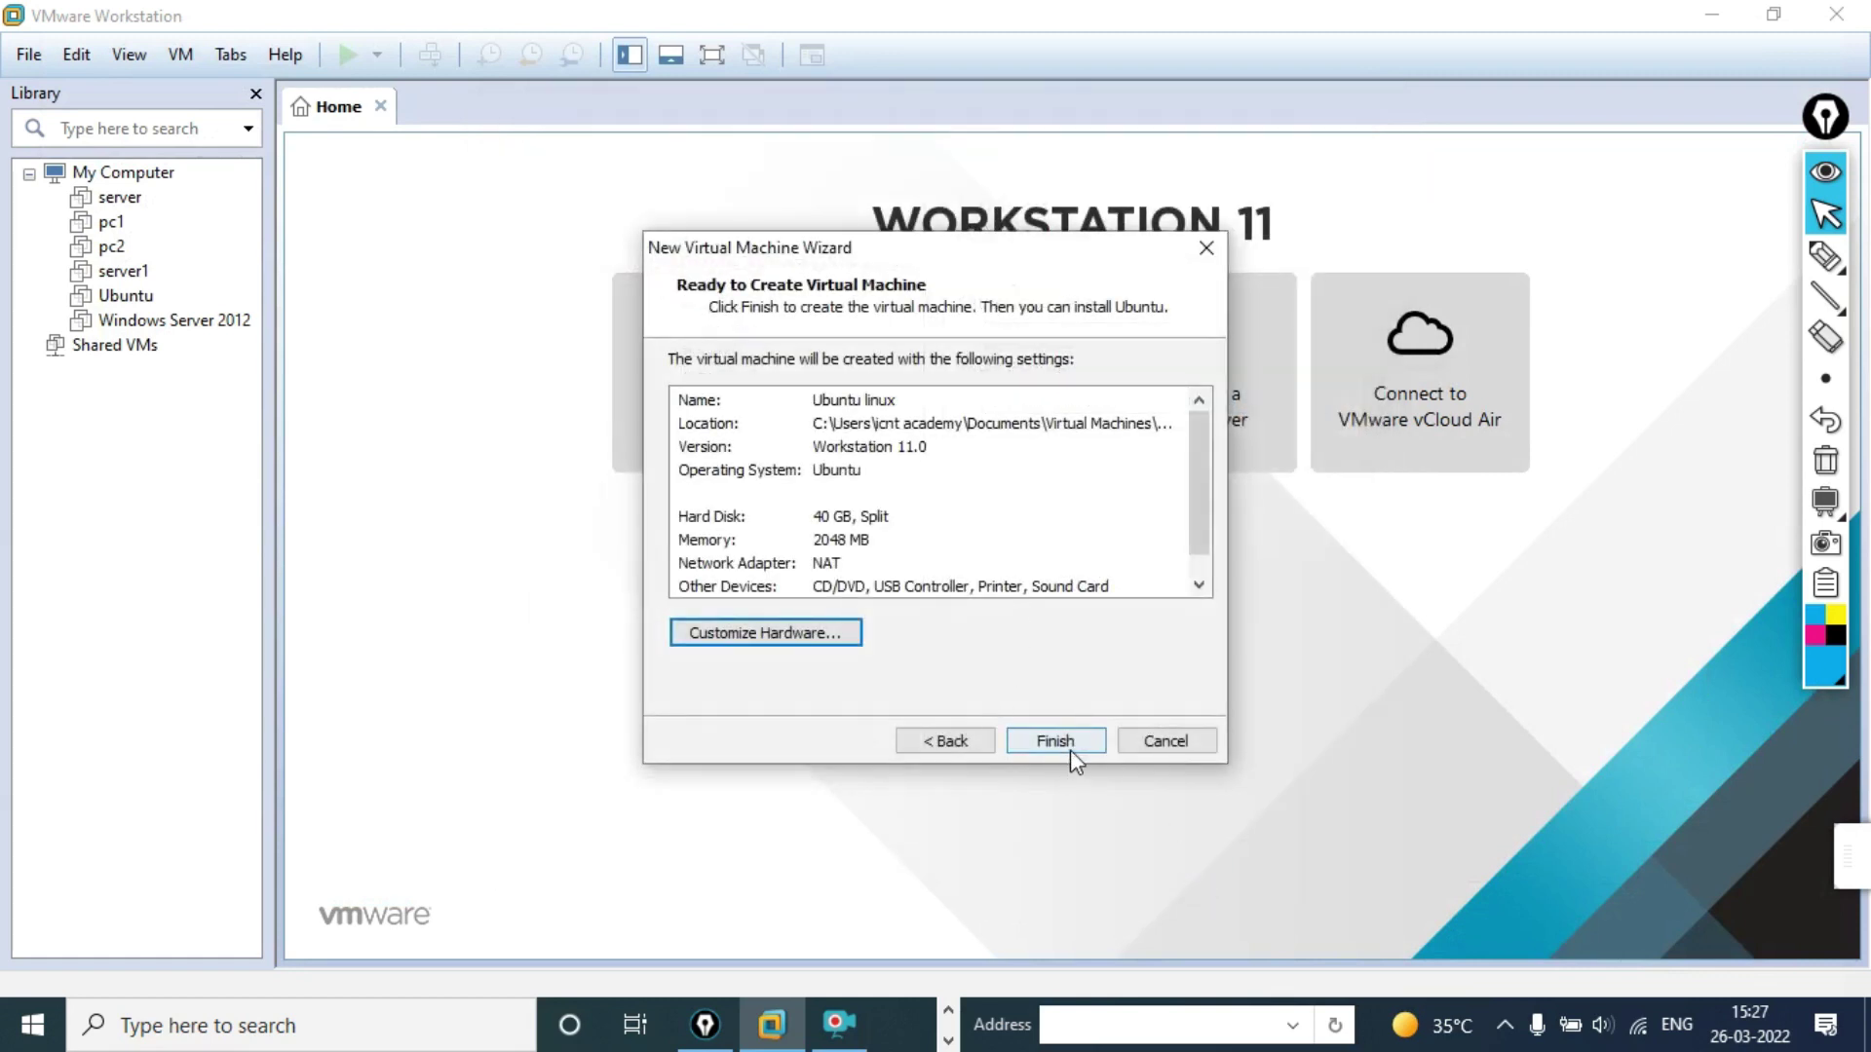
{"action": "left_click", "coordinate": [1070, 750]}
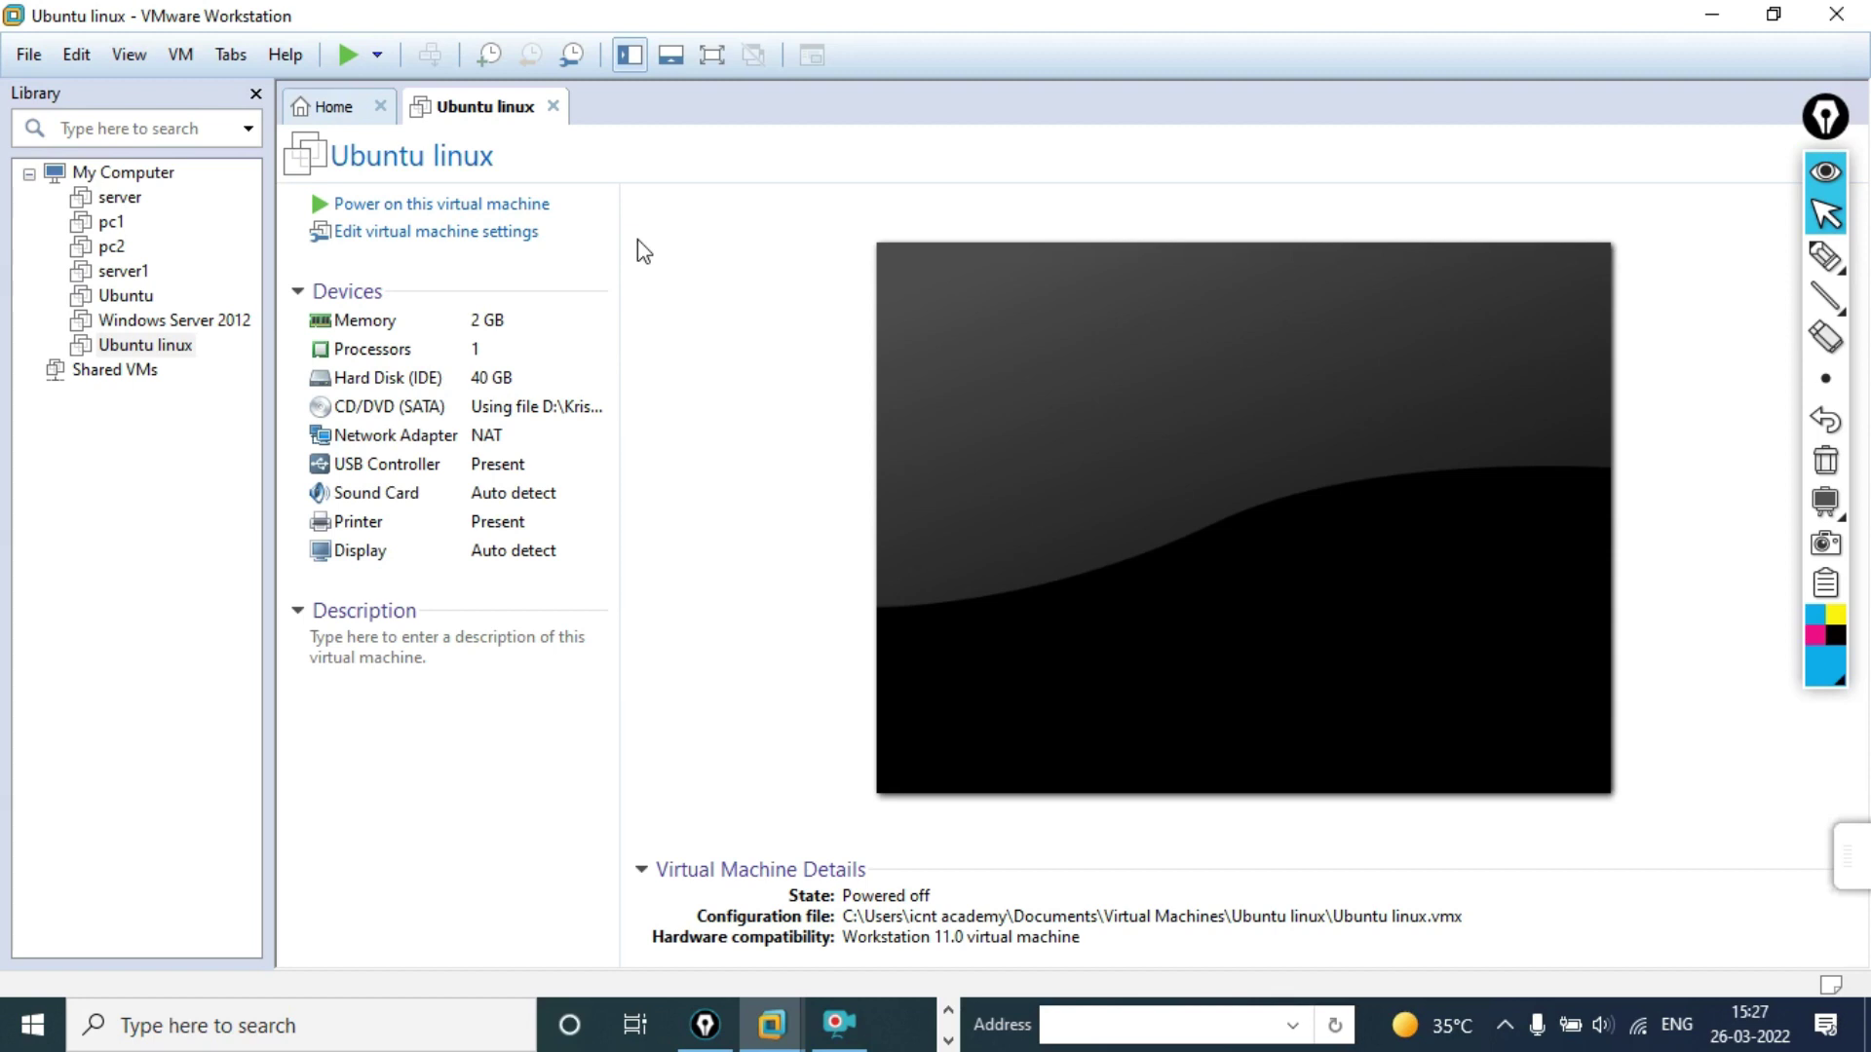
Step: Power on Ubuntu linux in full screen, pick English, and boot Install Ubuntu
{"action": "left_click", "coordinate": [526, 205]}
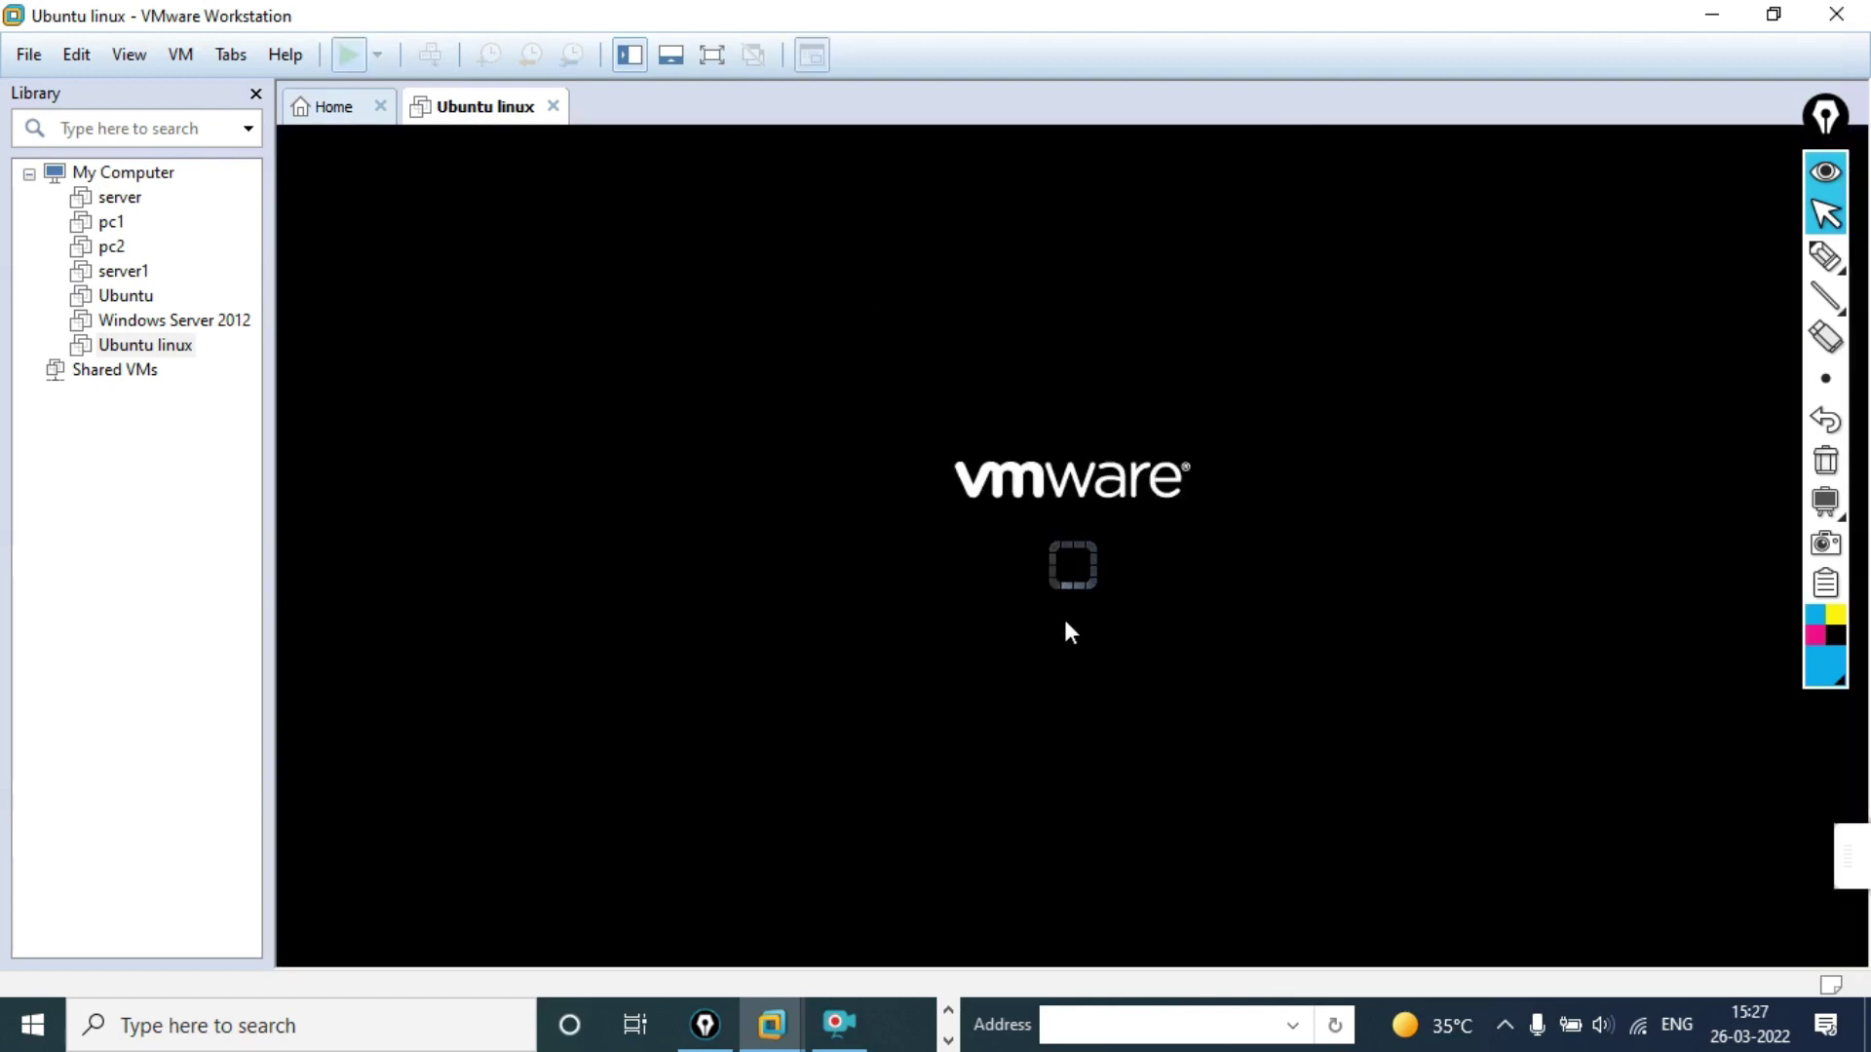
{"action": "left_click", "coordinate": [712, 56]}
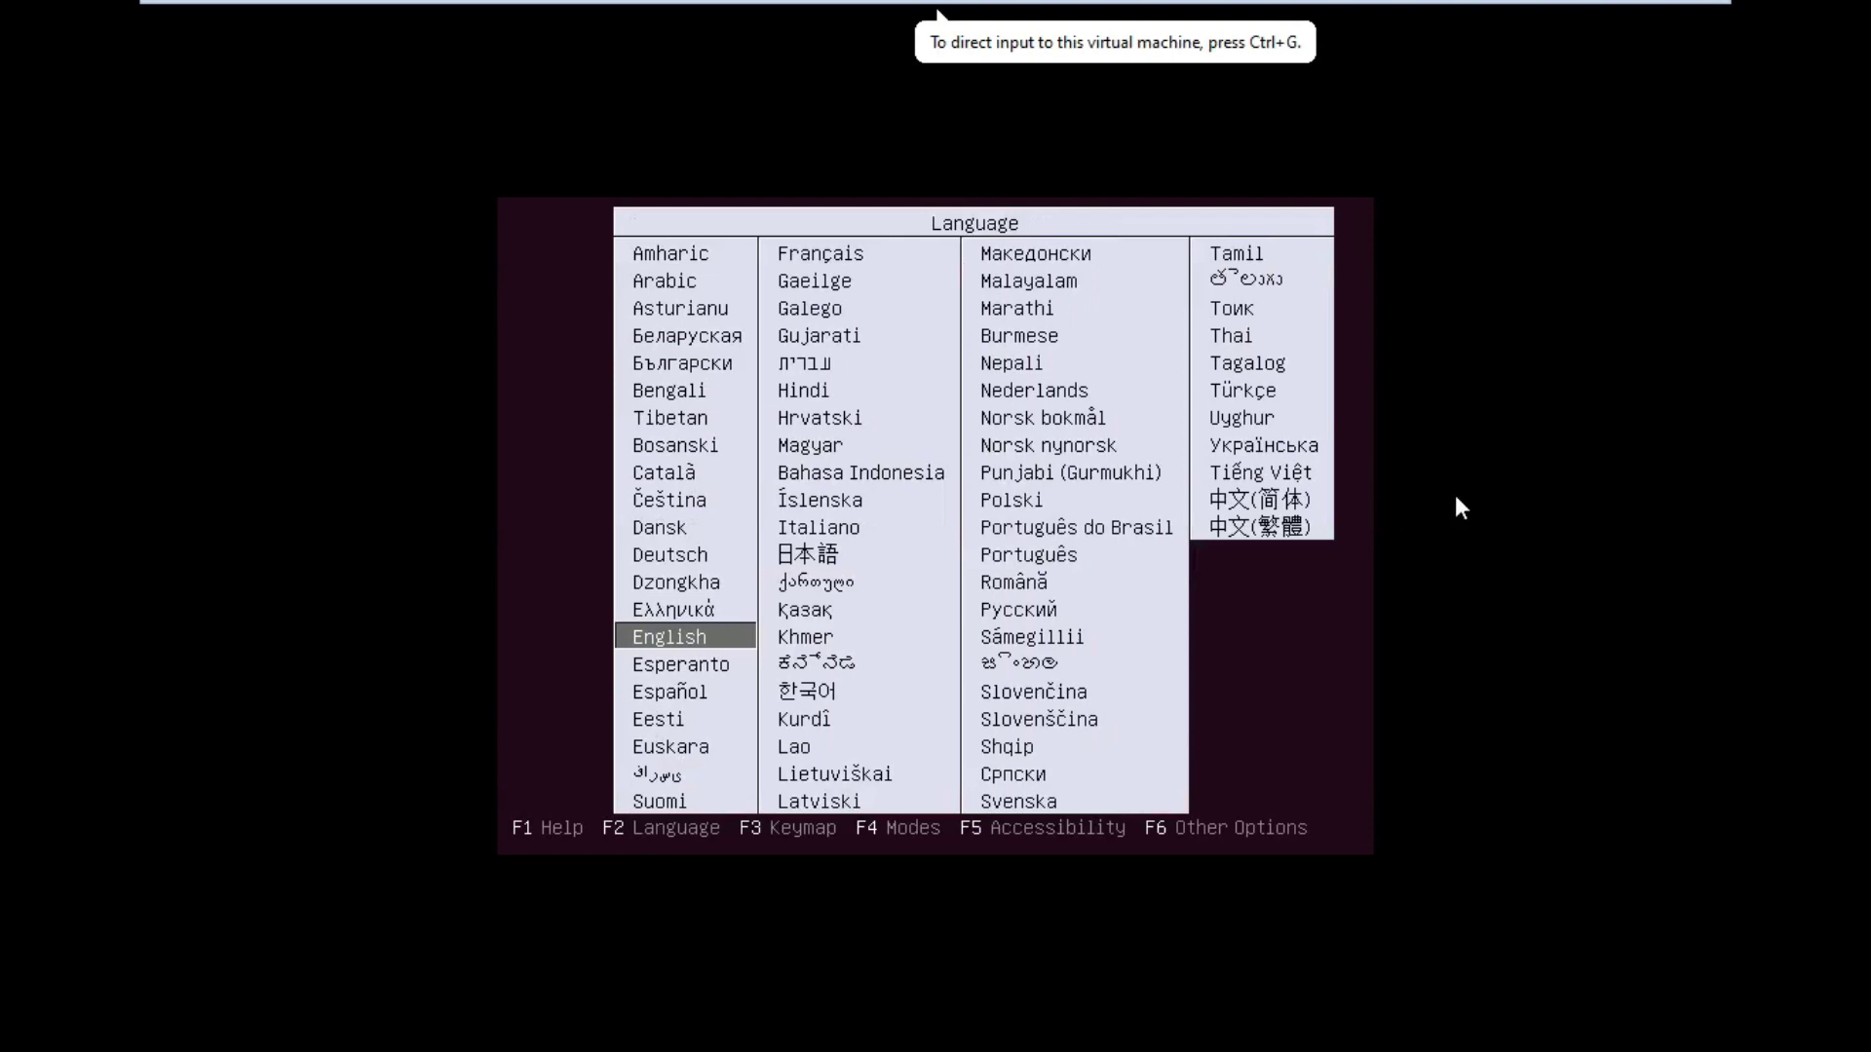
{"action": "left_click", "coordinate": [688, 651]}
{"action": "key", "text": "Return"}
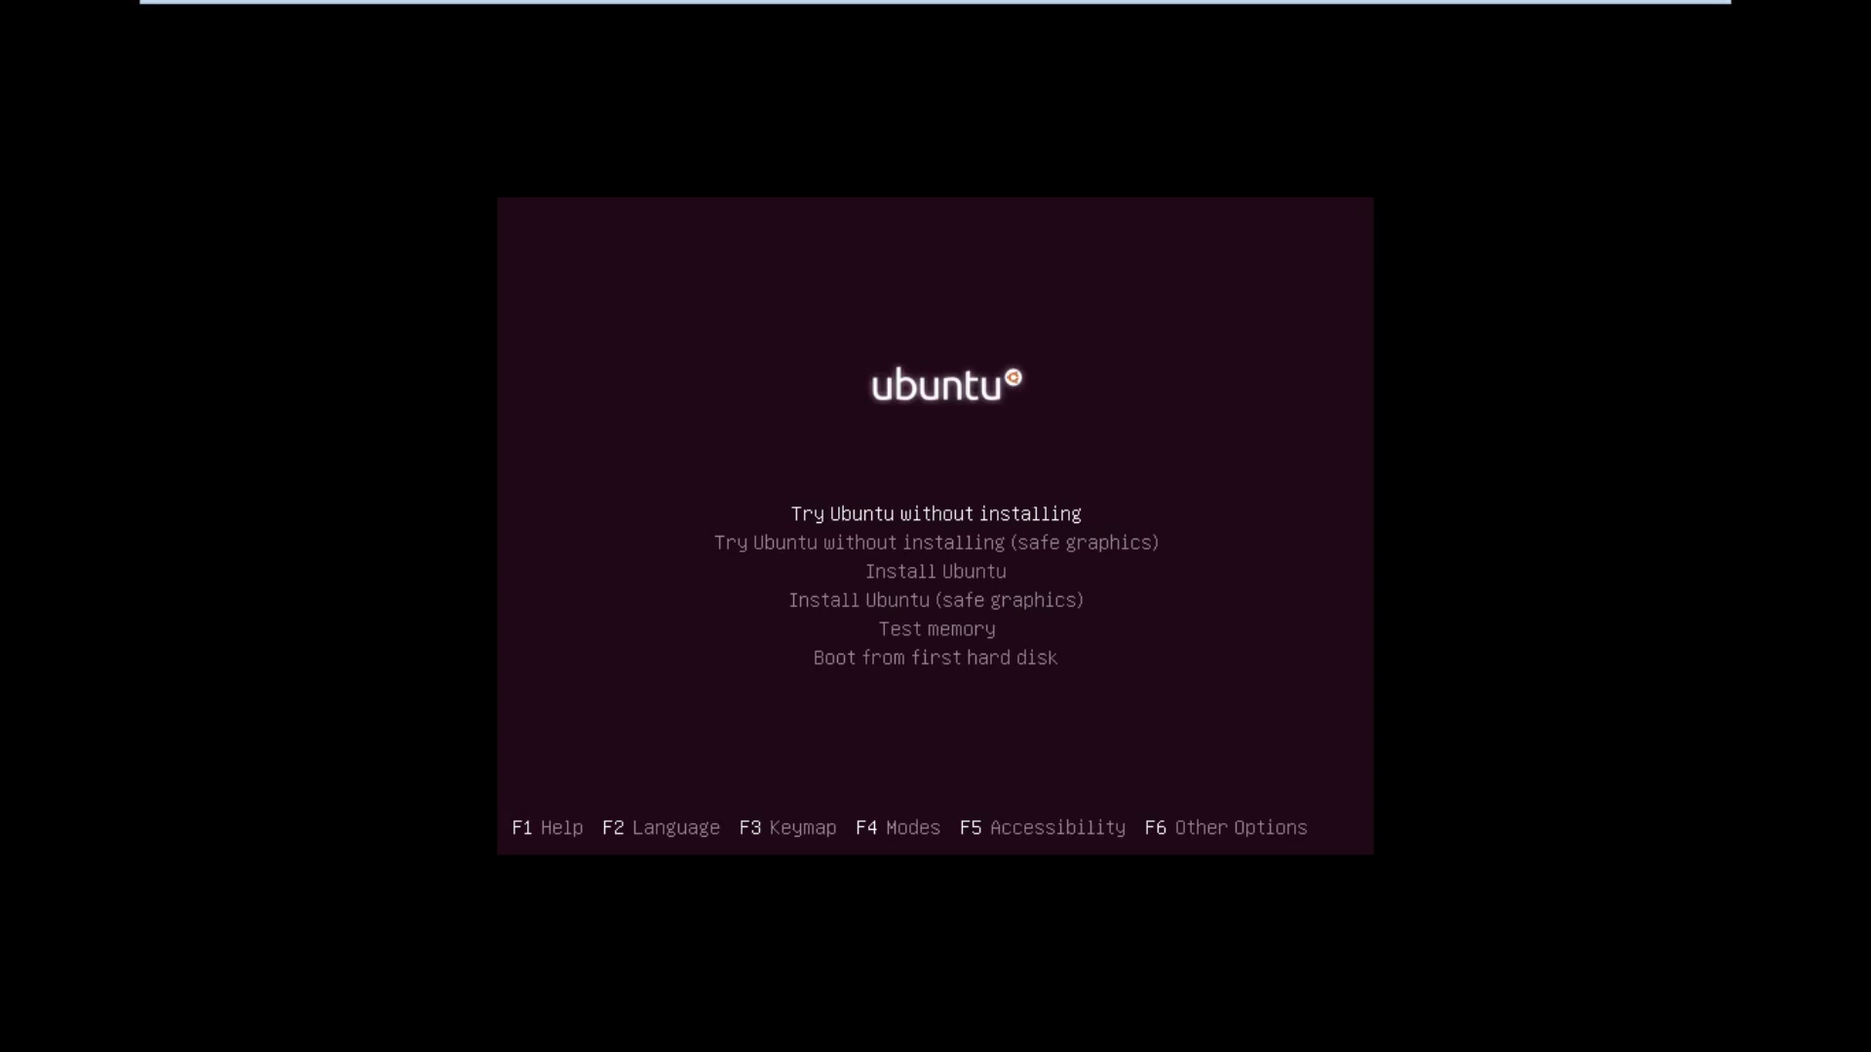
{"action": "key", "text": "Down"}
{"action": "key", "text": "Down"}
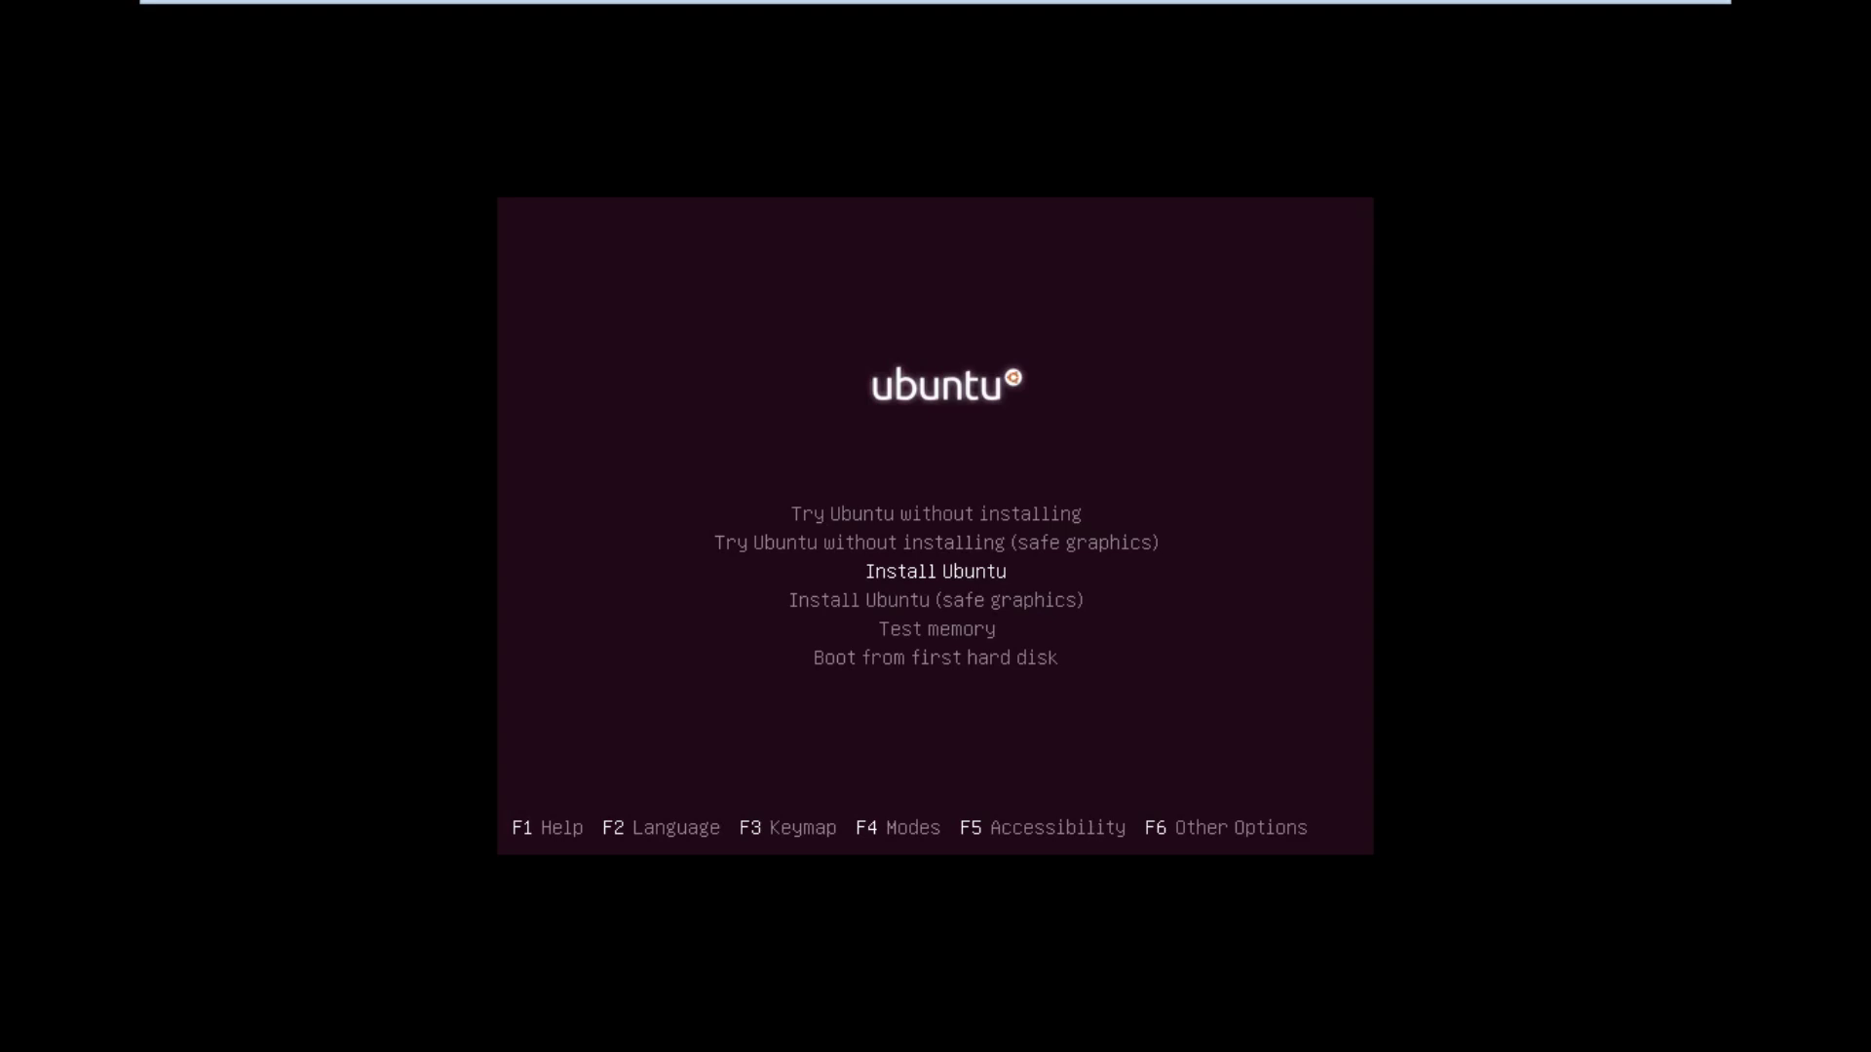
{"action": "key", "text": "Return"}
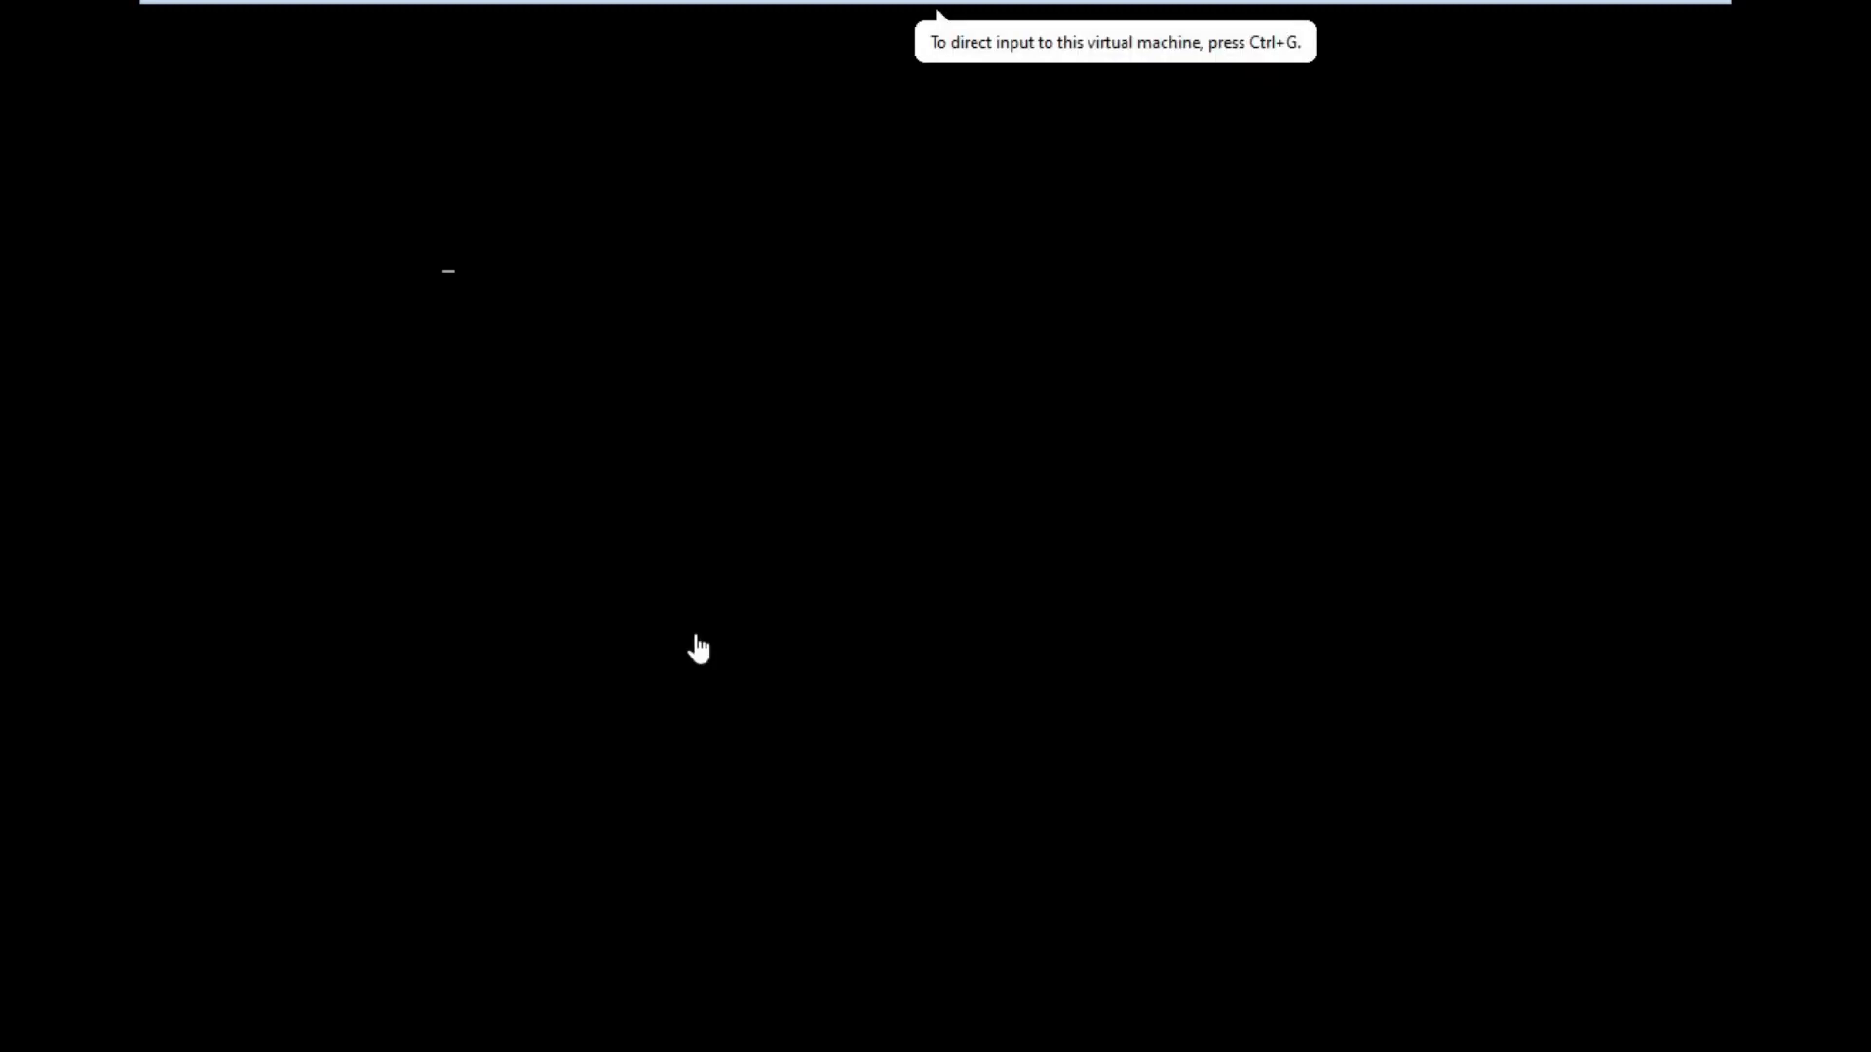
Step: Capture input in the VM and wait for the Ubuntu installer splash screen
{"action": "left_click", "coordinate": [939, 604]}
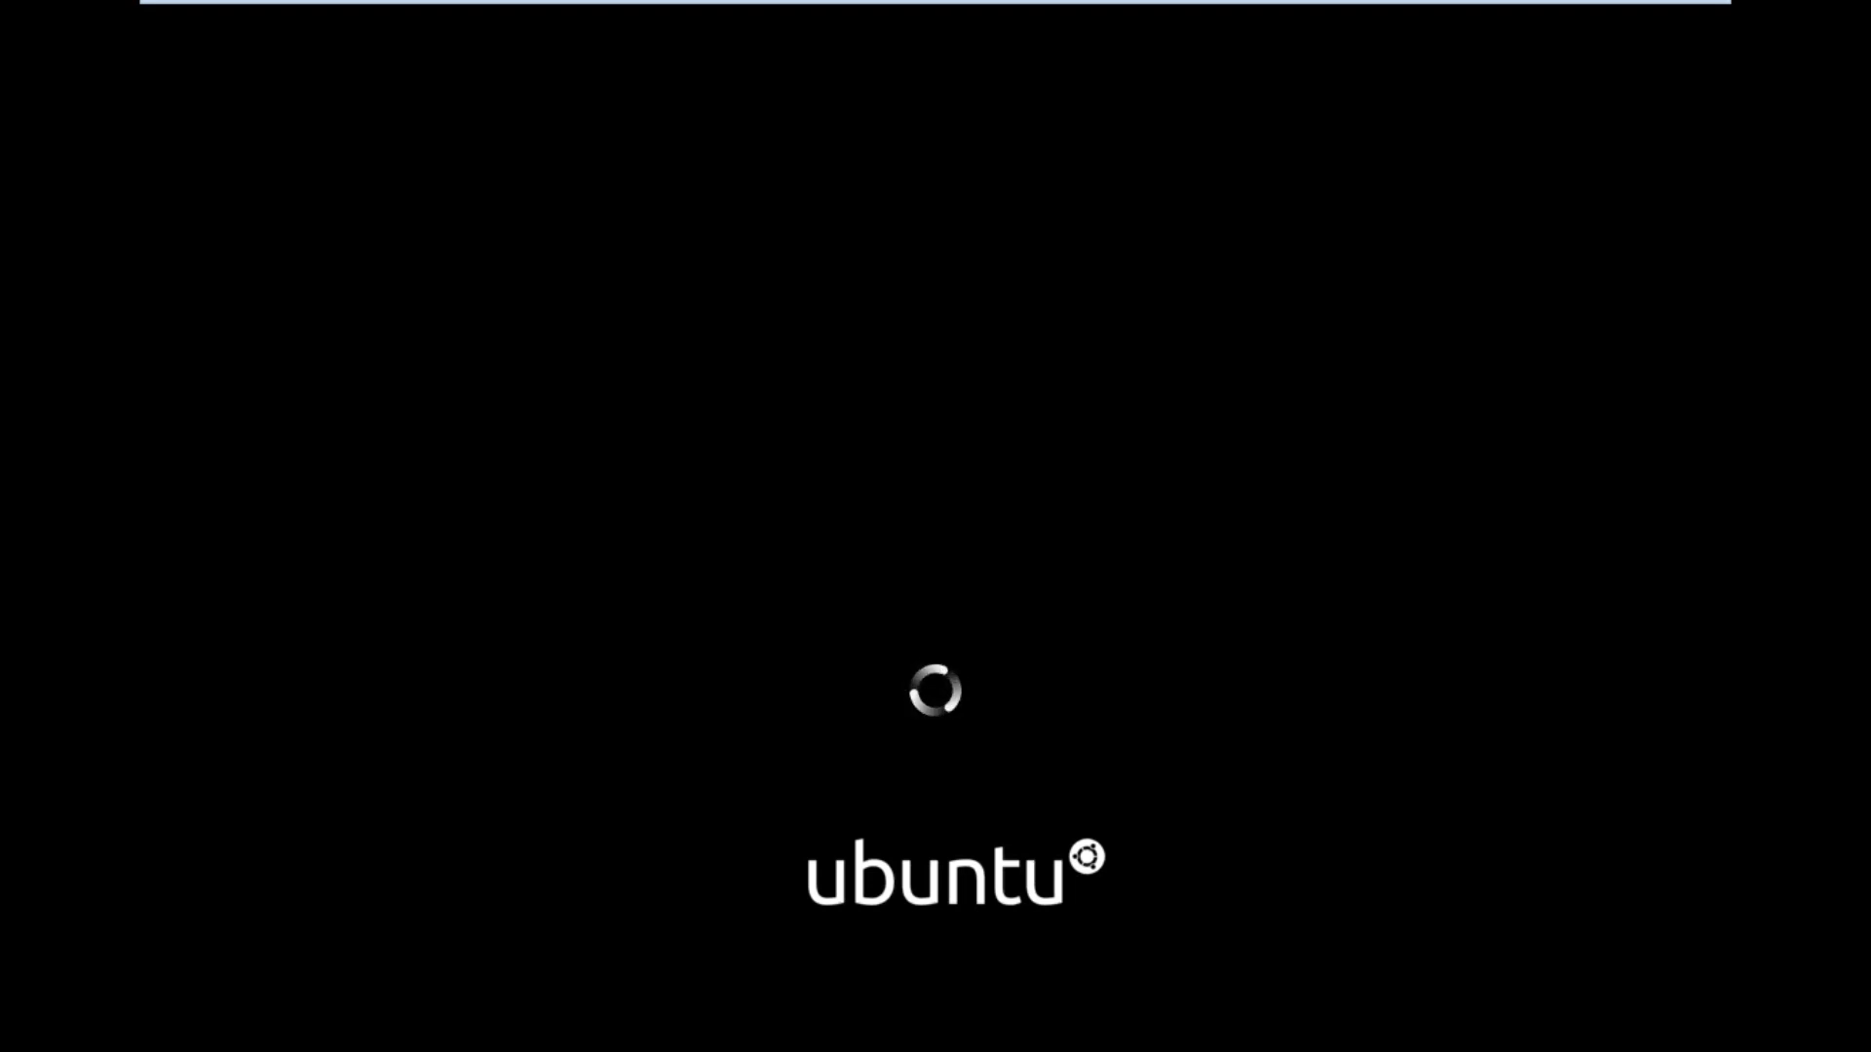
{"action": "mouse_move", "coordinate": [1440, 6]}
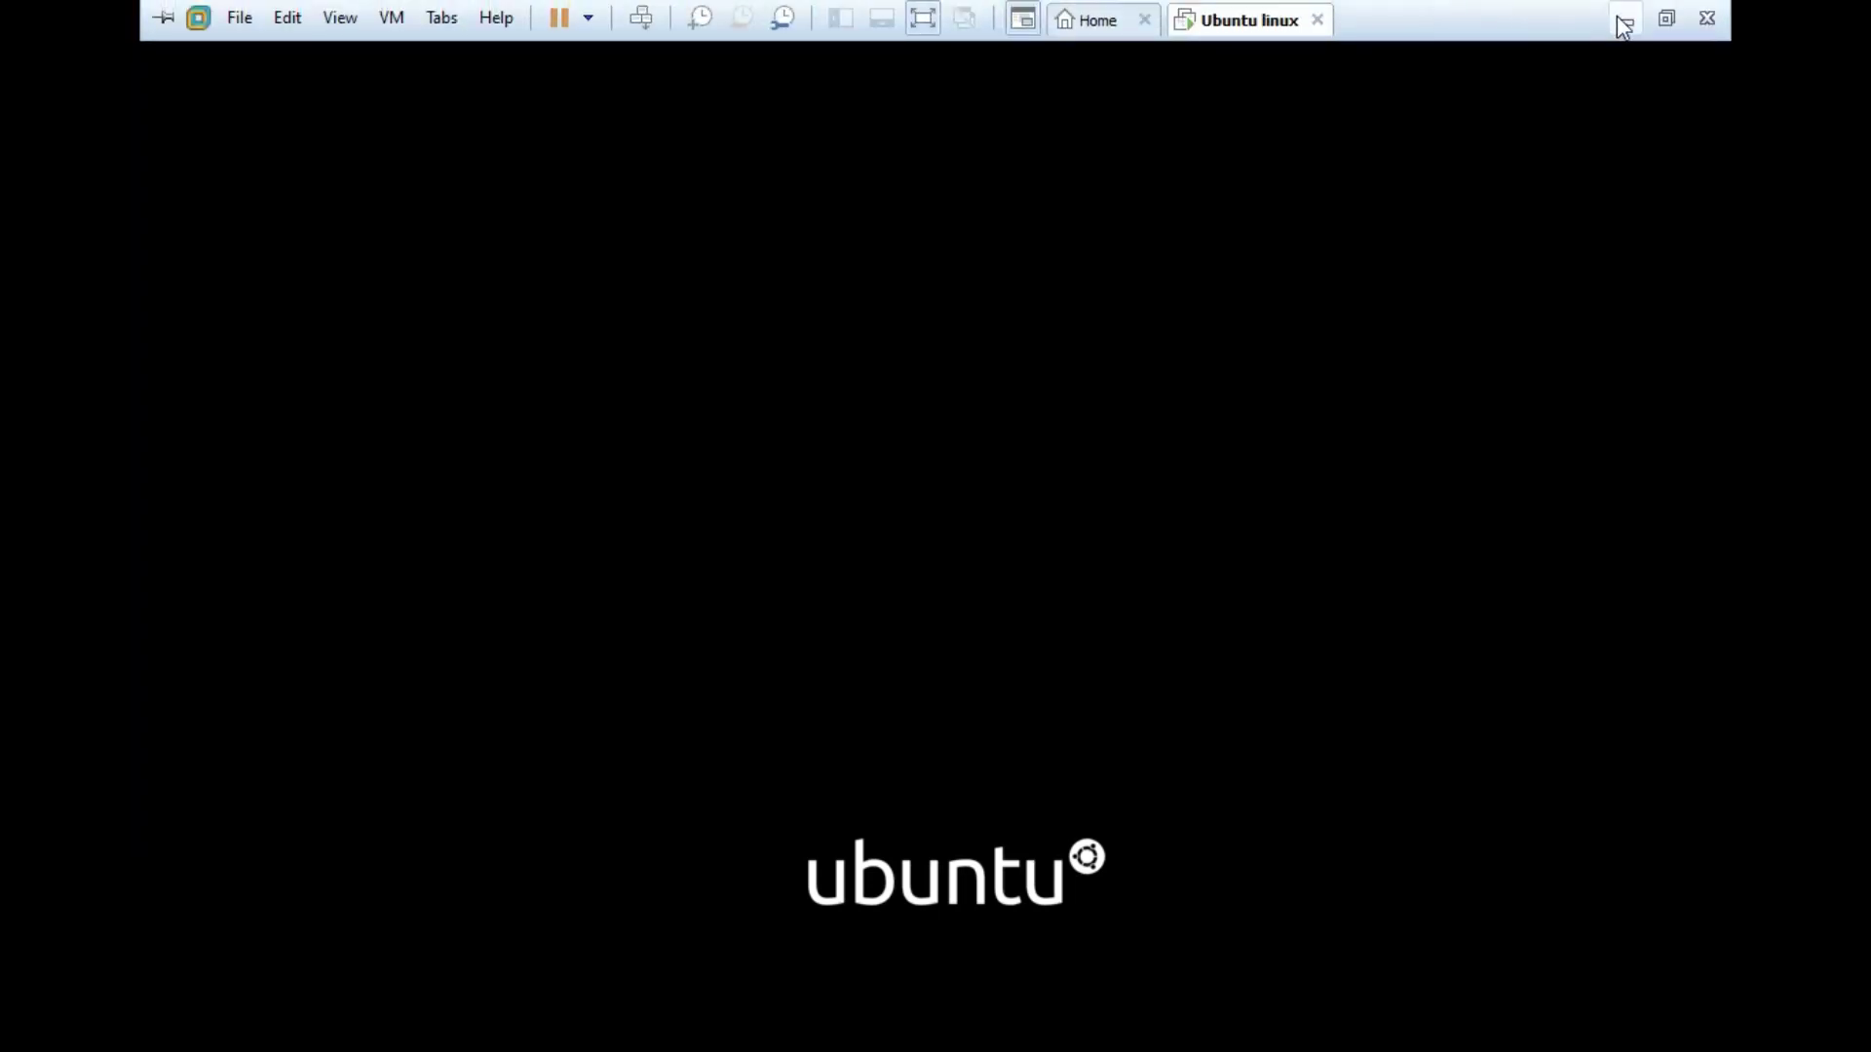
Step: Leave and re-enter full screen, then review the English (US) keyboard layout lists
{"action": "left_click", "coordinate": [924, 19]}
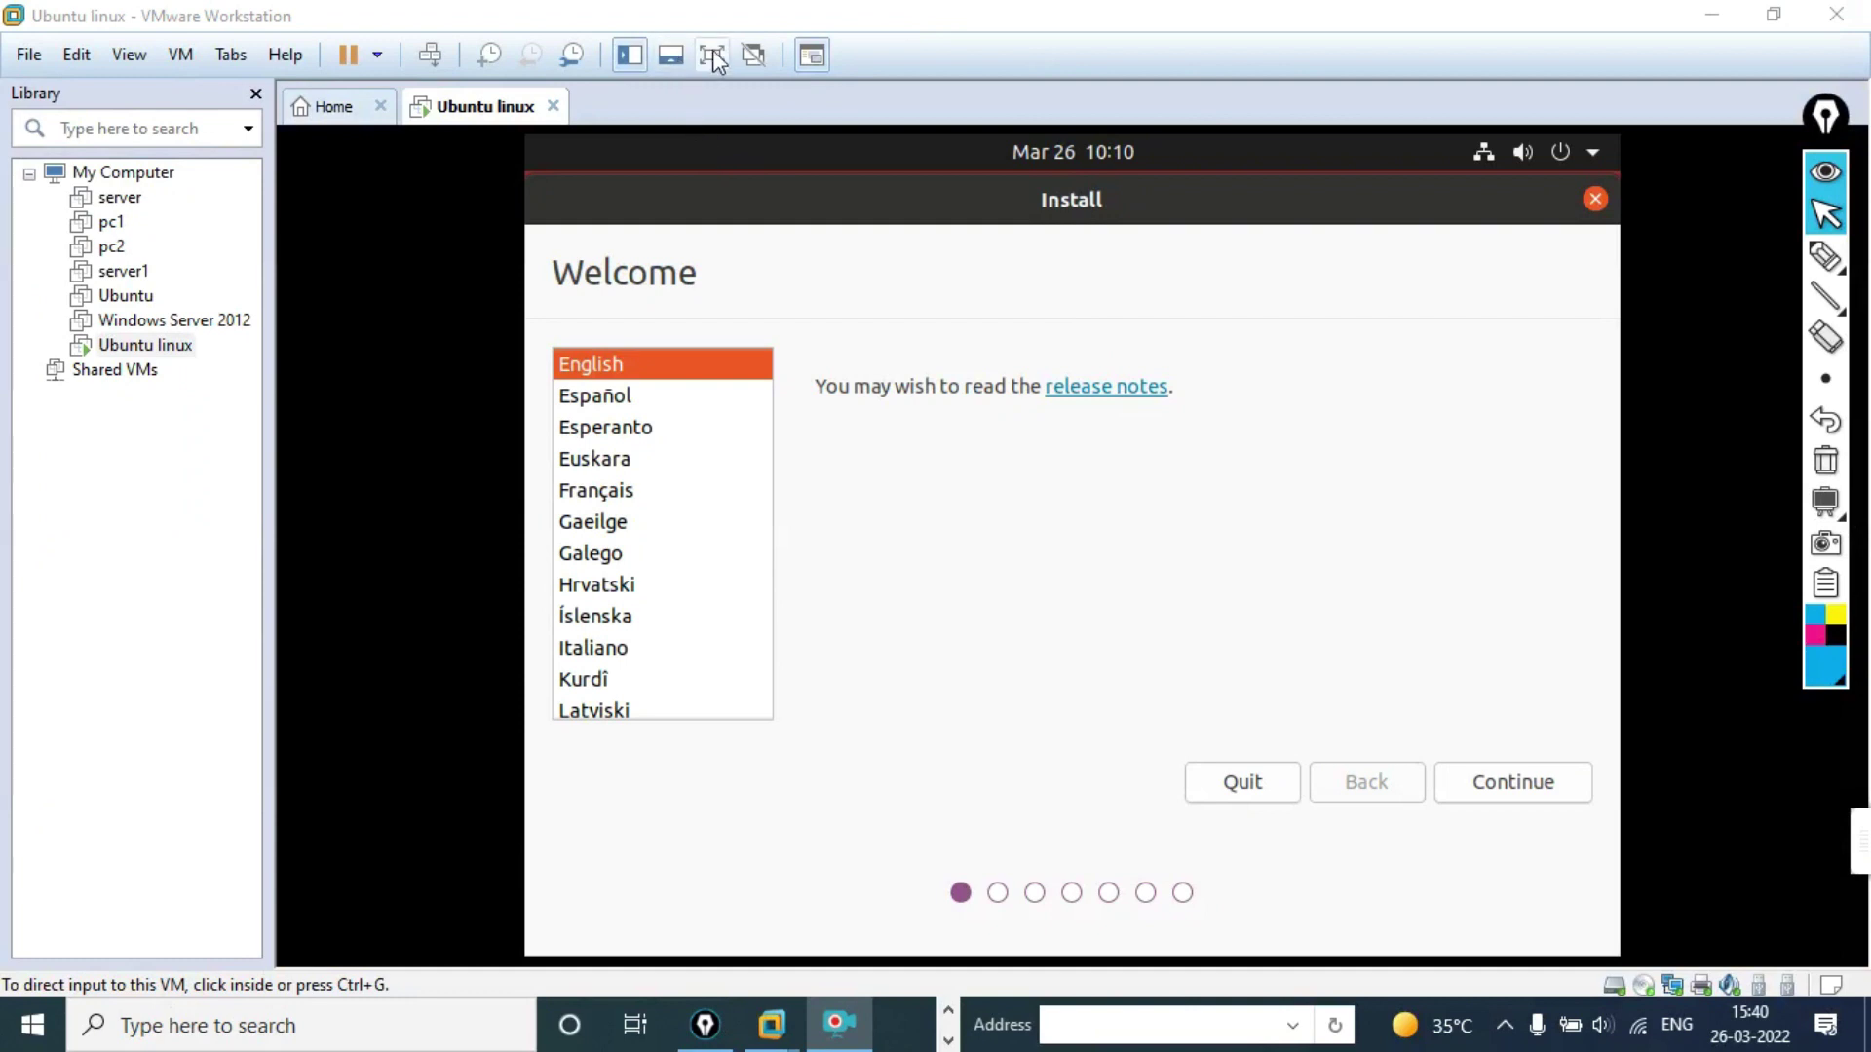
{"action": "left_click", "coordinate": [712, 55]}
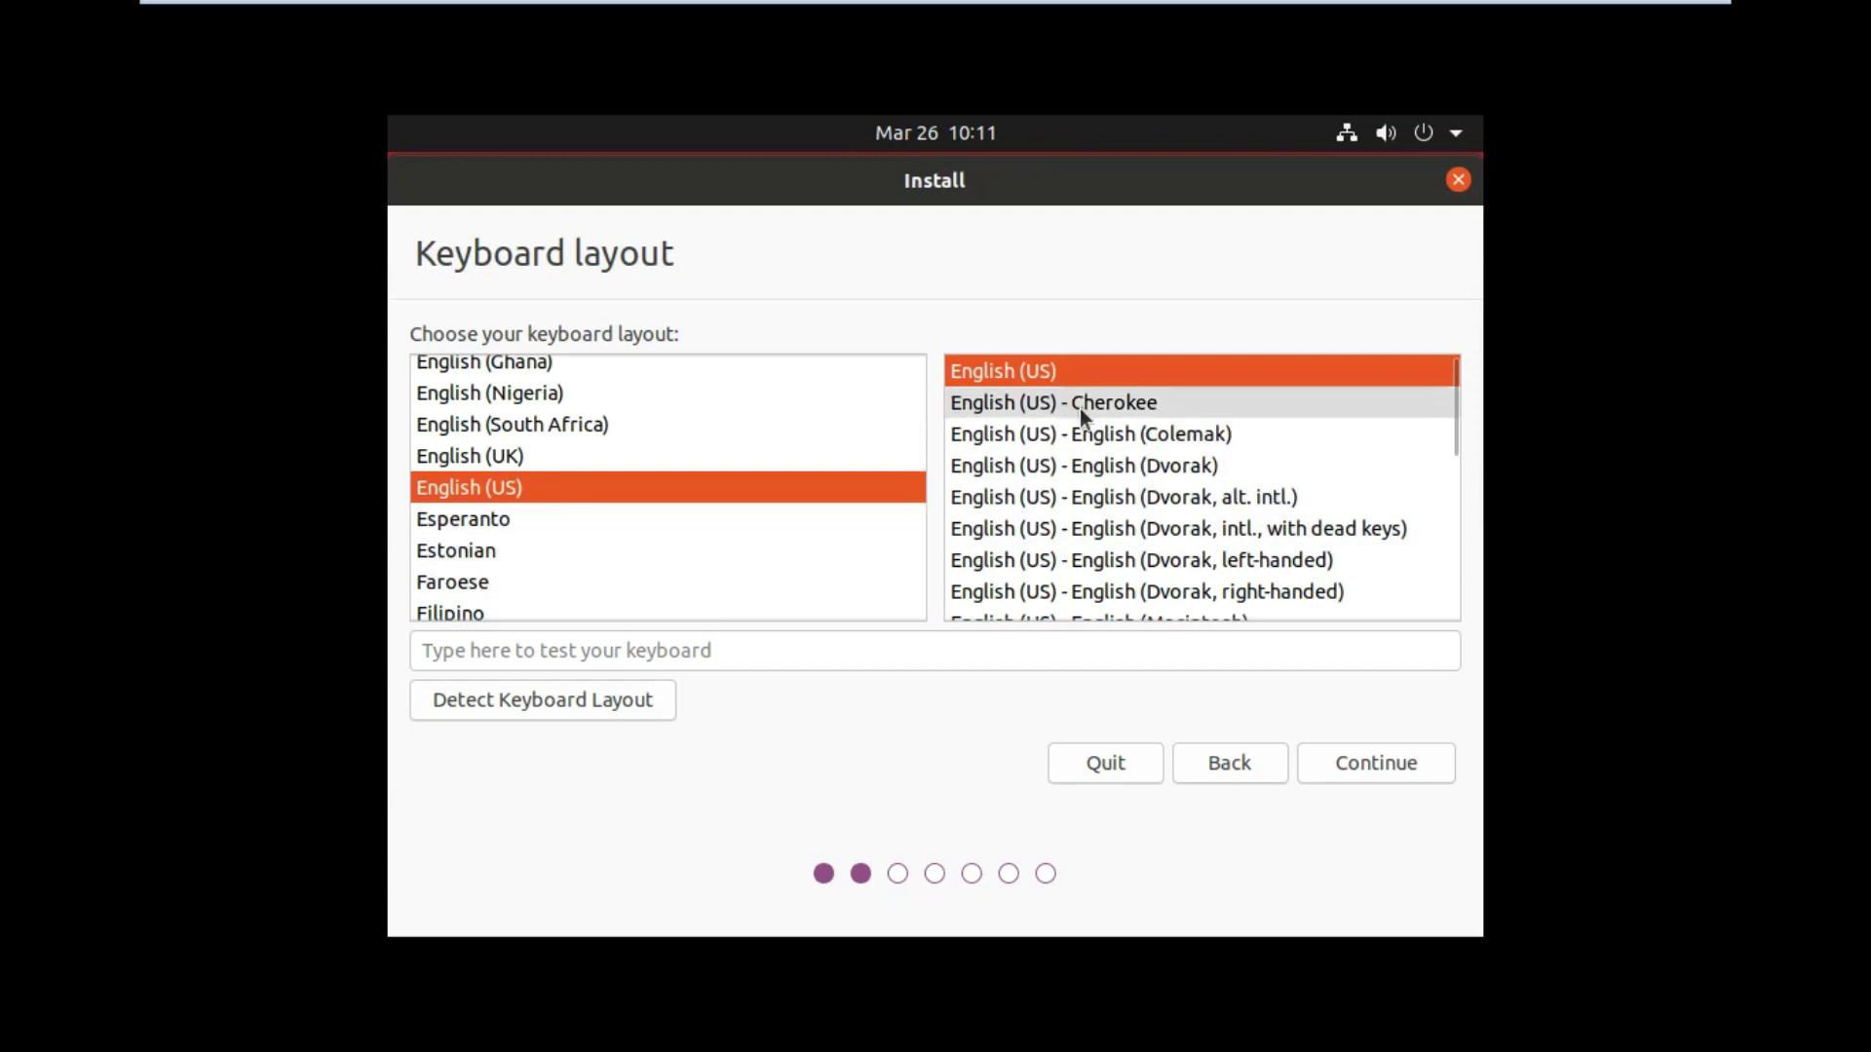
{"action": "scroll", "coordinate": [1169, 559], "scroll_direction": "down", "scroll_amount": 2}
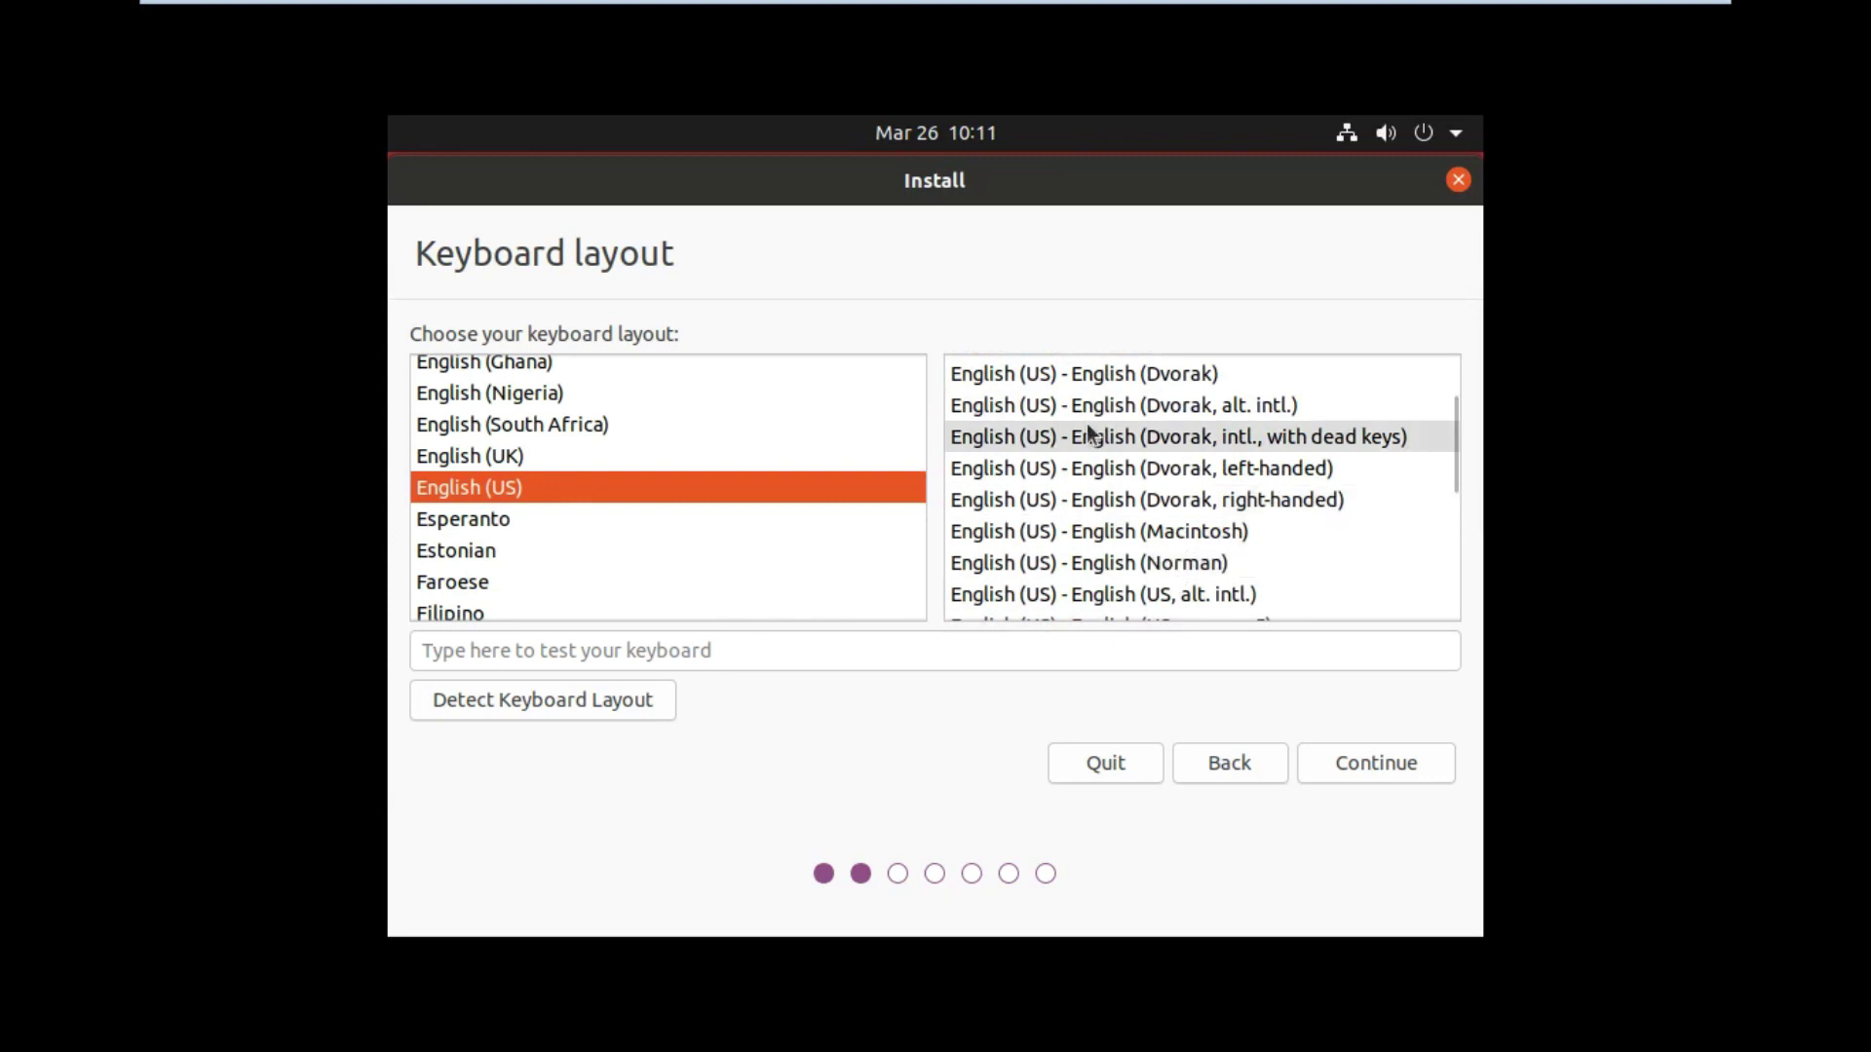
{"action": "scroll", "coordinate": [1173, 524], "scroll_direction": "up", "scroll_amount": 2}
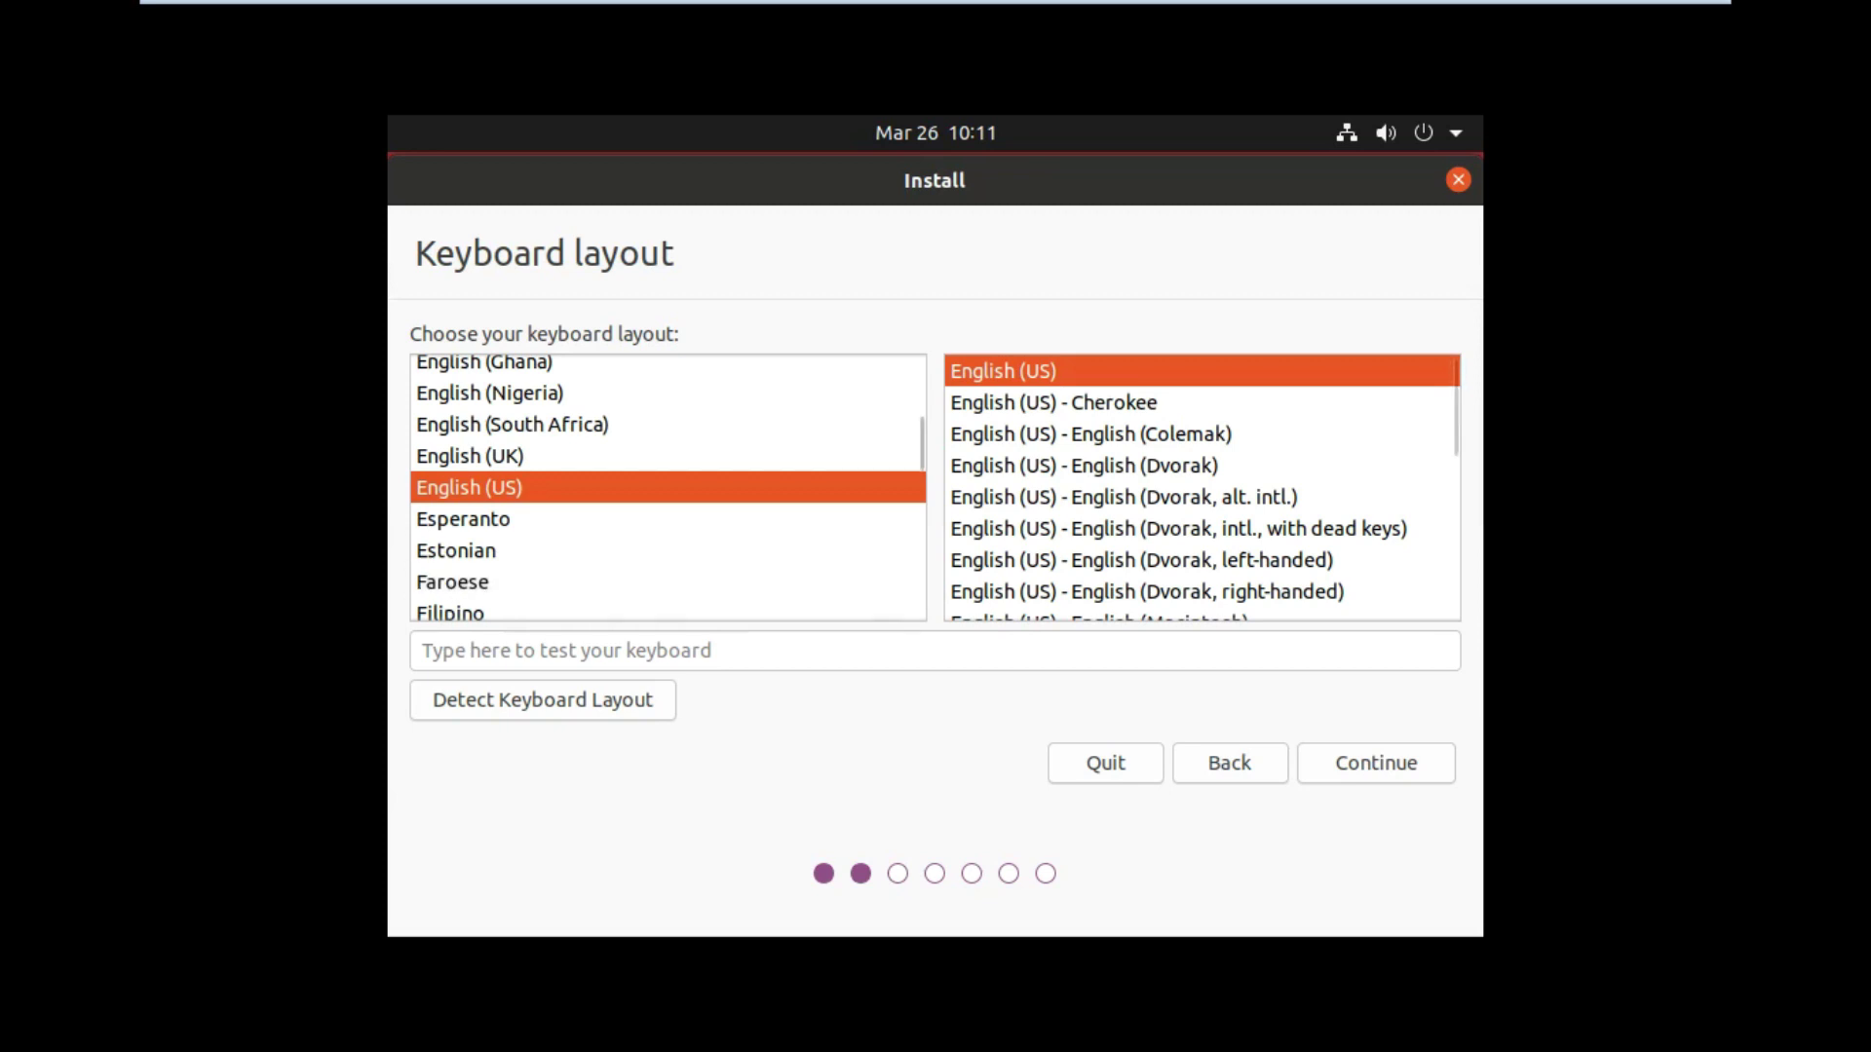
Step: Accept English (US) keyboard and Normal installation with updates, then exit full screen
{"action": "left_click", "coordinate": [1400, 771]}
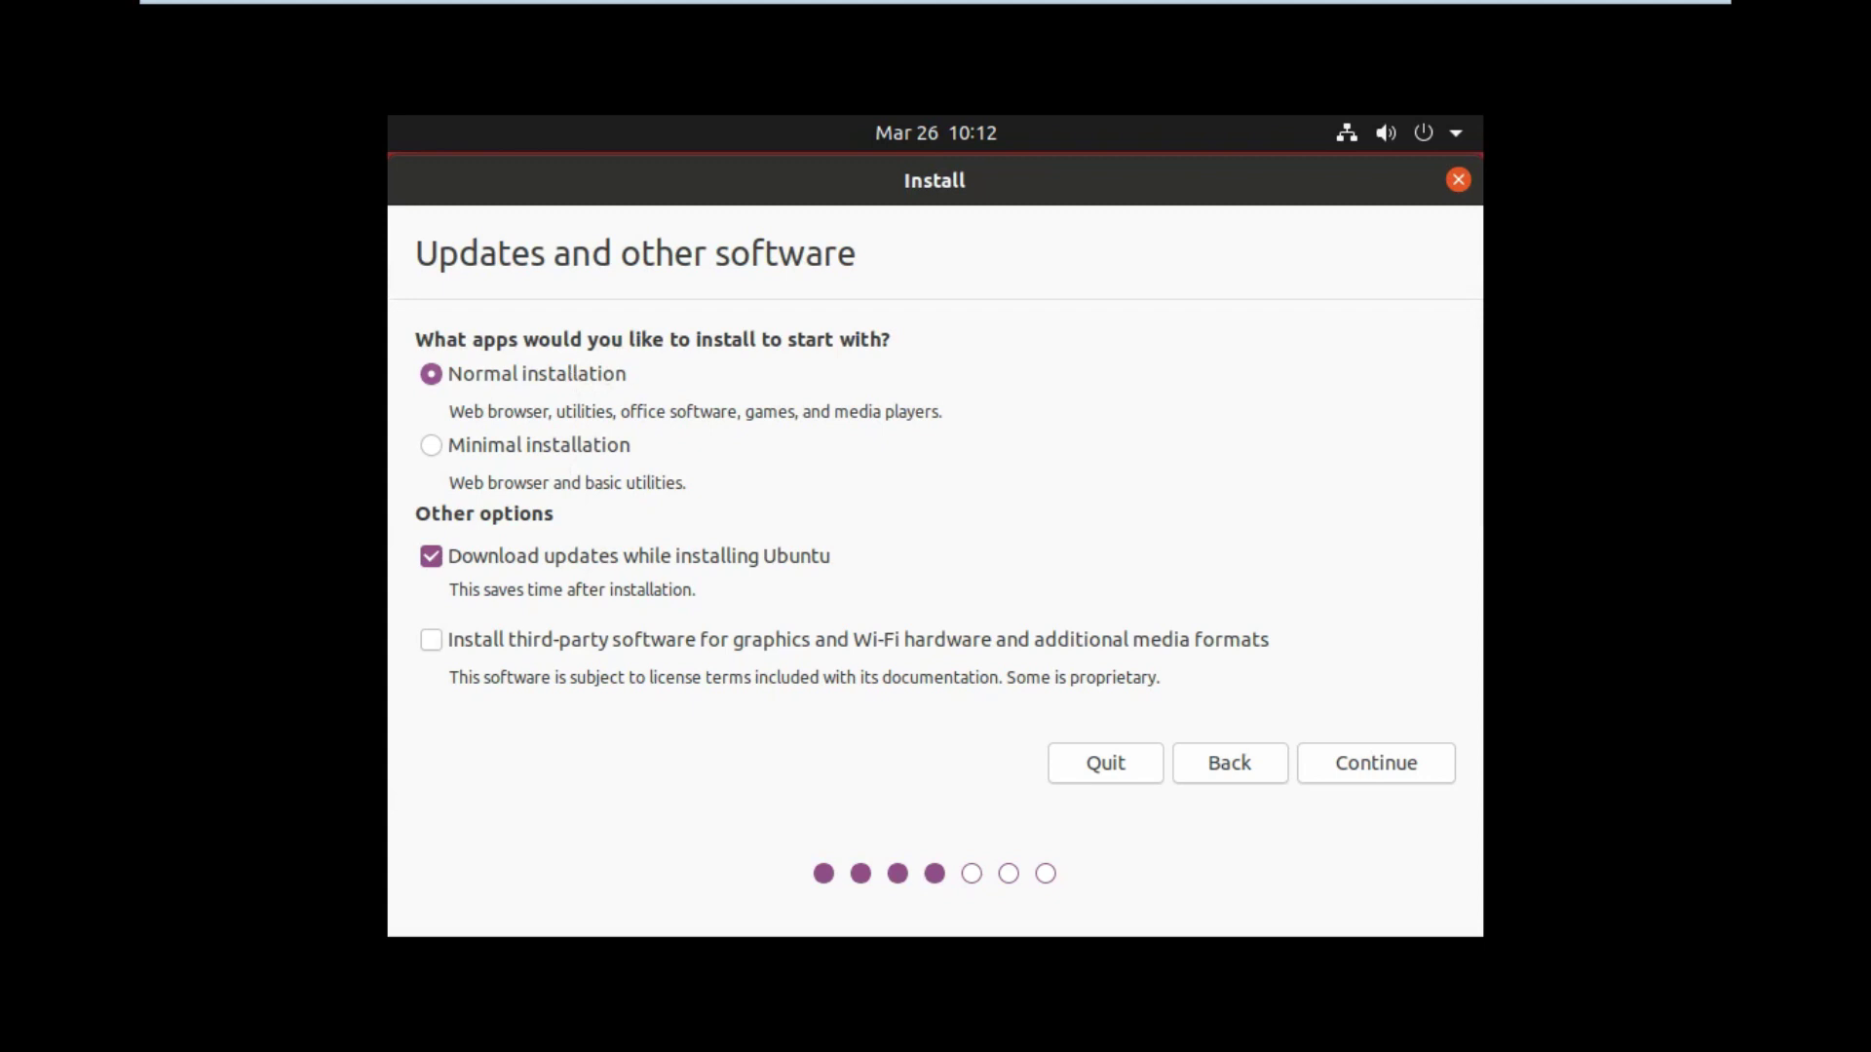
{"action": "left_click", "coordinate": [1403, 777]}
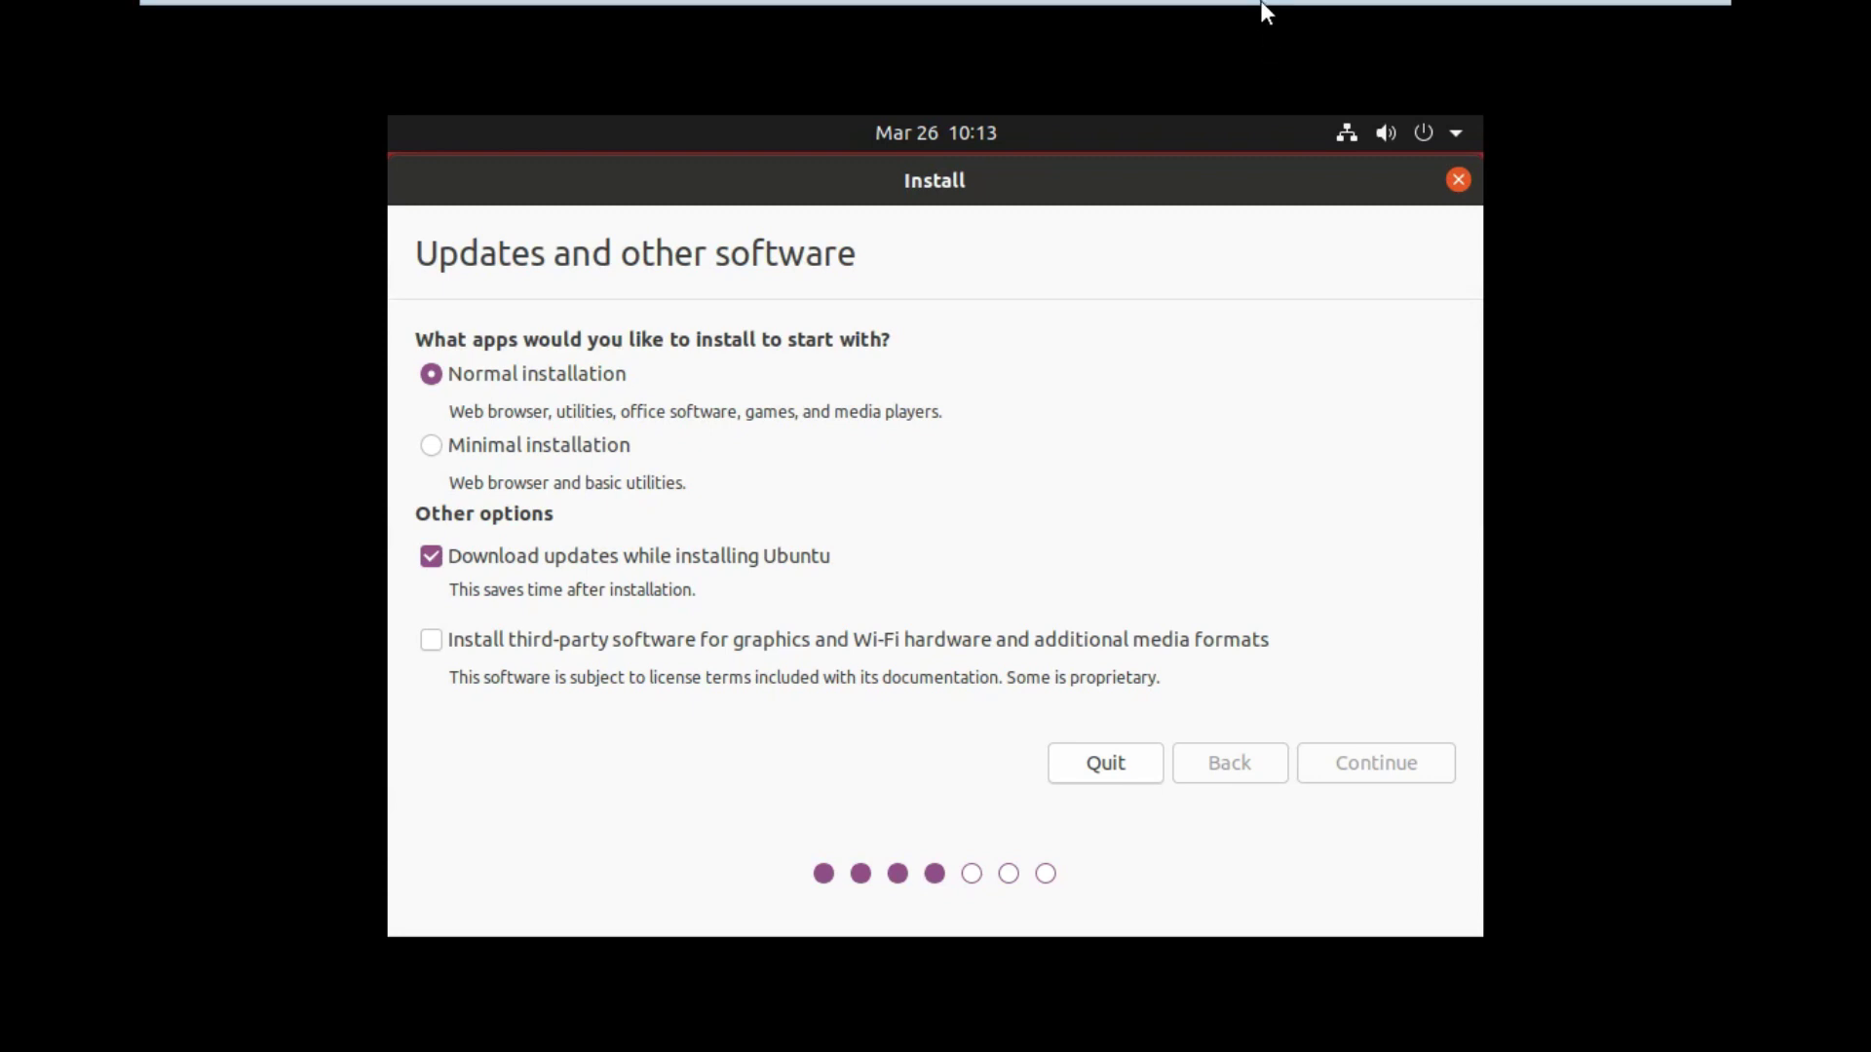
{"action": "mouse_move", "coordinate": [1257, 8]}
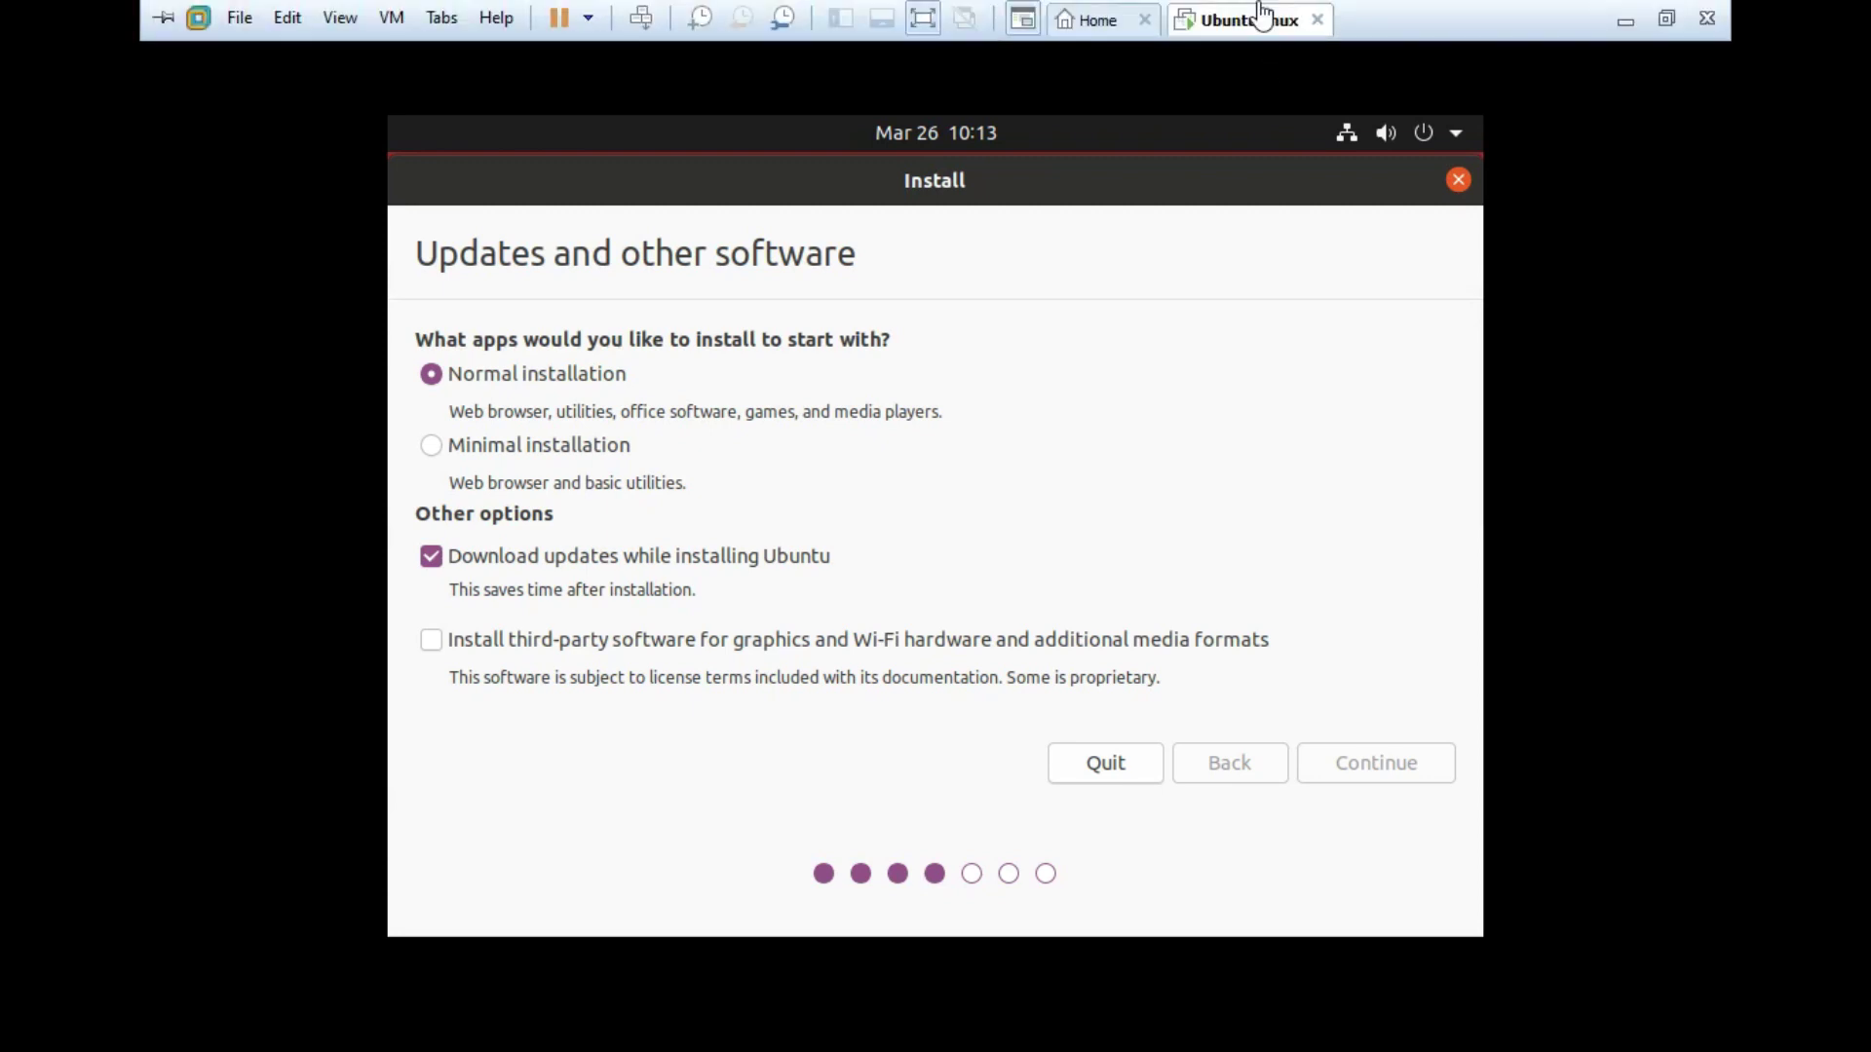
{"action": "left_click", "coordinate": [941, 15]}
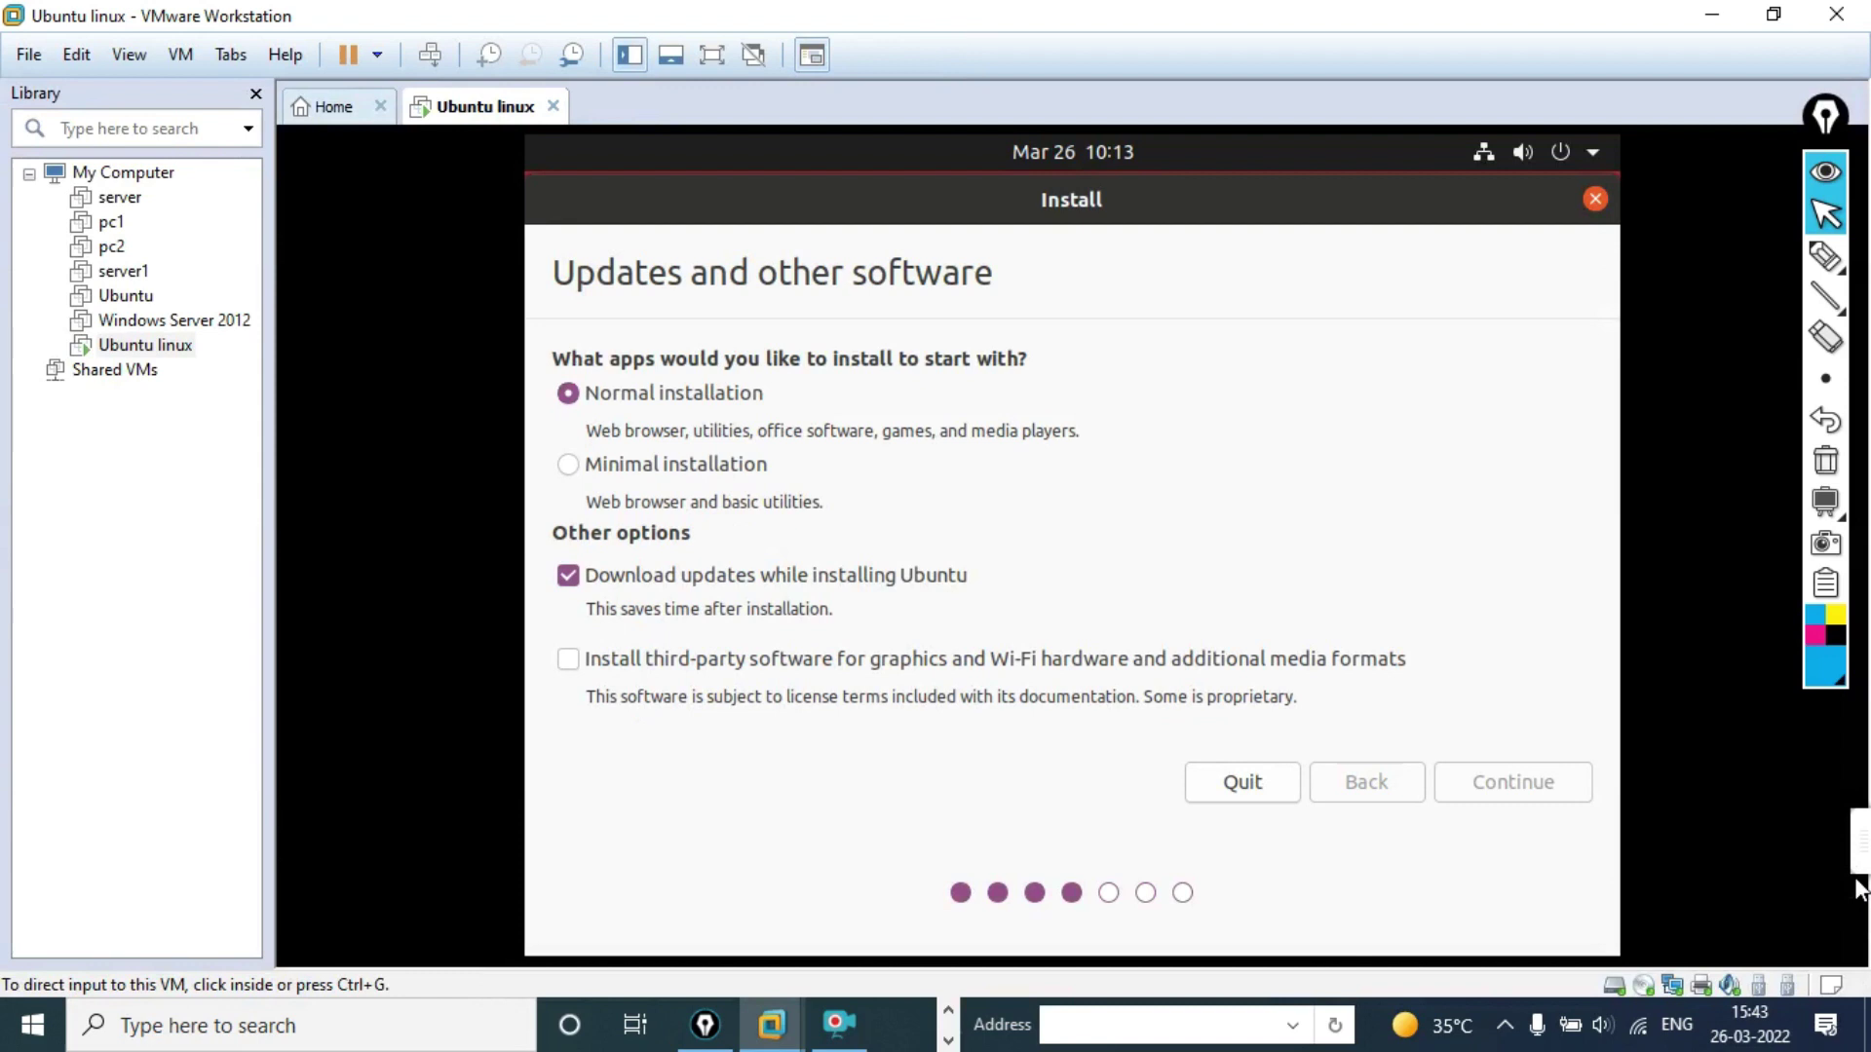
{"action": "mouse_move", "coordinate": [1837, 849]}
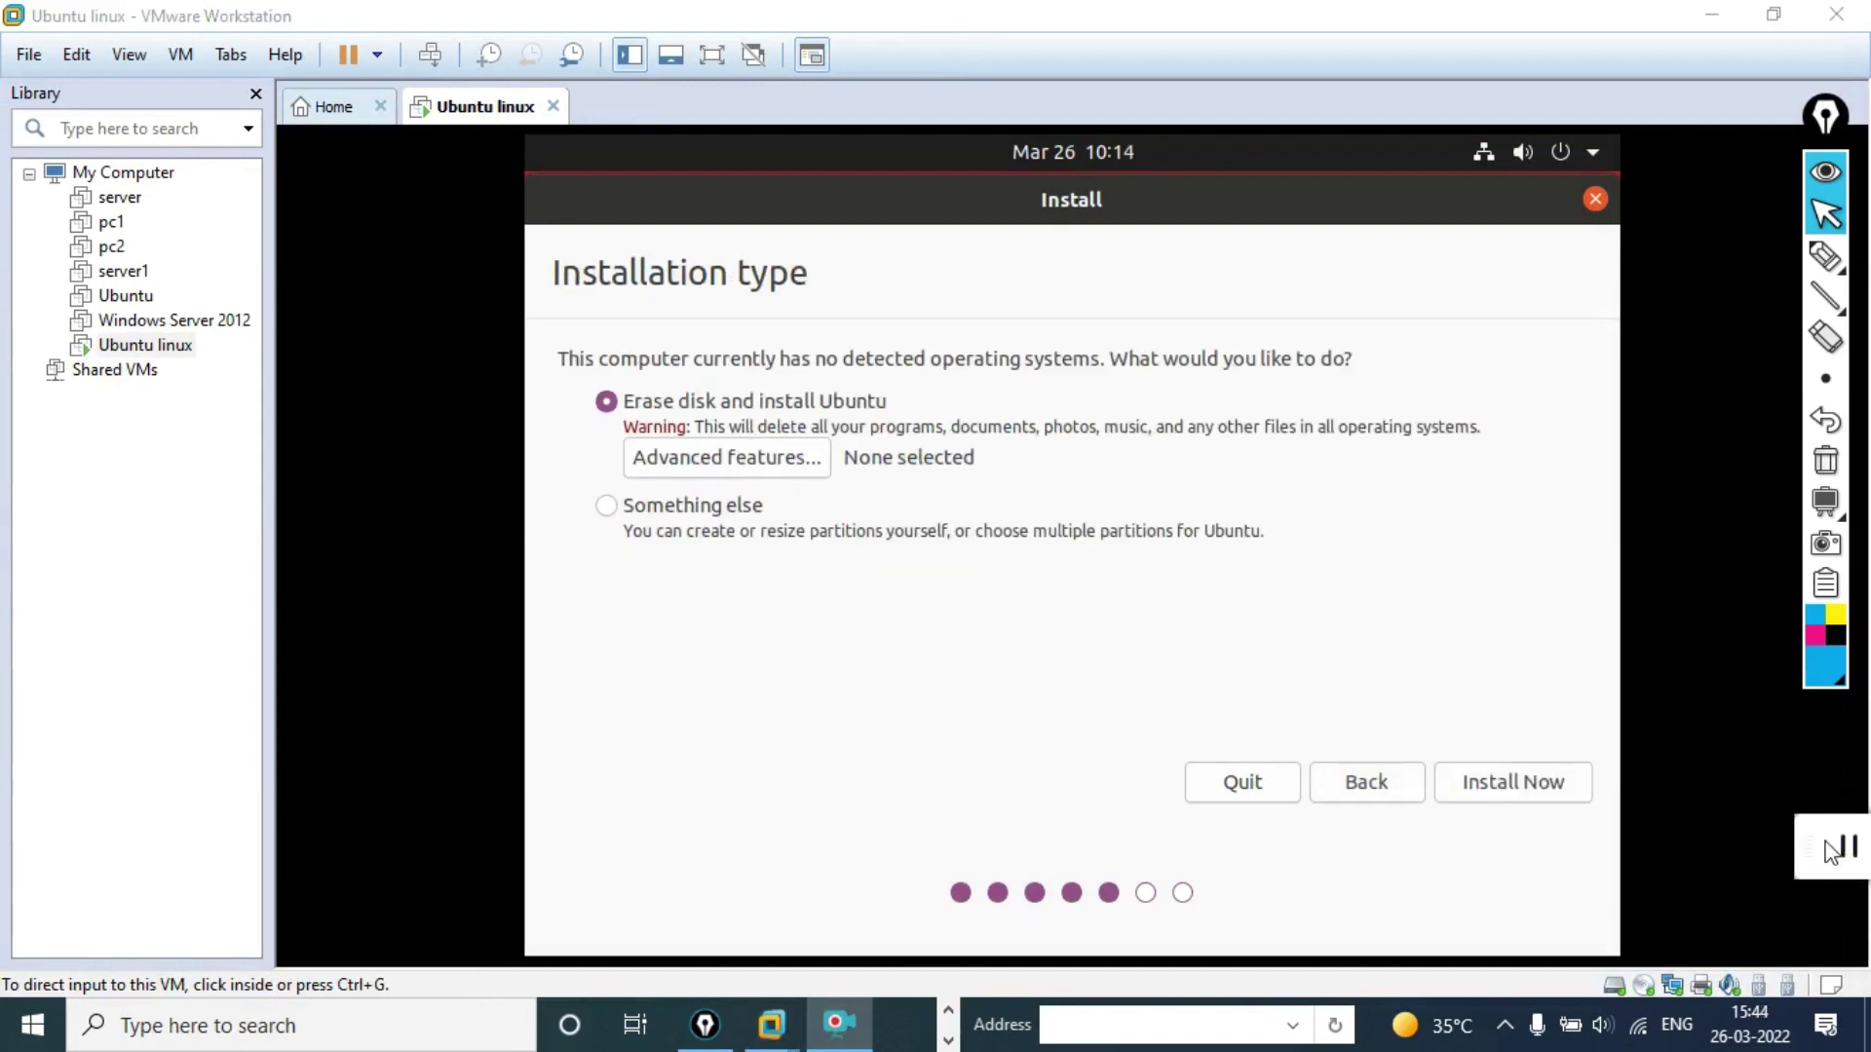
Step: Return to full screen and choose Install Now with Erase disk and install Ubuntu
{"action": "left_click", "coordinate": [709, 56]}
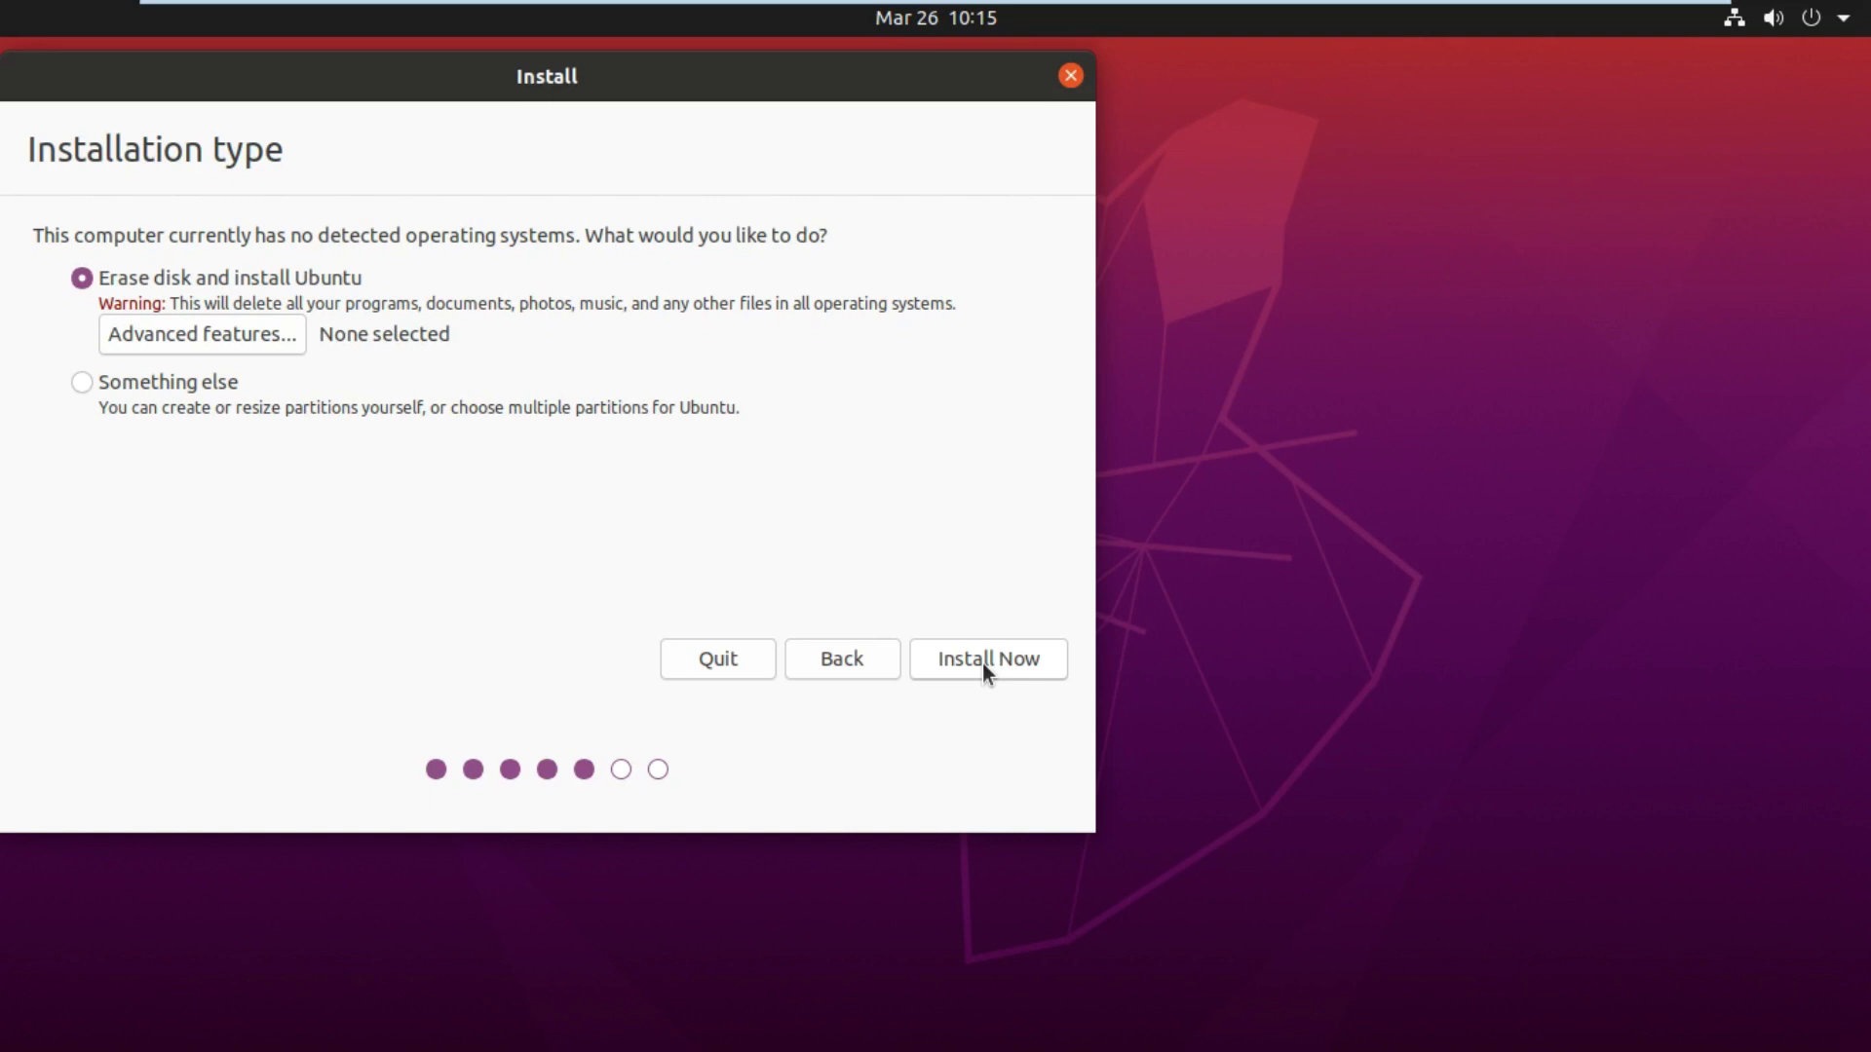
{"action": "left_click", "coordinate": [984, 665]}
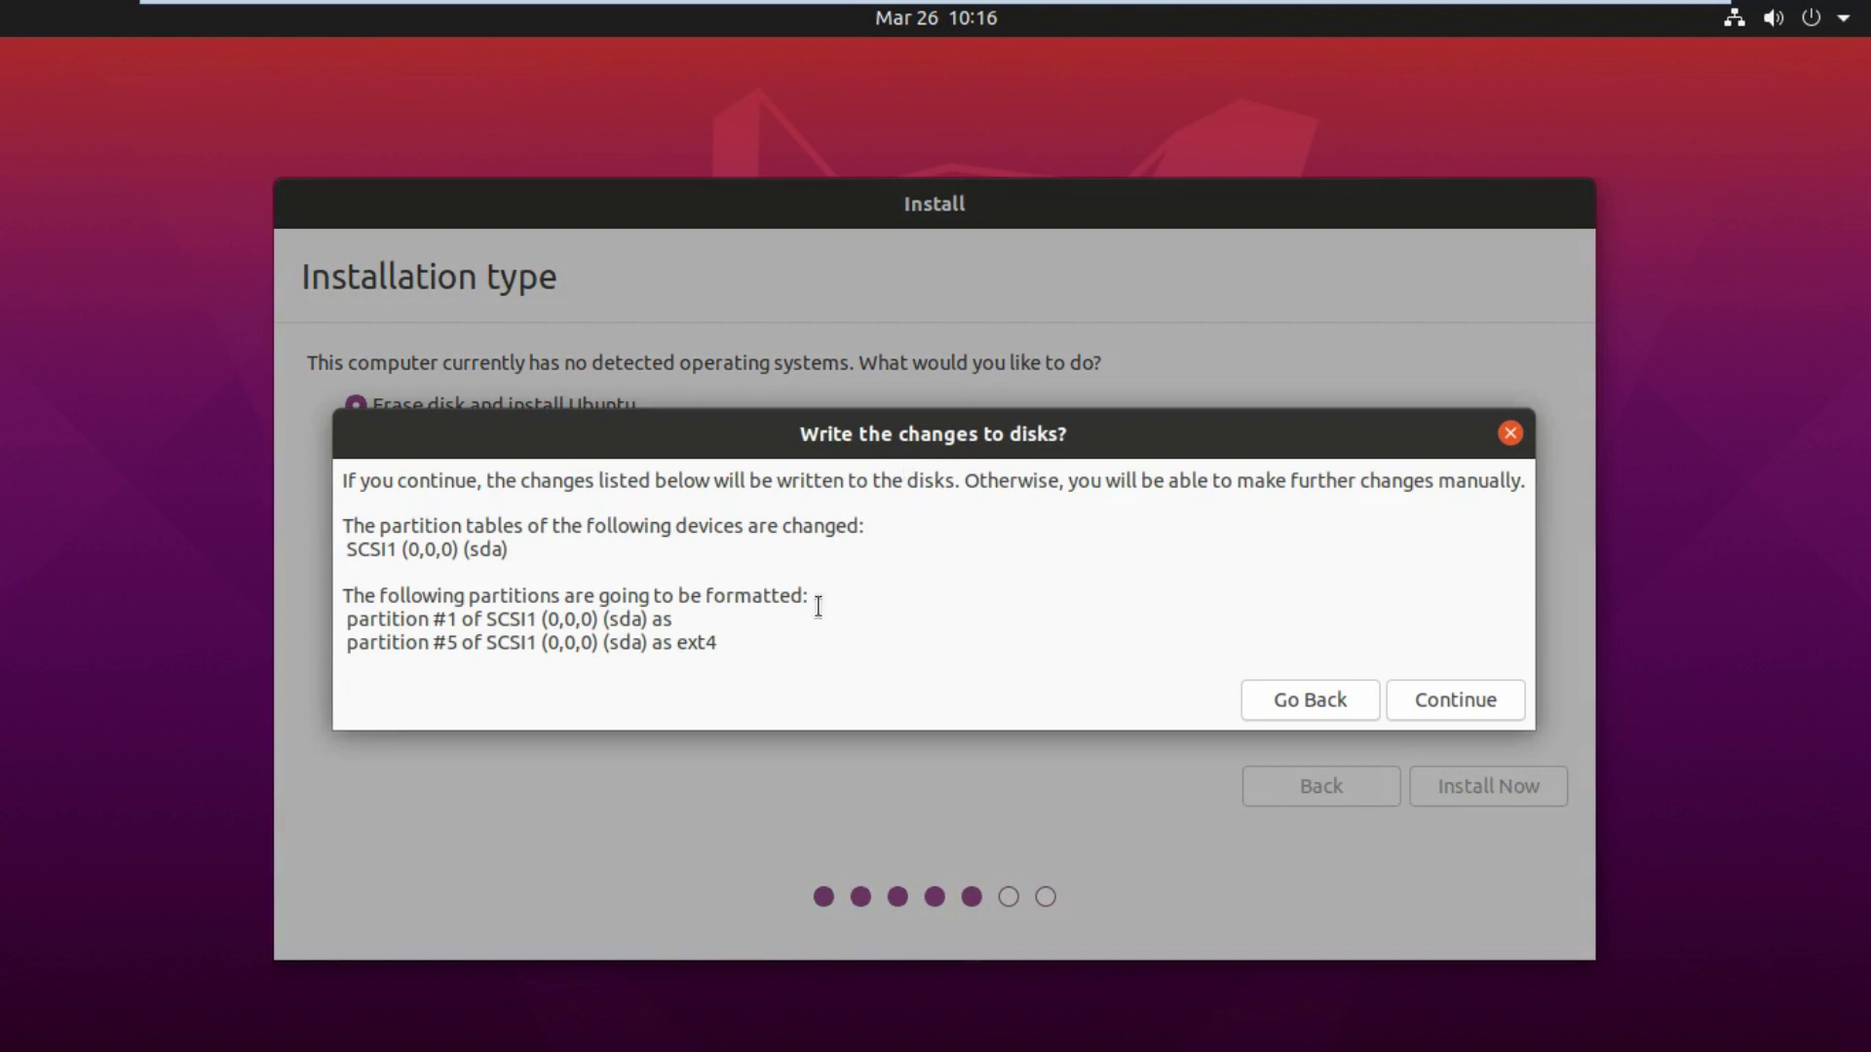
Step: Approve writing the partition changes to disk so the installer moves to the time-zone page
{"action": "left_click", "coordinate": [1456, 700]}
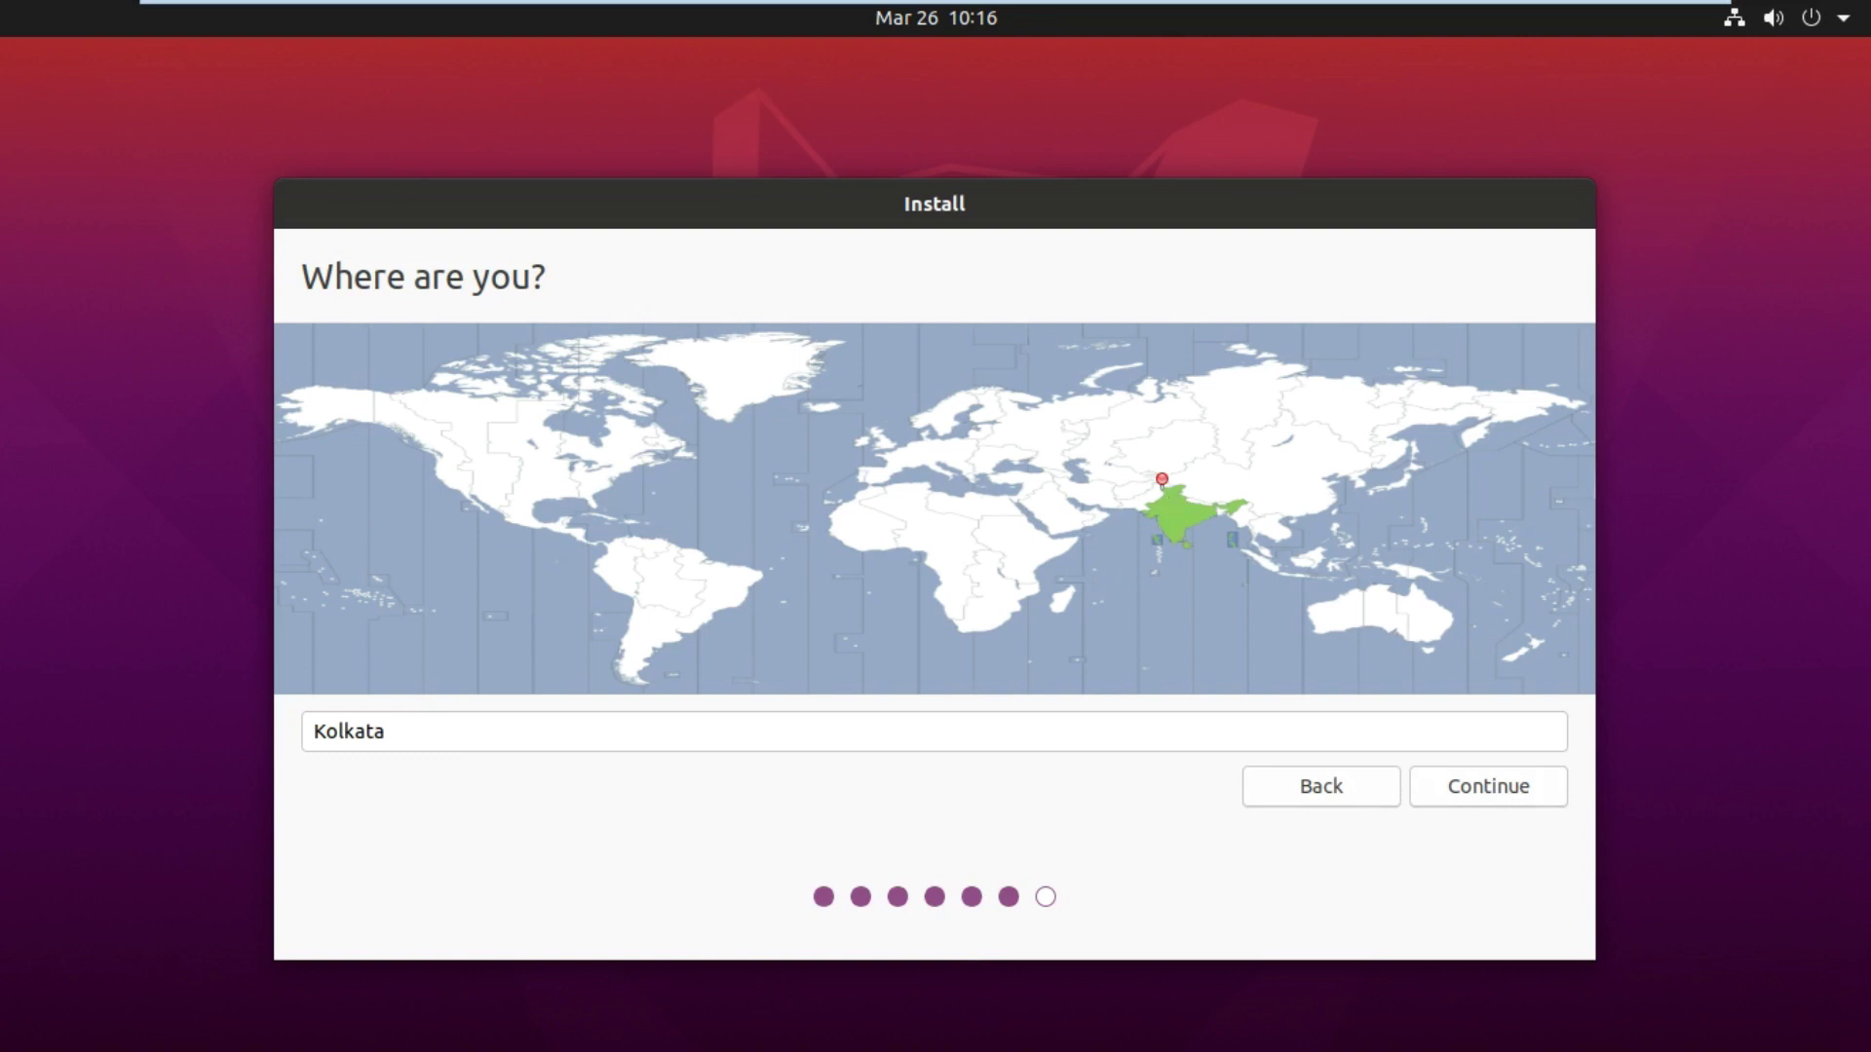
Step: Accept Kolkata as the time zone and continue to the account form
{"action": "left_click", "coordinate": [1489, 792]}
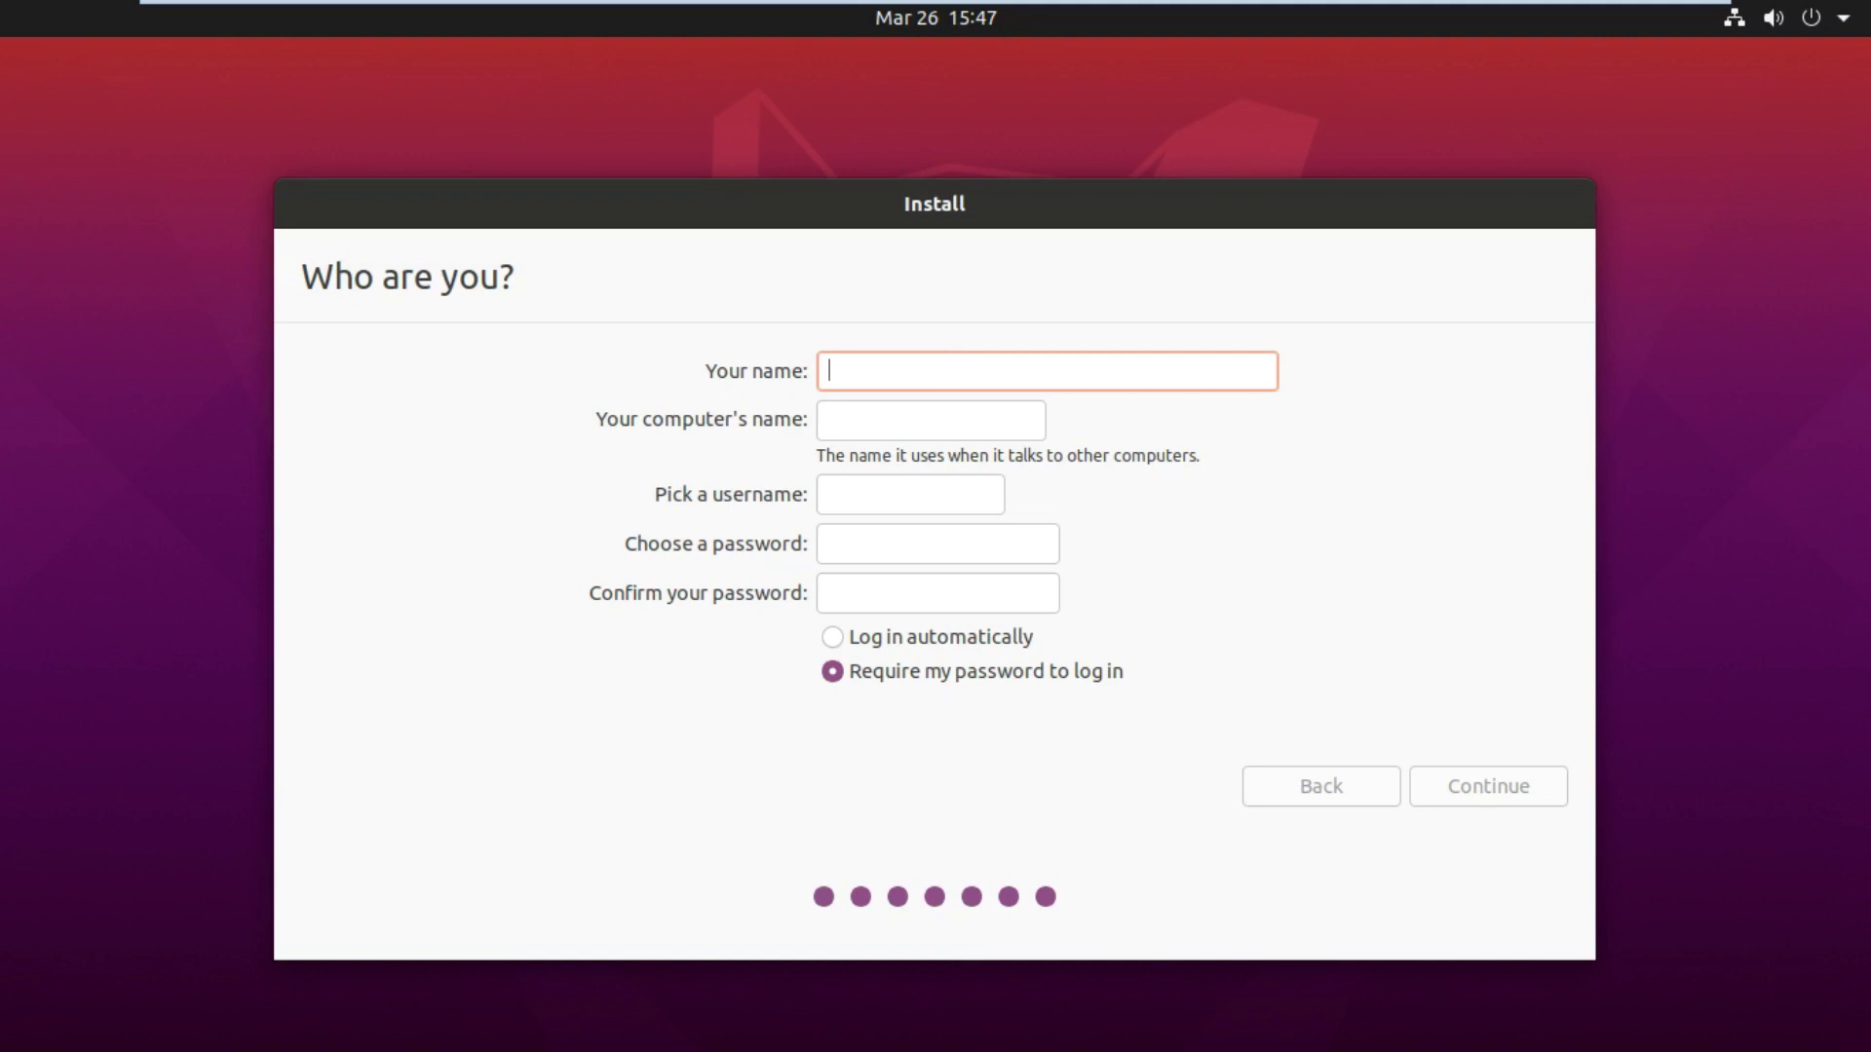
Step: Enter the user's name, set and confirm a password, and start copying Ubuntu's files
{"action": "type", "text": "mani"}
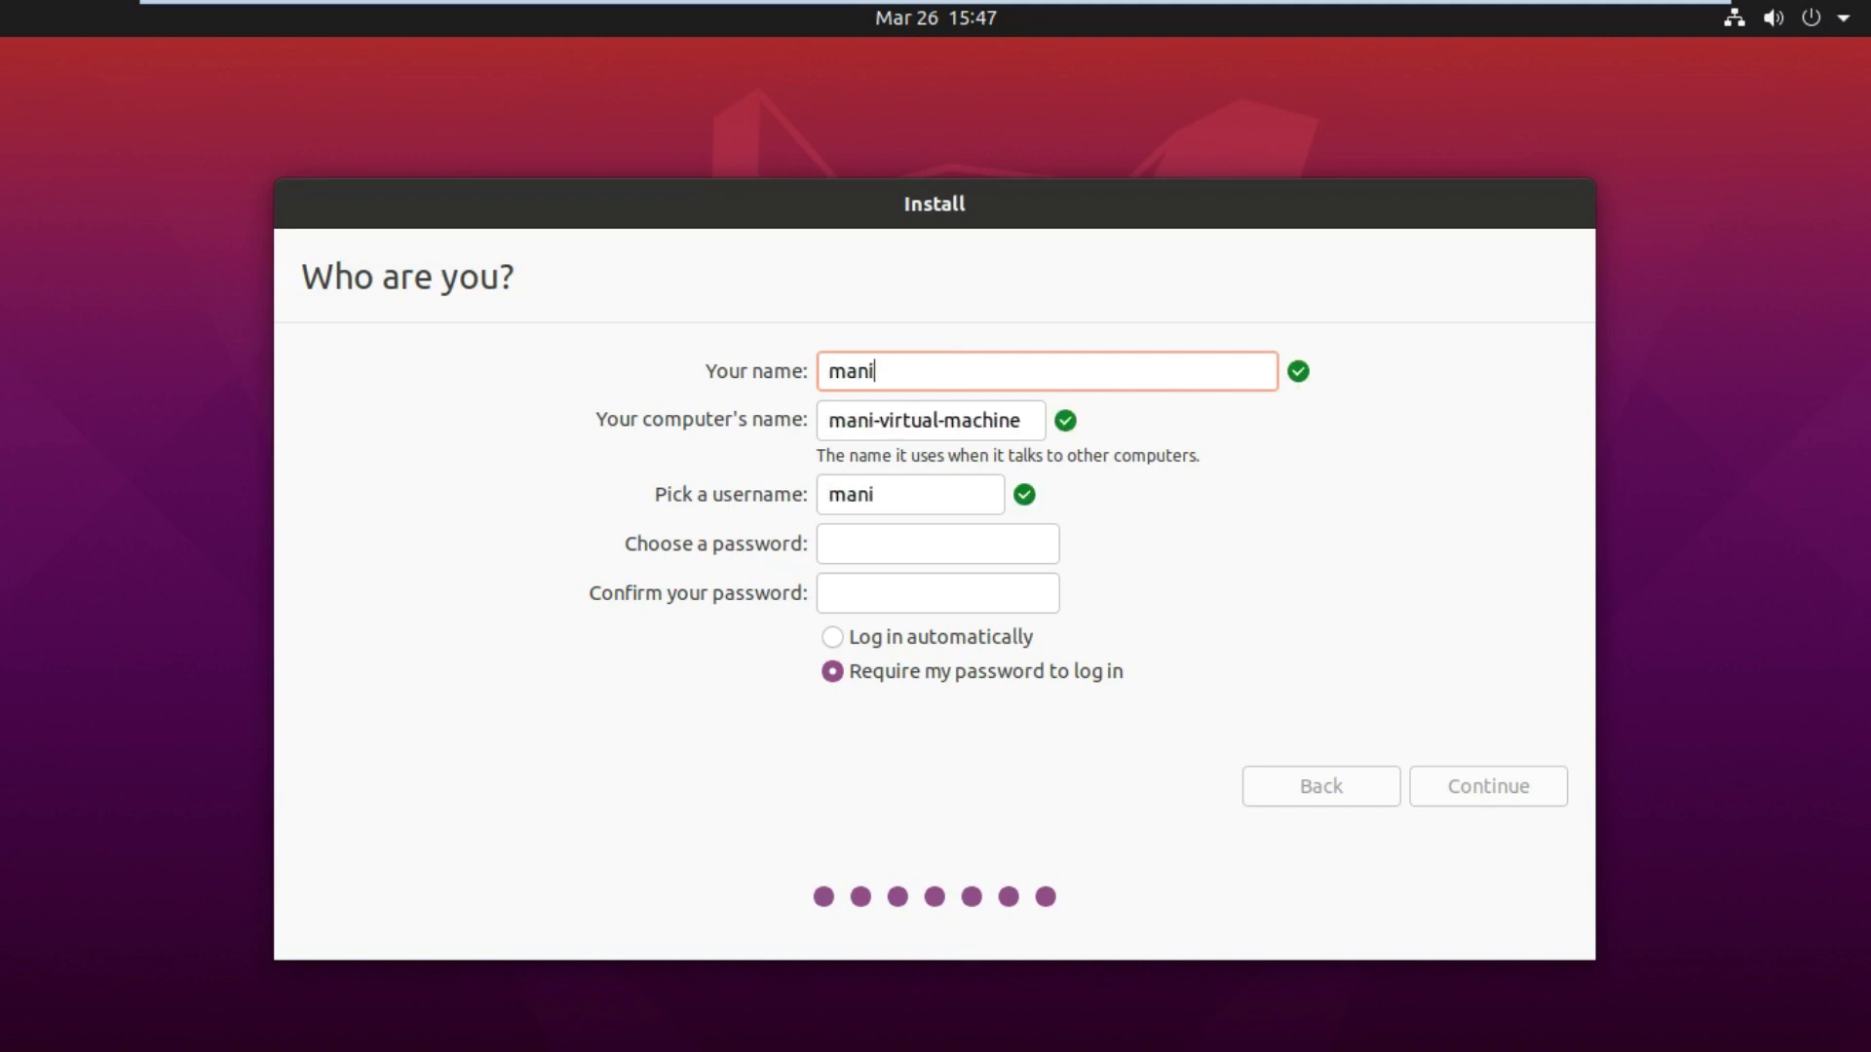
{"action": "key", "text": "BackSpace"}
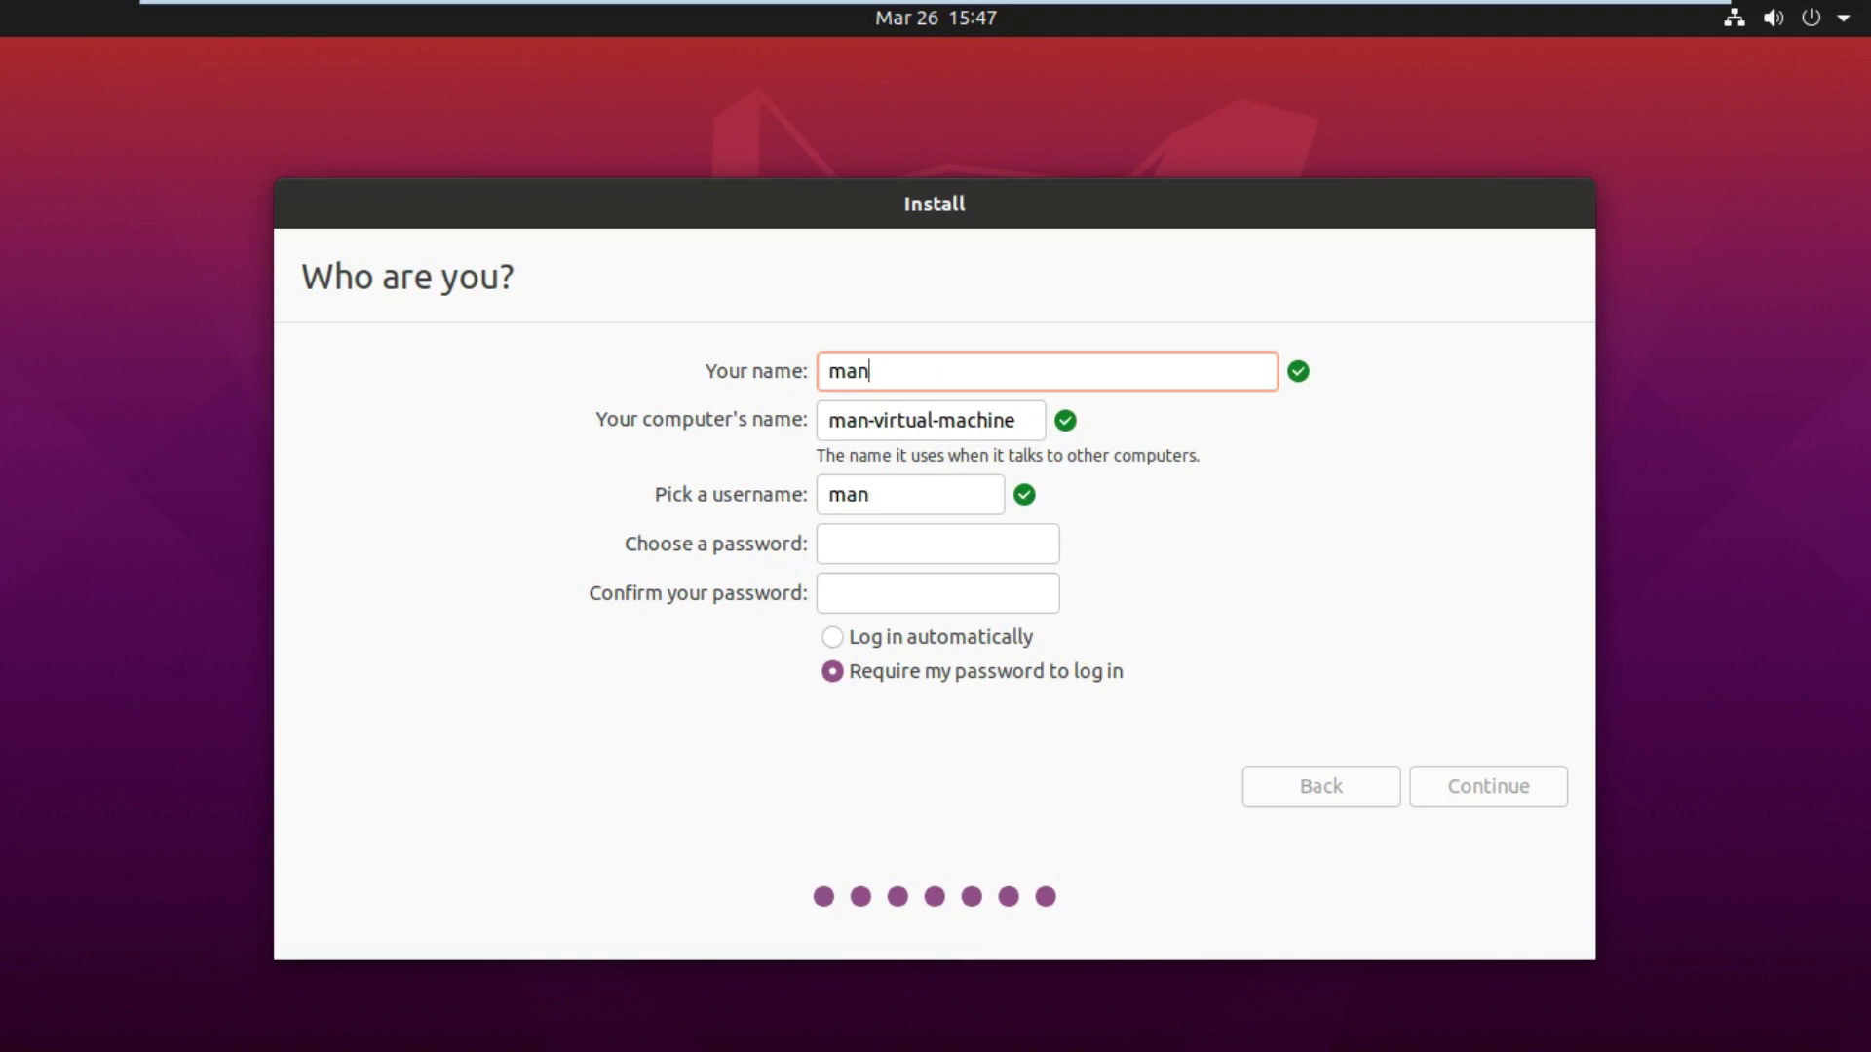
{"action": "key", "text": "BackSpace"}
{"action": "key", "text": "BackSpace"}
{"action": "key", "text": "BackSpace"}
{"action": "type", "text": "ishan"}
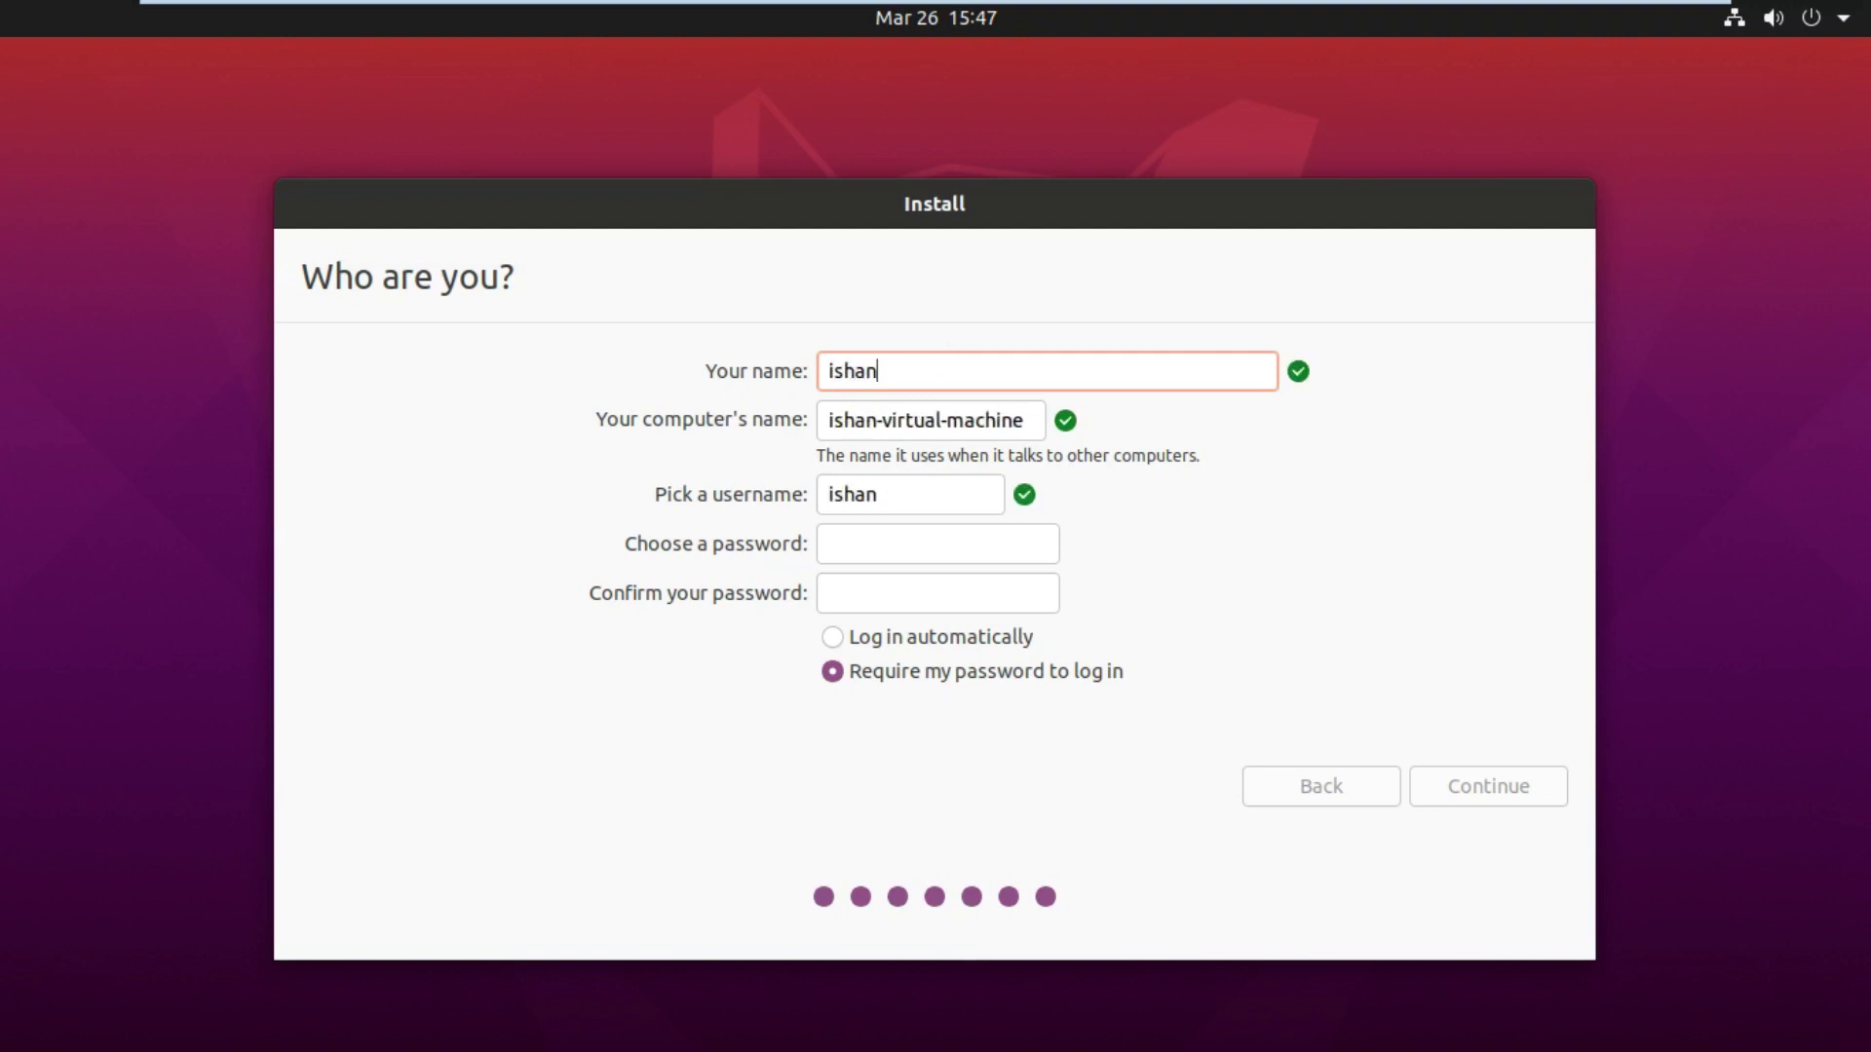
{"action": "left_click", "coordinate": [882, 540]}
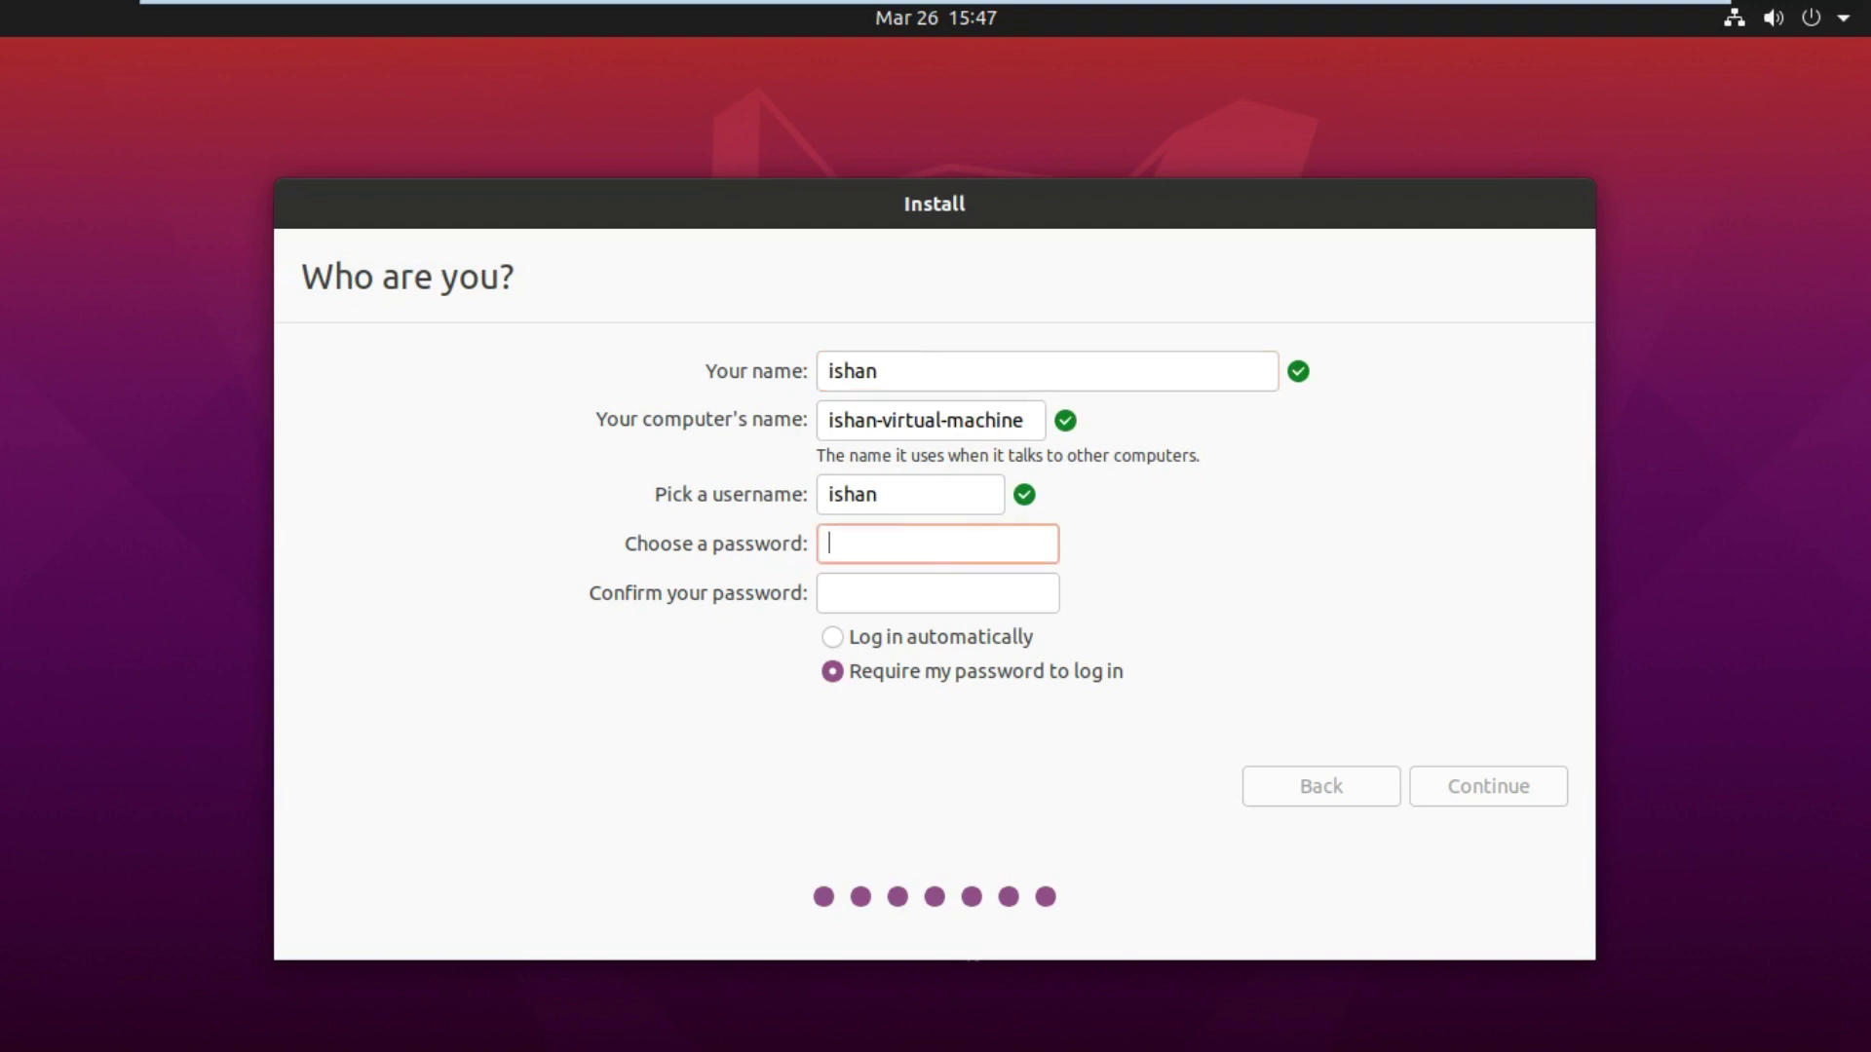
{"action": "type", "text": "123"}
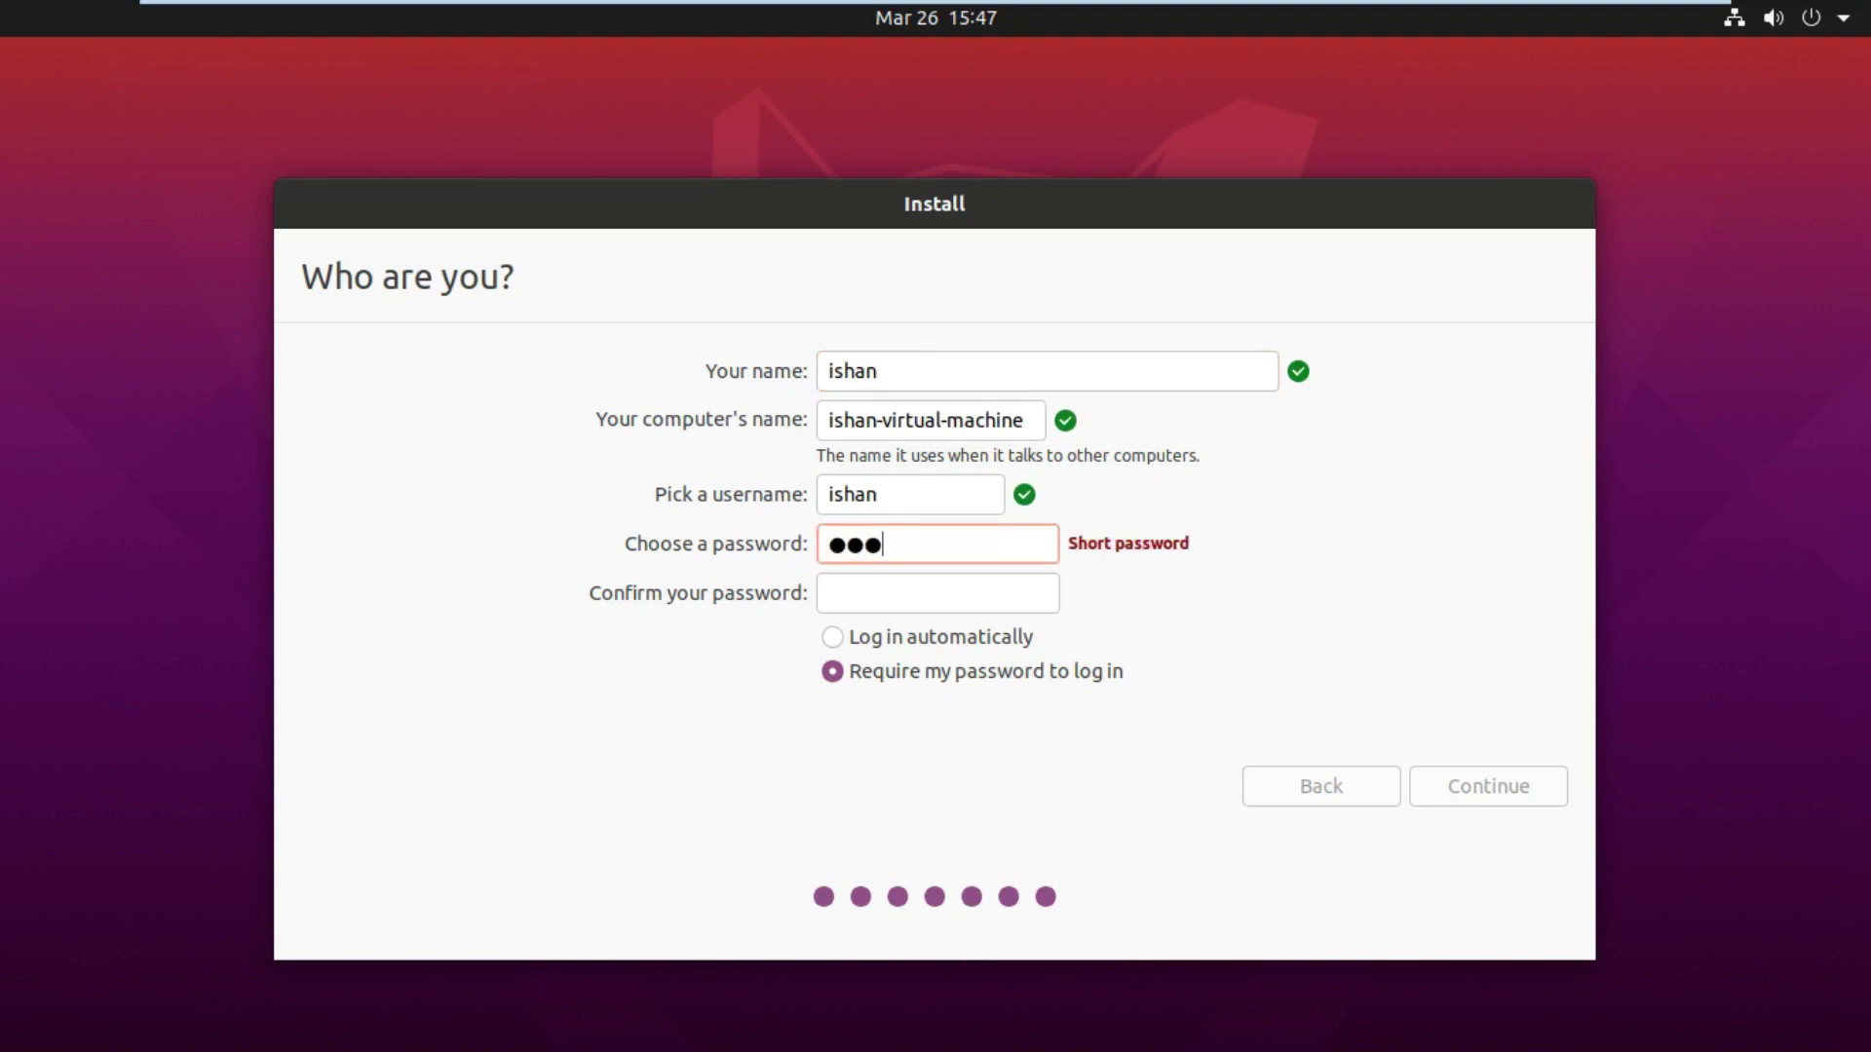
{"action": "left_click", "coordinate": [864, 590]}
{"action": "type", "text": "123"}
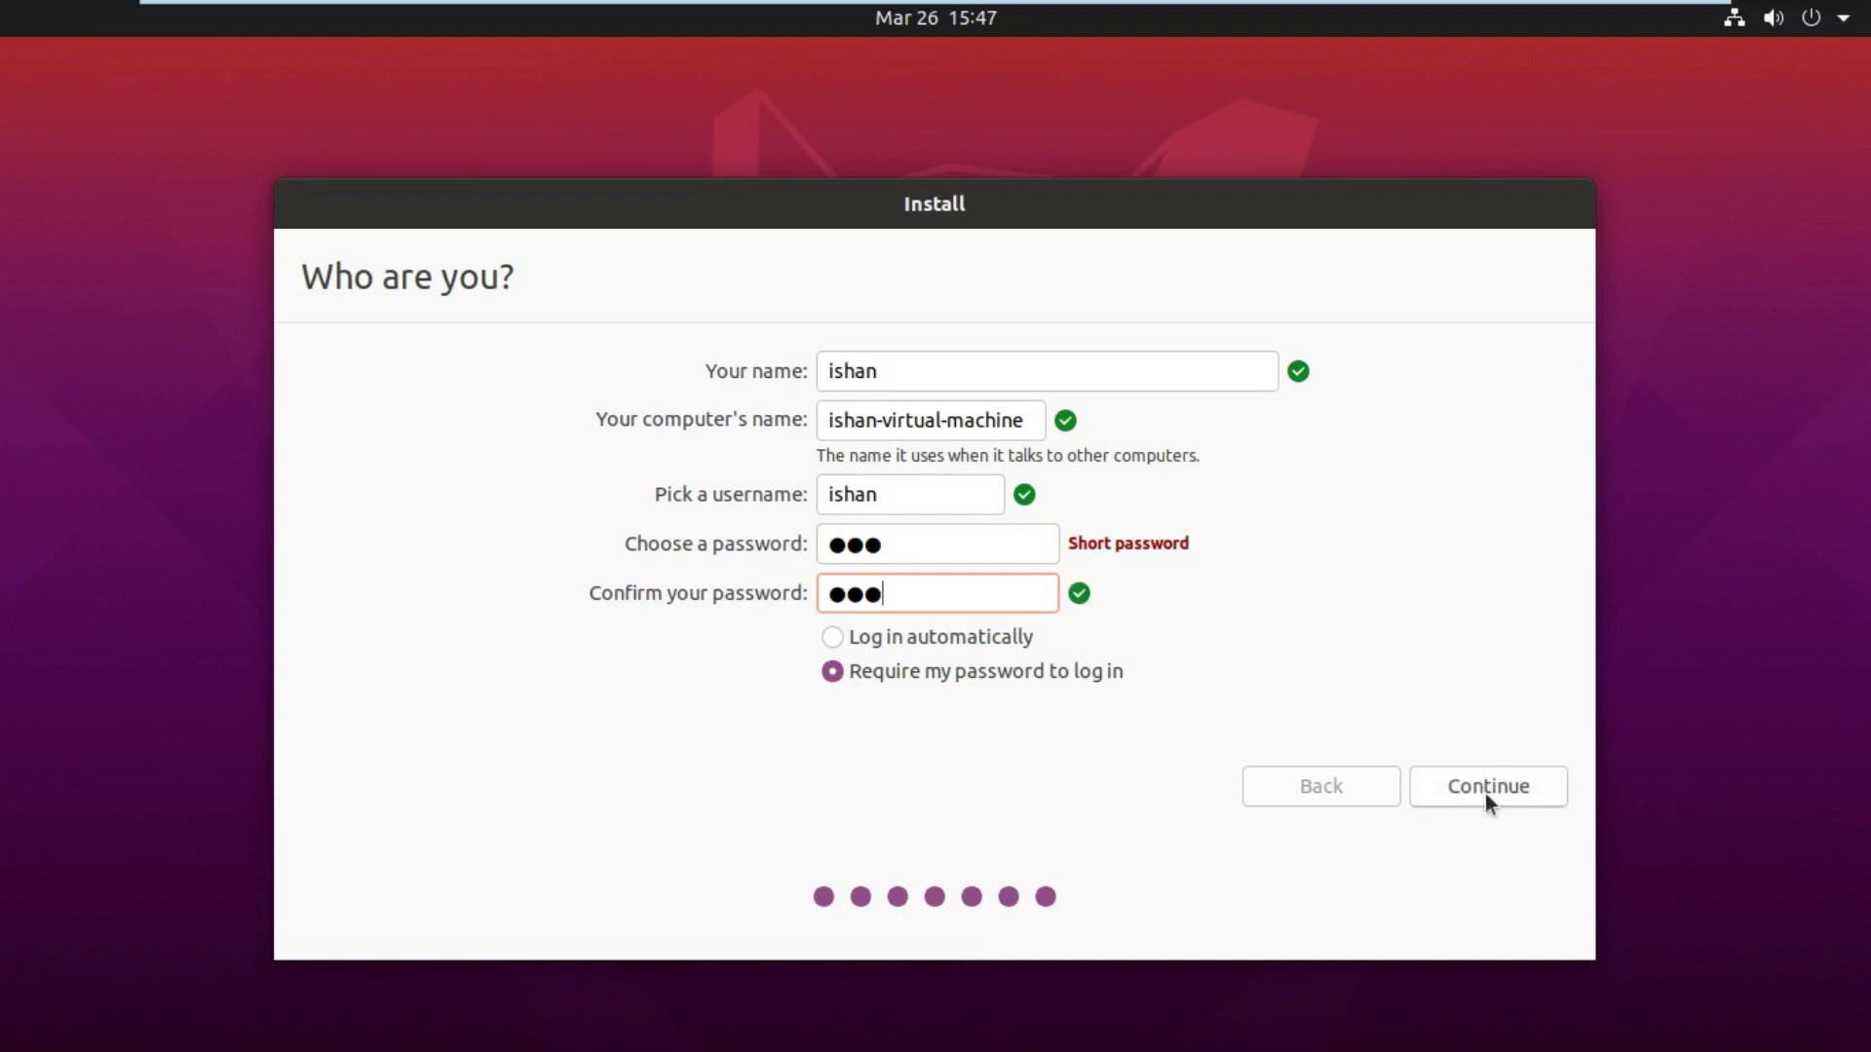
{"action": "left_click", "coordinate": [1483, 792]}
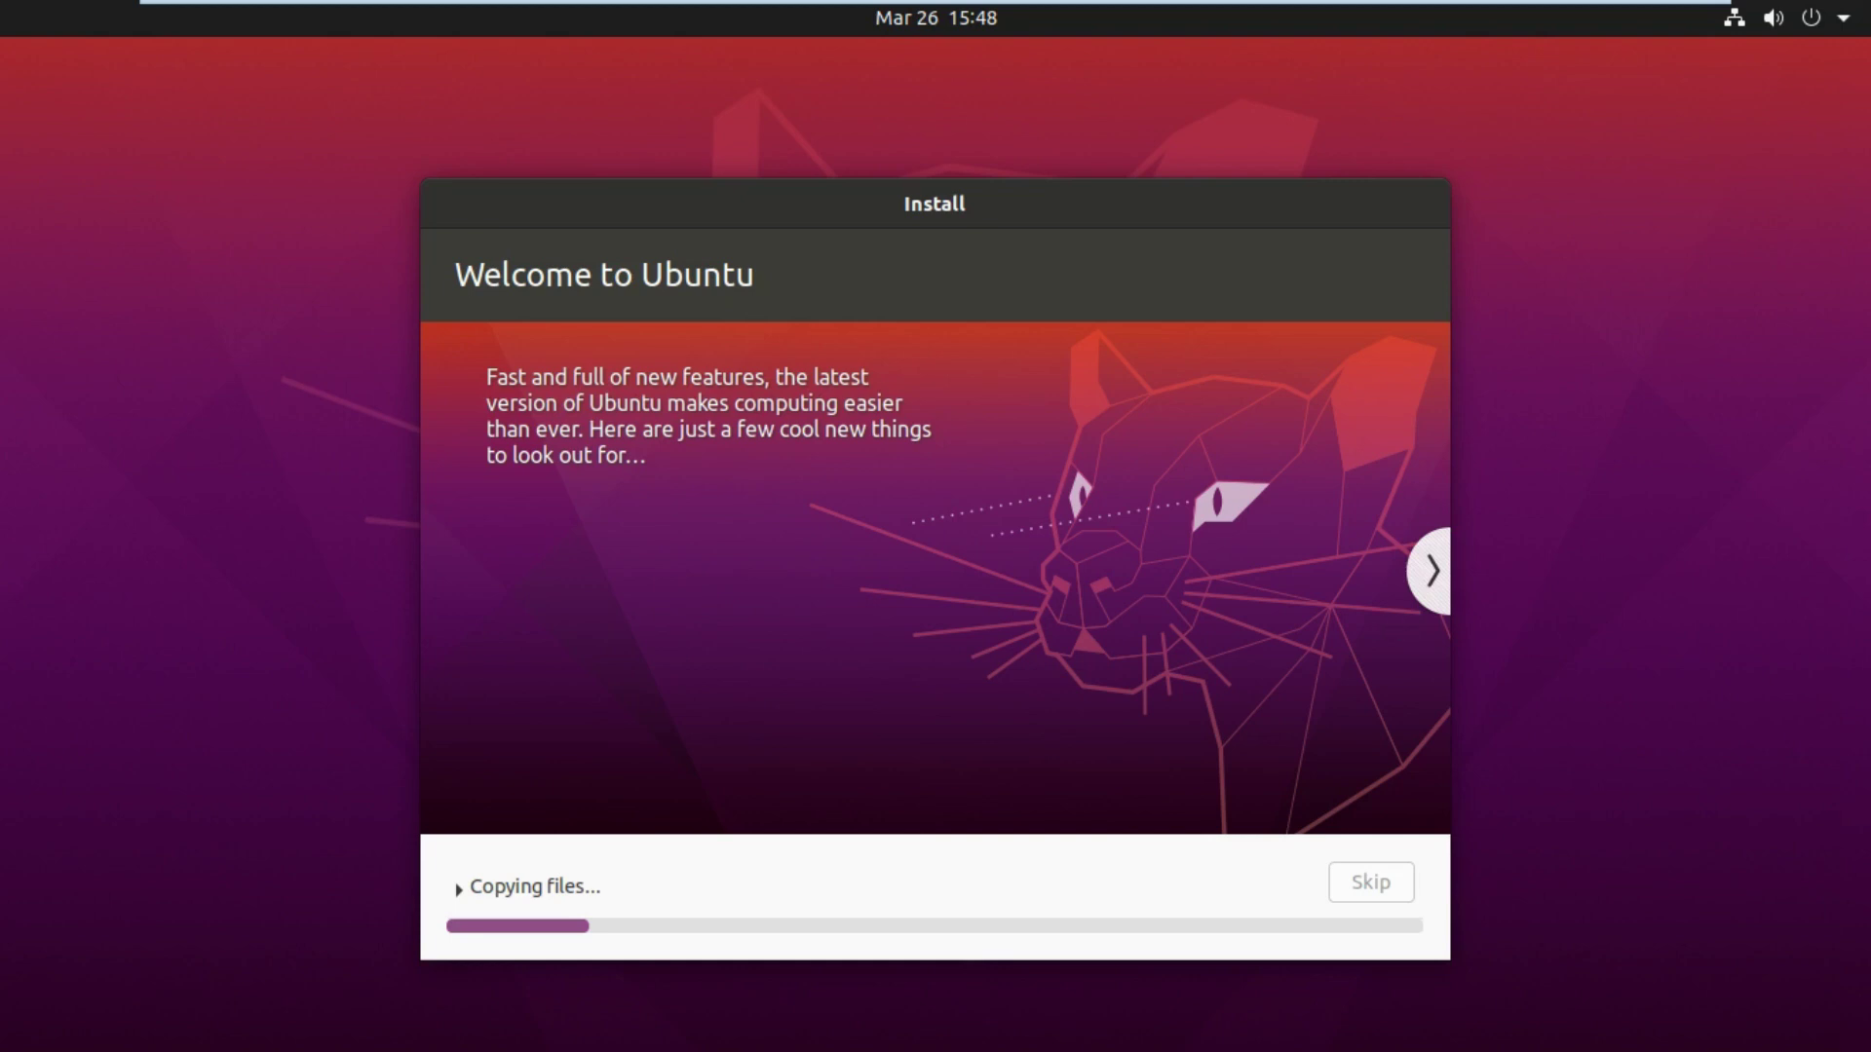
Step: Leave full screen while the installation finishes, then return the VM to full screen
{"action": "mouse_move", "coordinate": [1164, 10]}
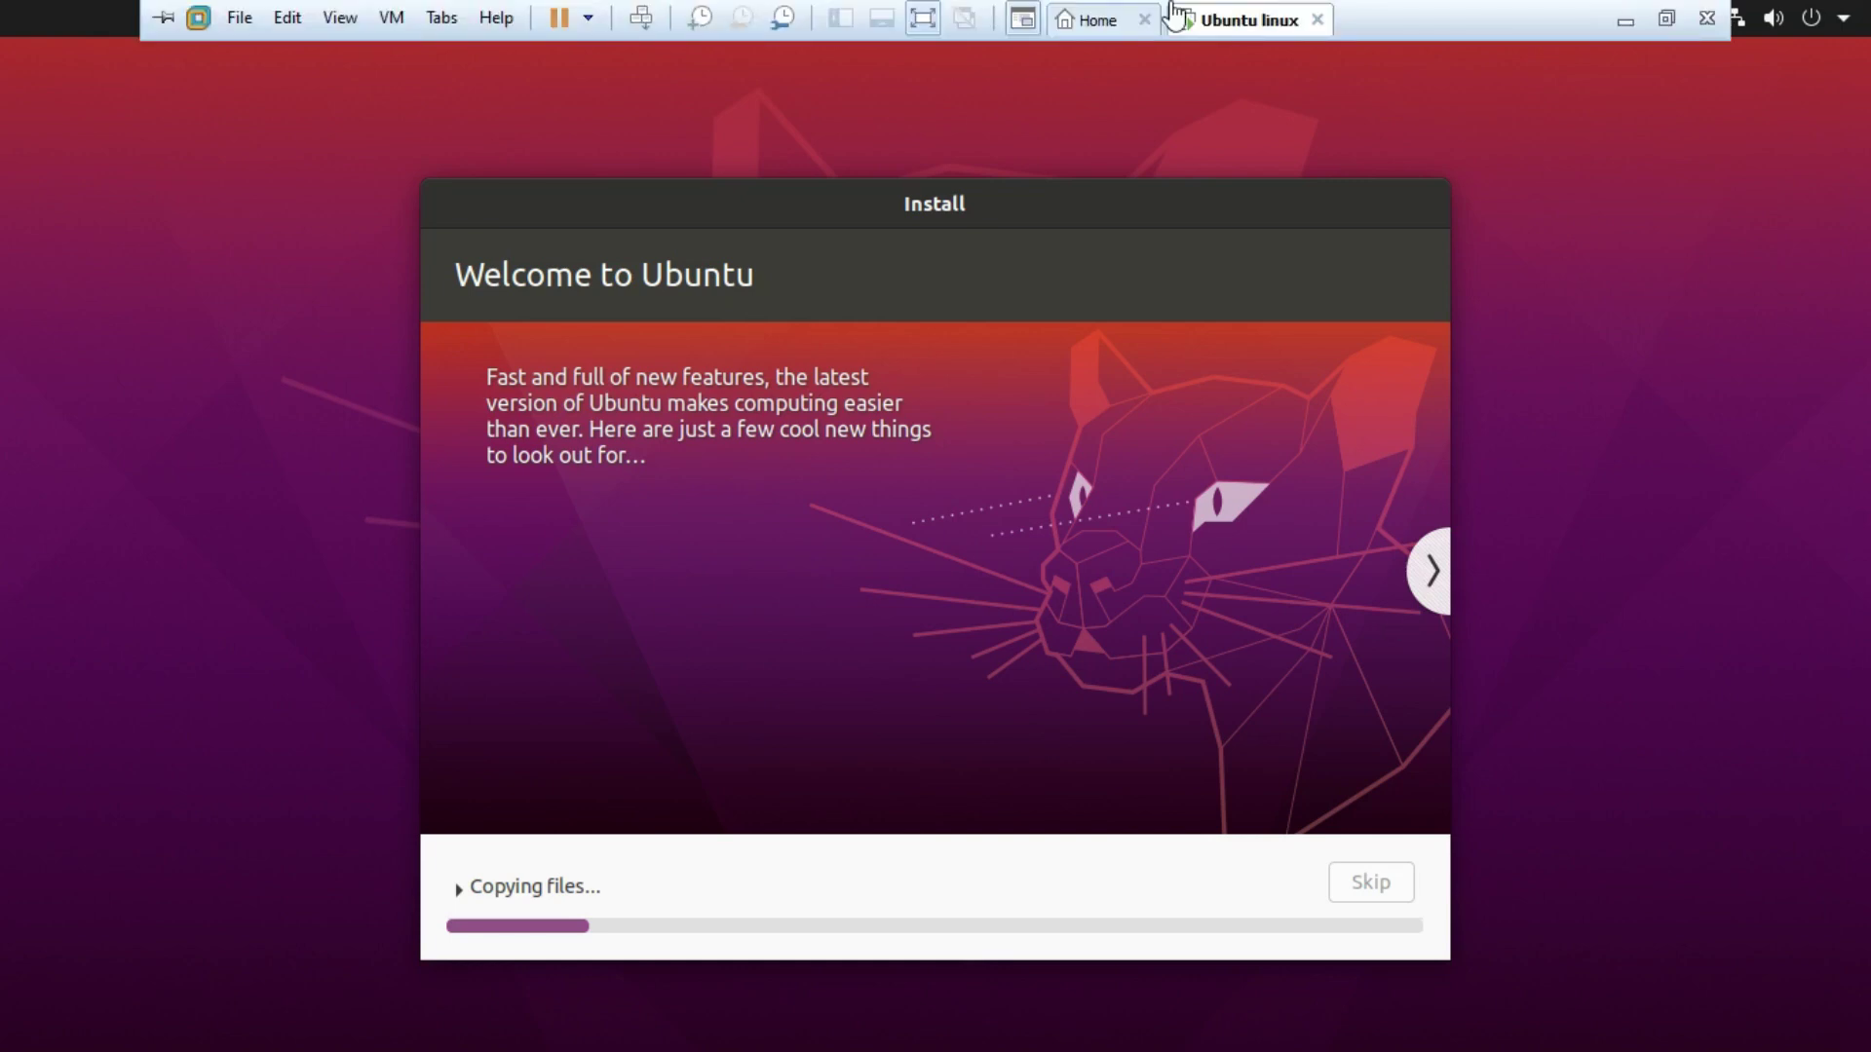
{"action": "left_click", "coordinate": [919, 28]}
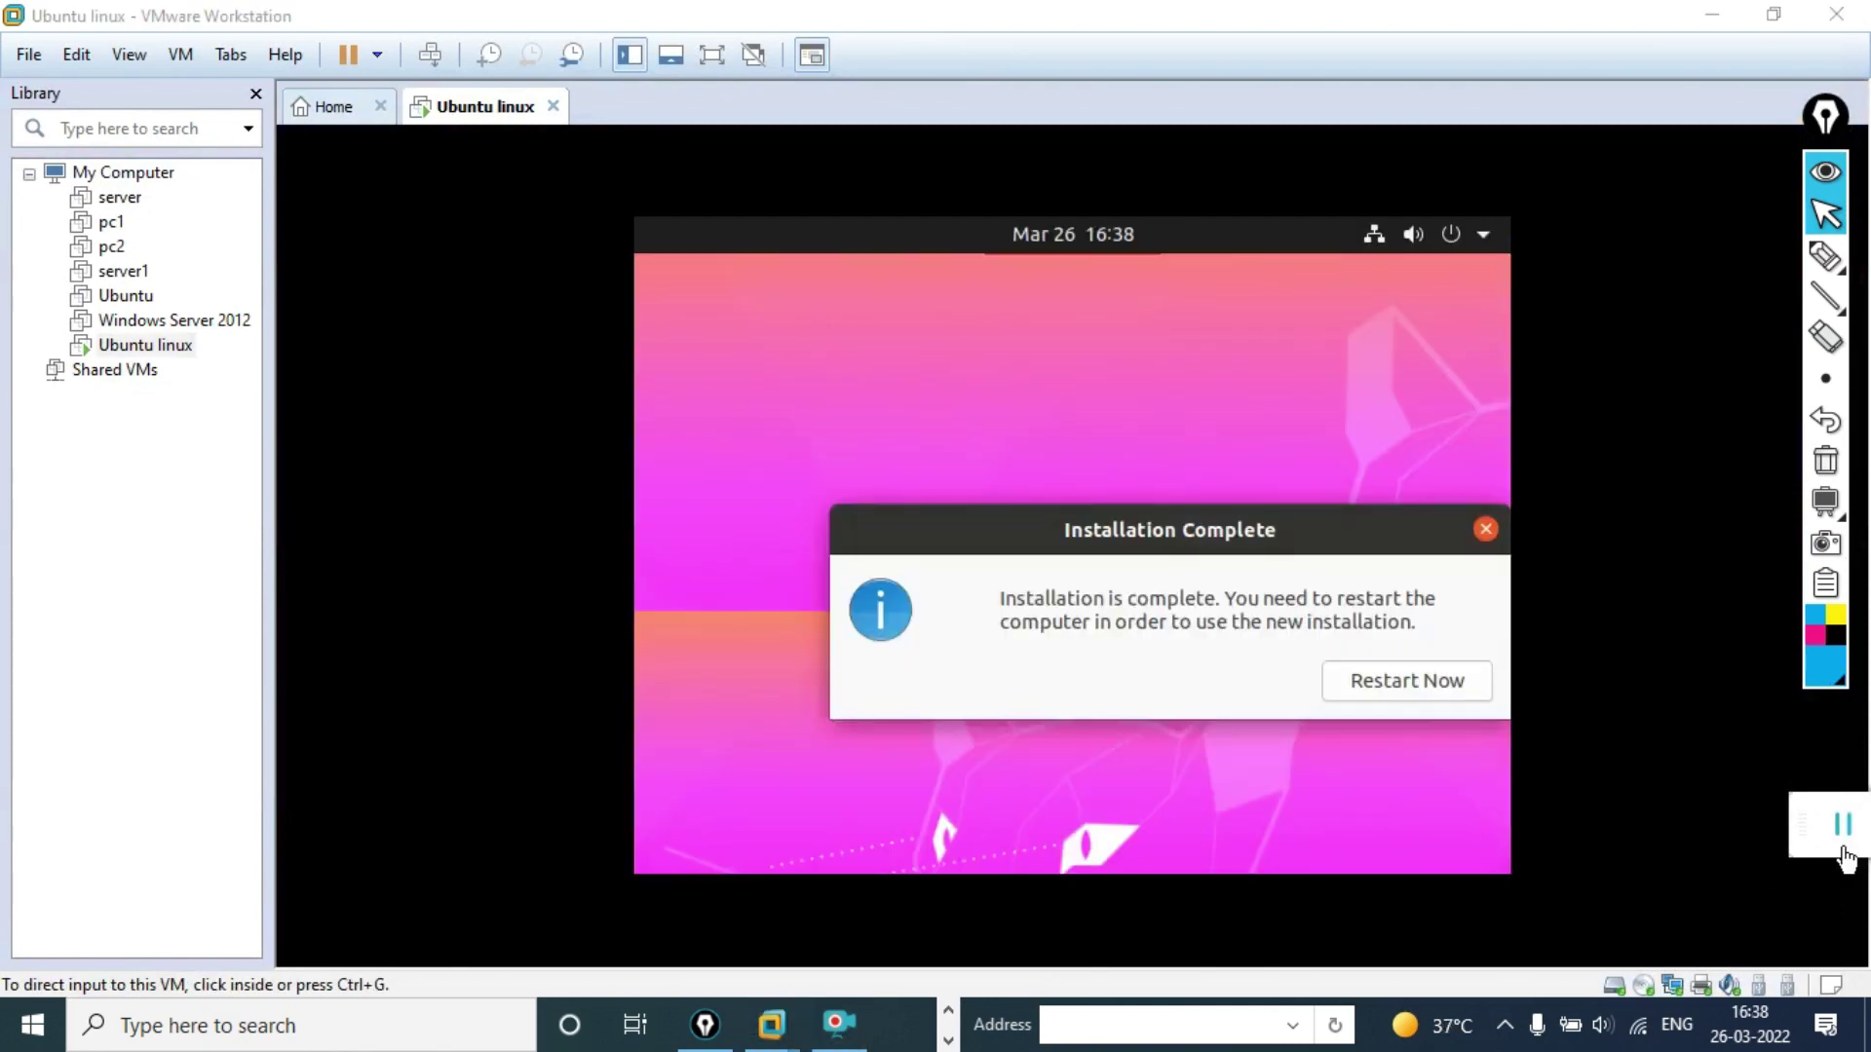
{"action": "left_click", "coordinate": [707, 57]}
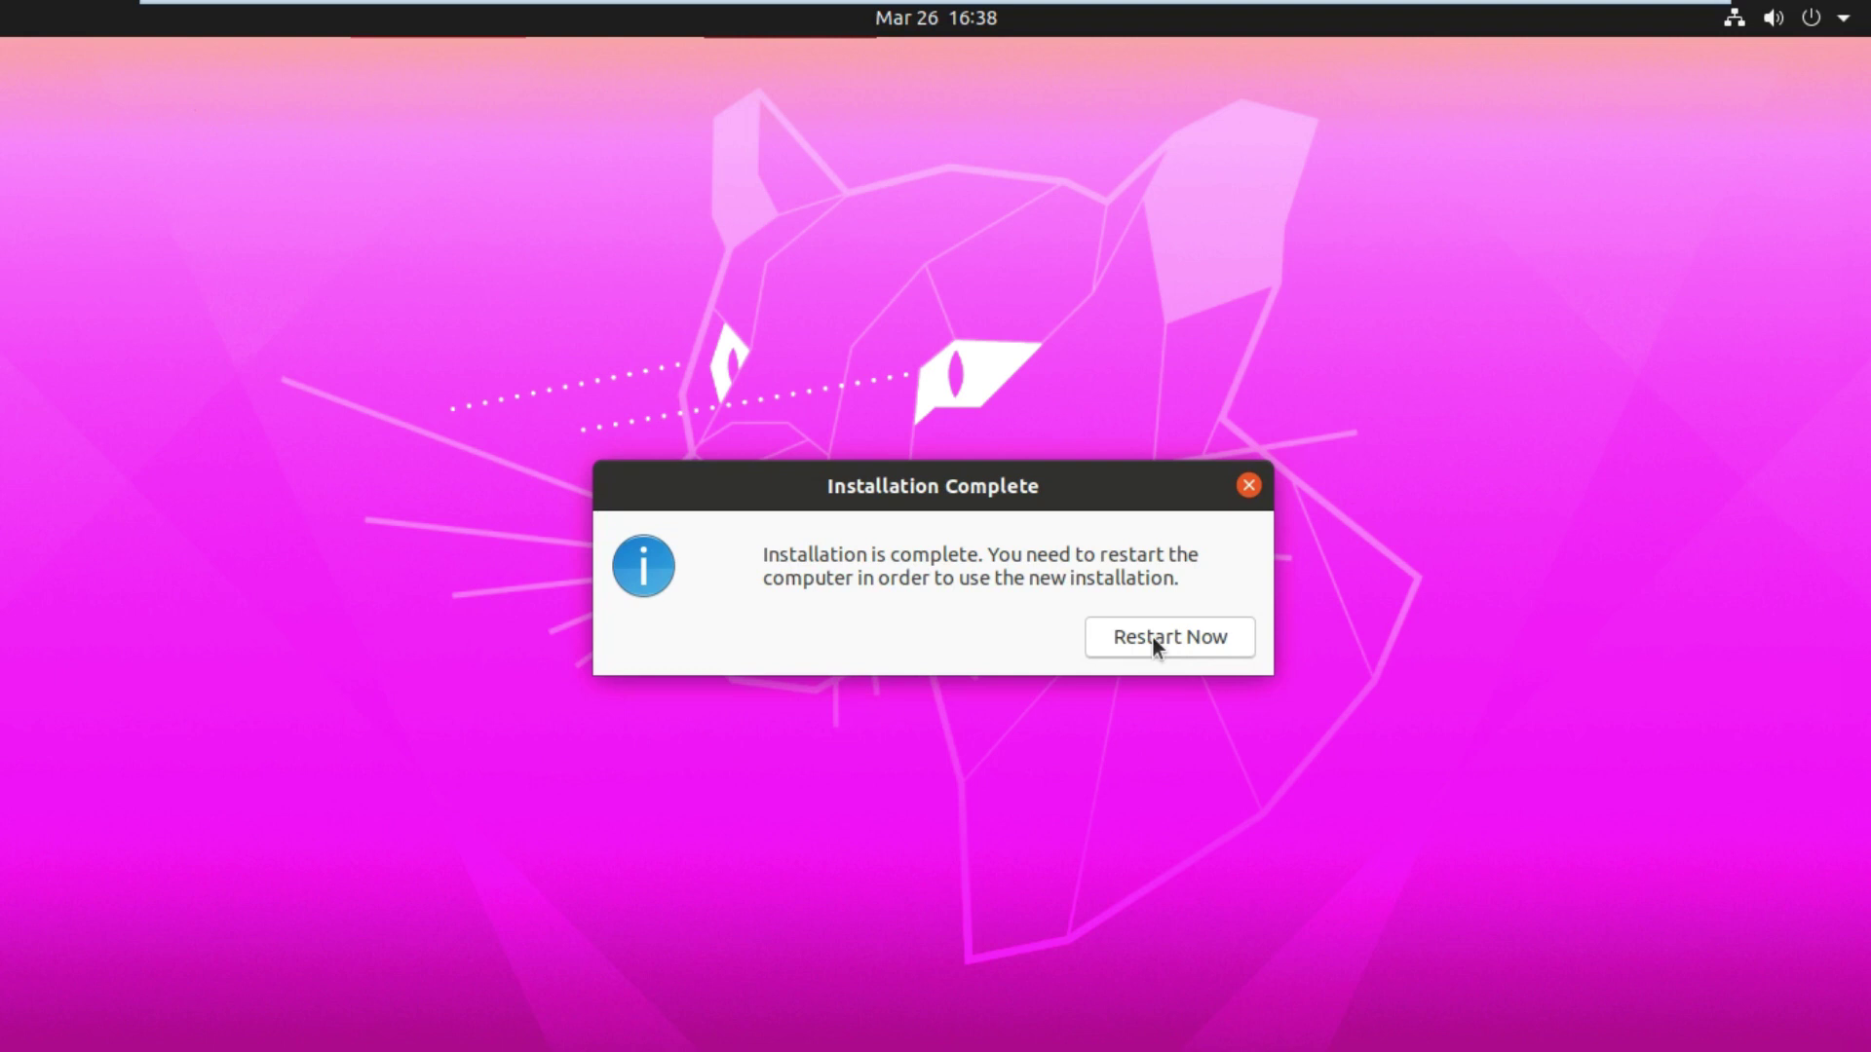
Step: Restart the VM from the Installation Complete dialog into the new Ubuntu installation
{"action": "left_click", "coordinate": [1152, 636]}
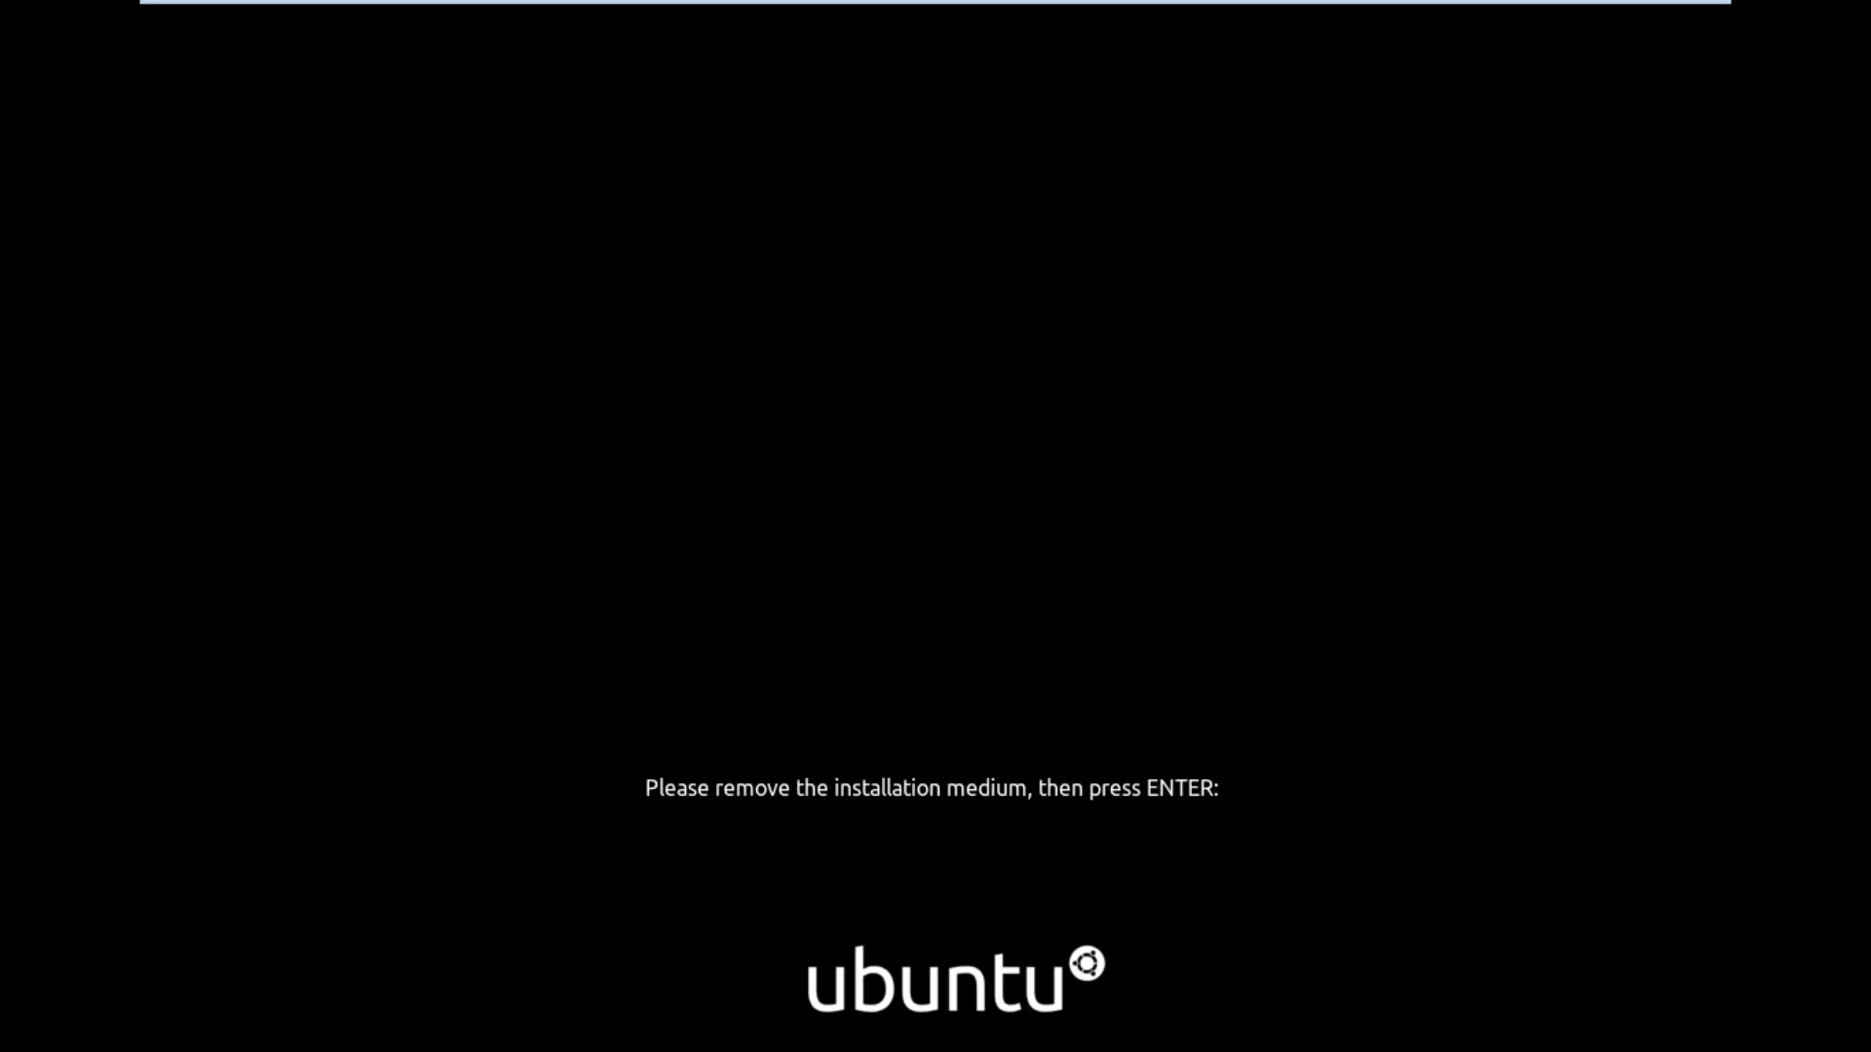
Step: Continue the reboot past the medium prompt, fit the guest display, and return to windowed view
{"action": "key", "text": "Return"}
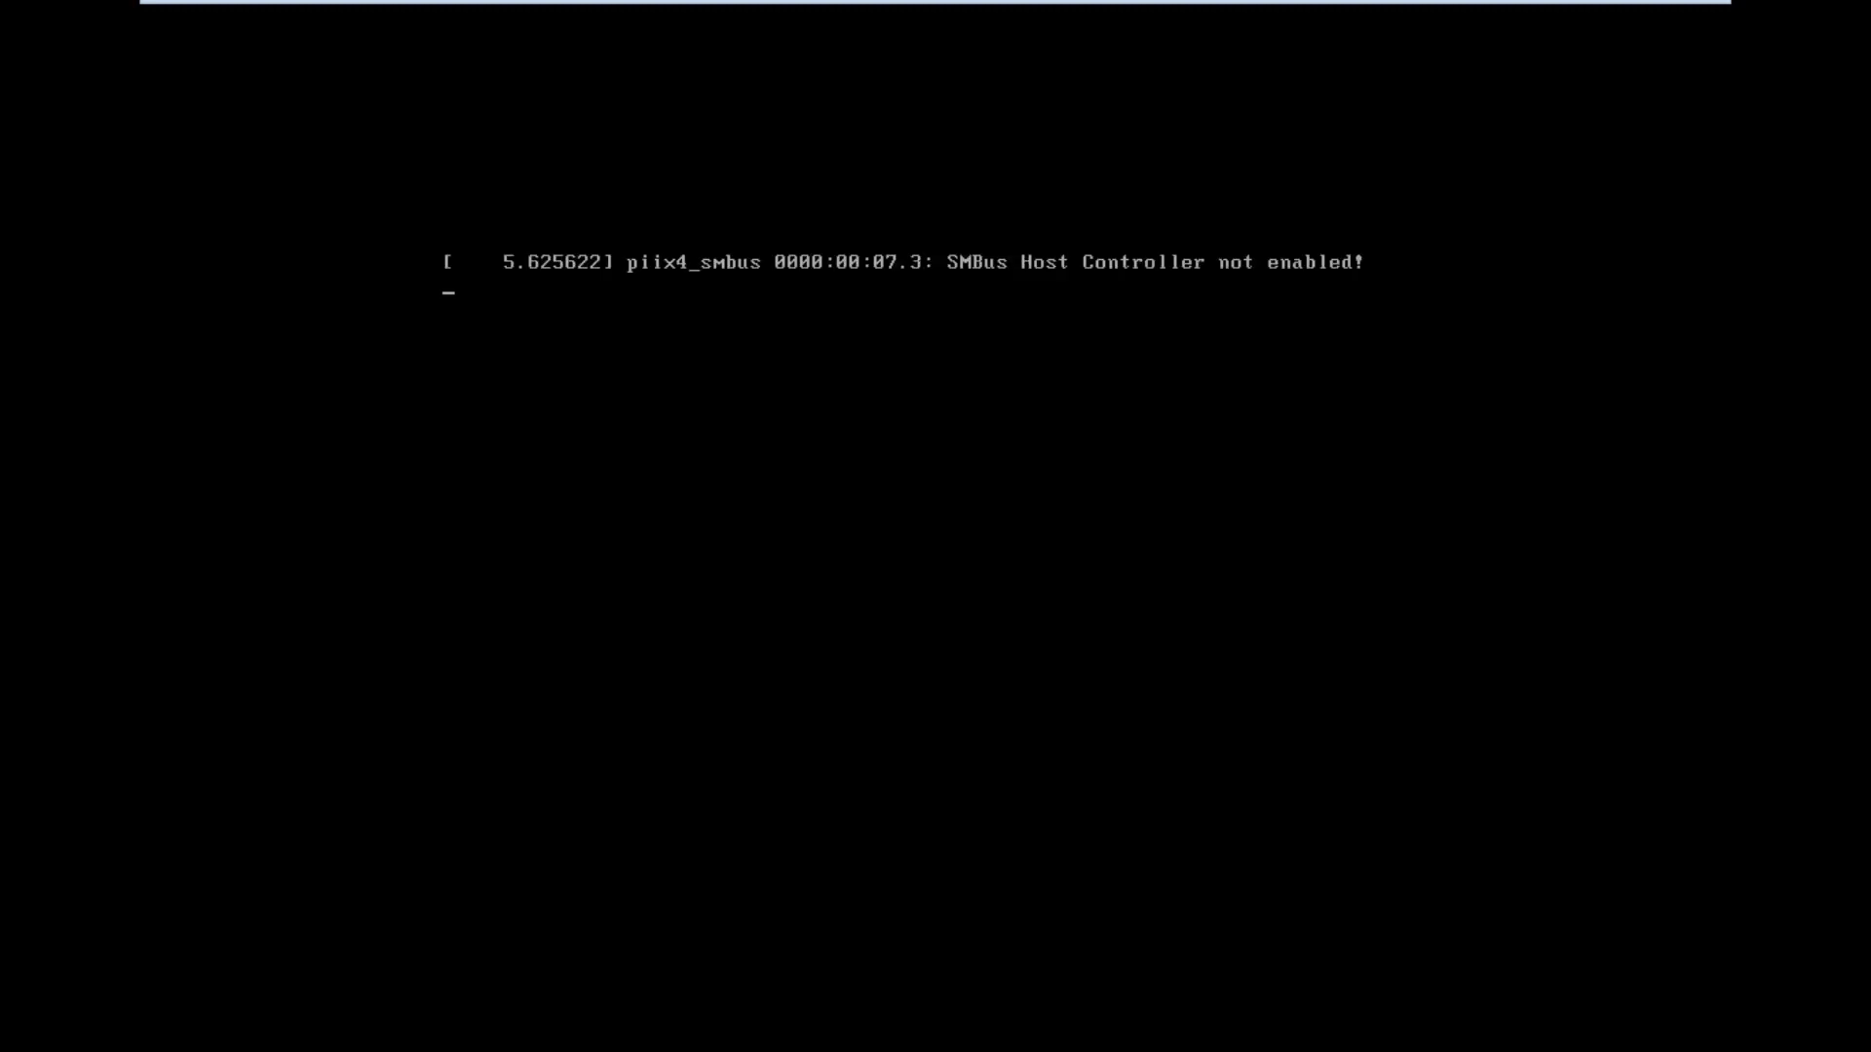
{"action": "mouse_move", "coordinate": [1419, 8]}
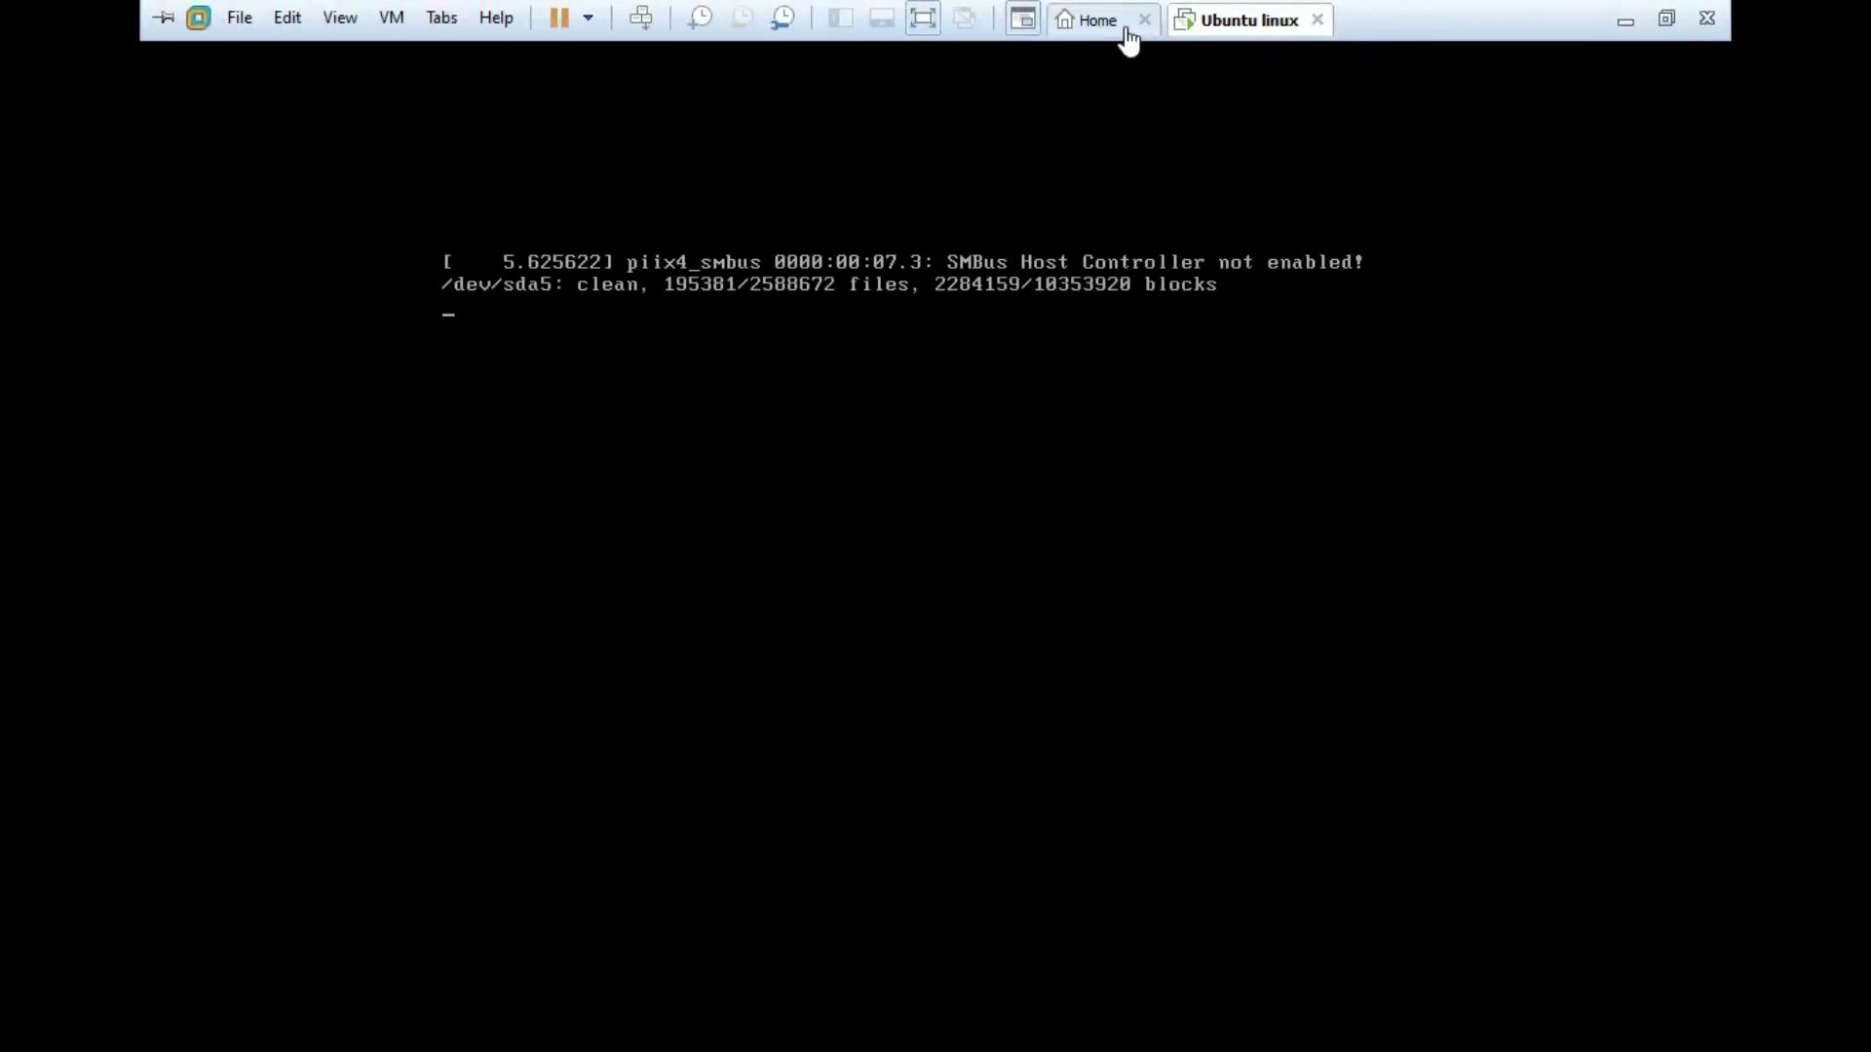
{"action": "left_click", "coordinate": [921, 19]}
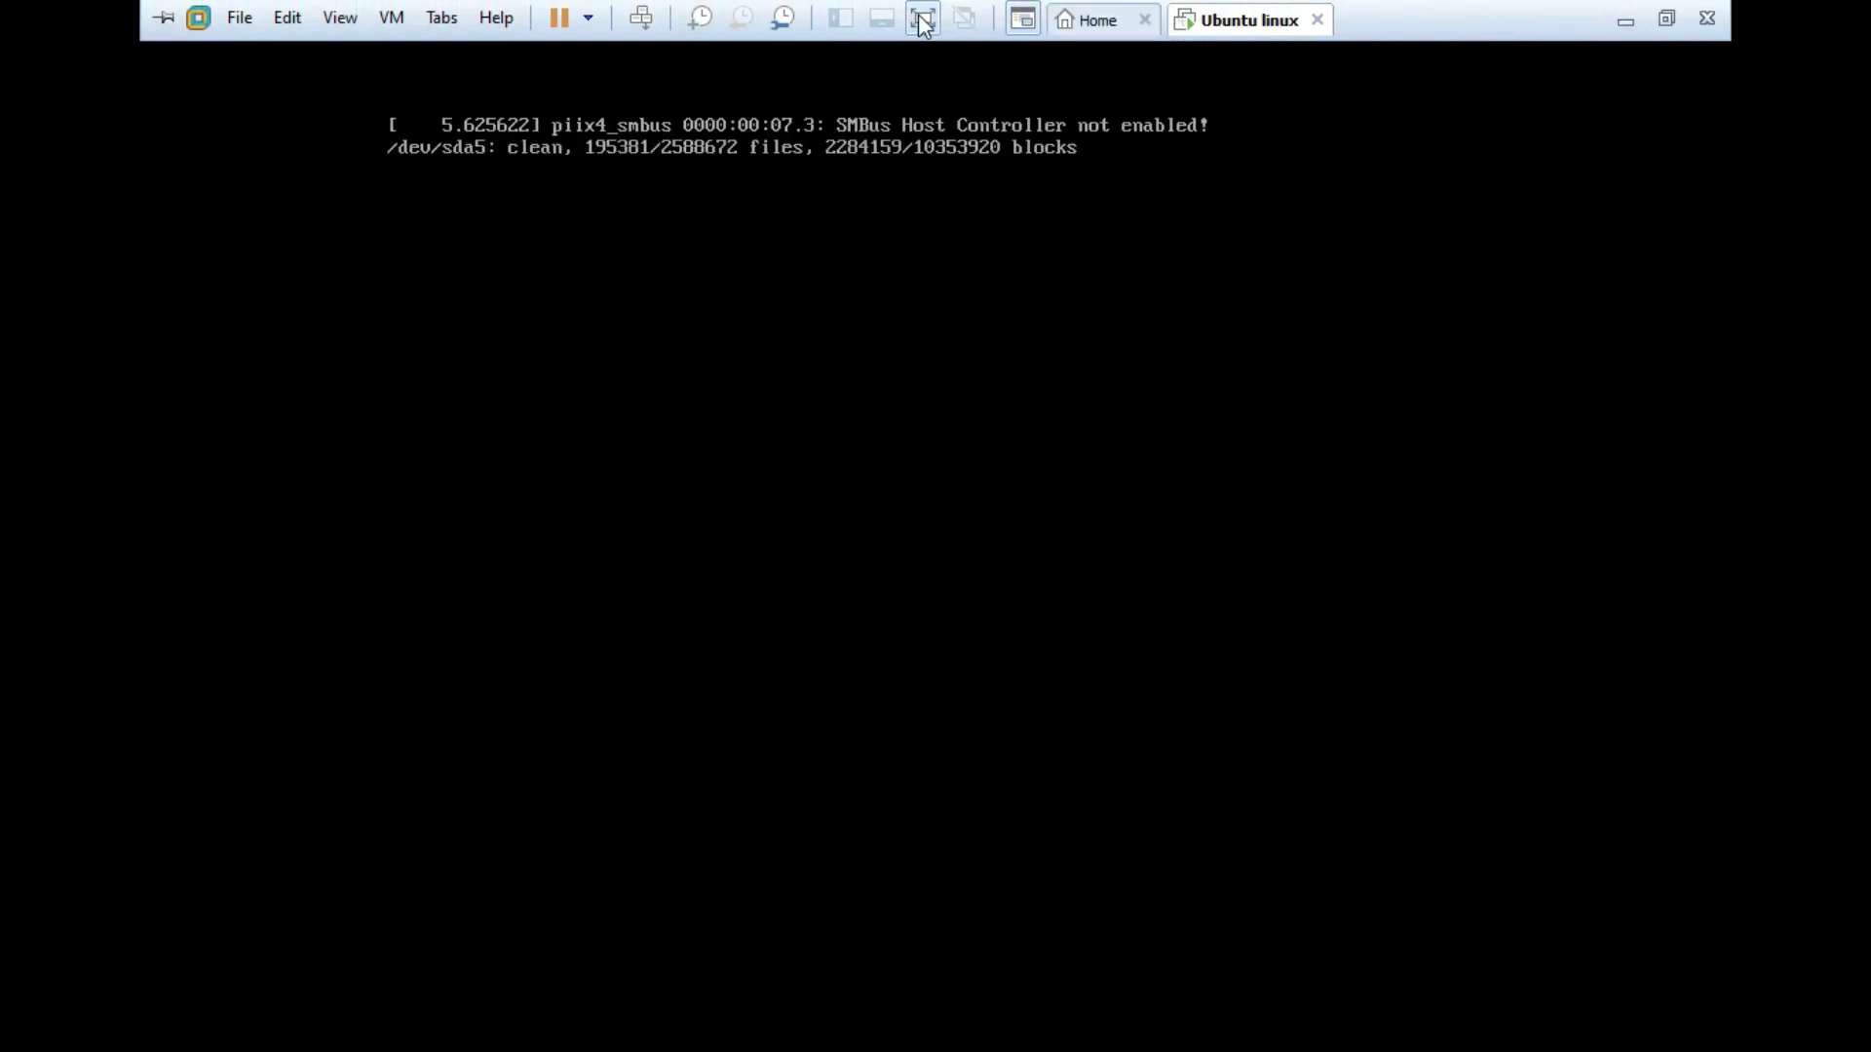
{"action": "left_click", "coordinate": [921, 19]}
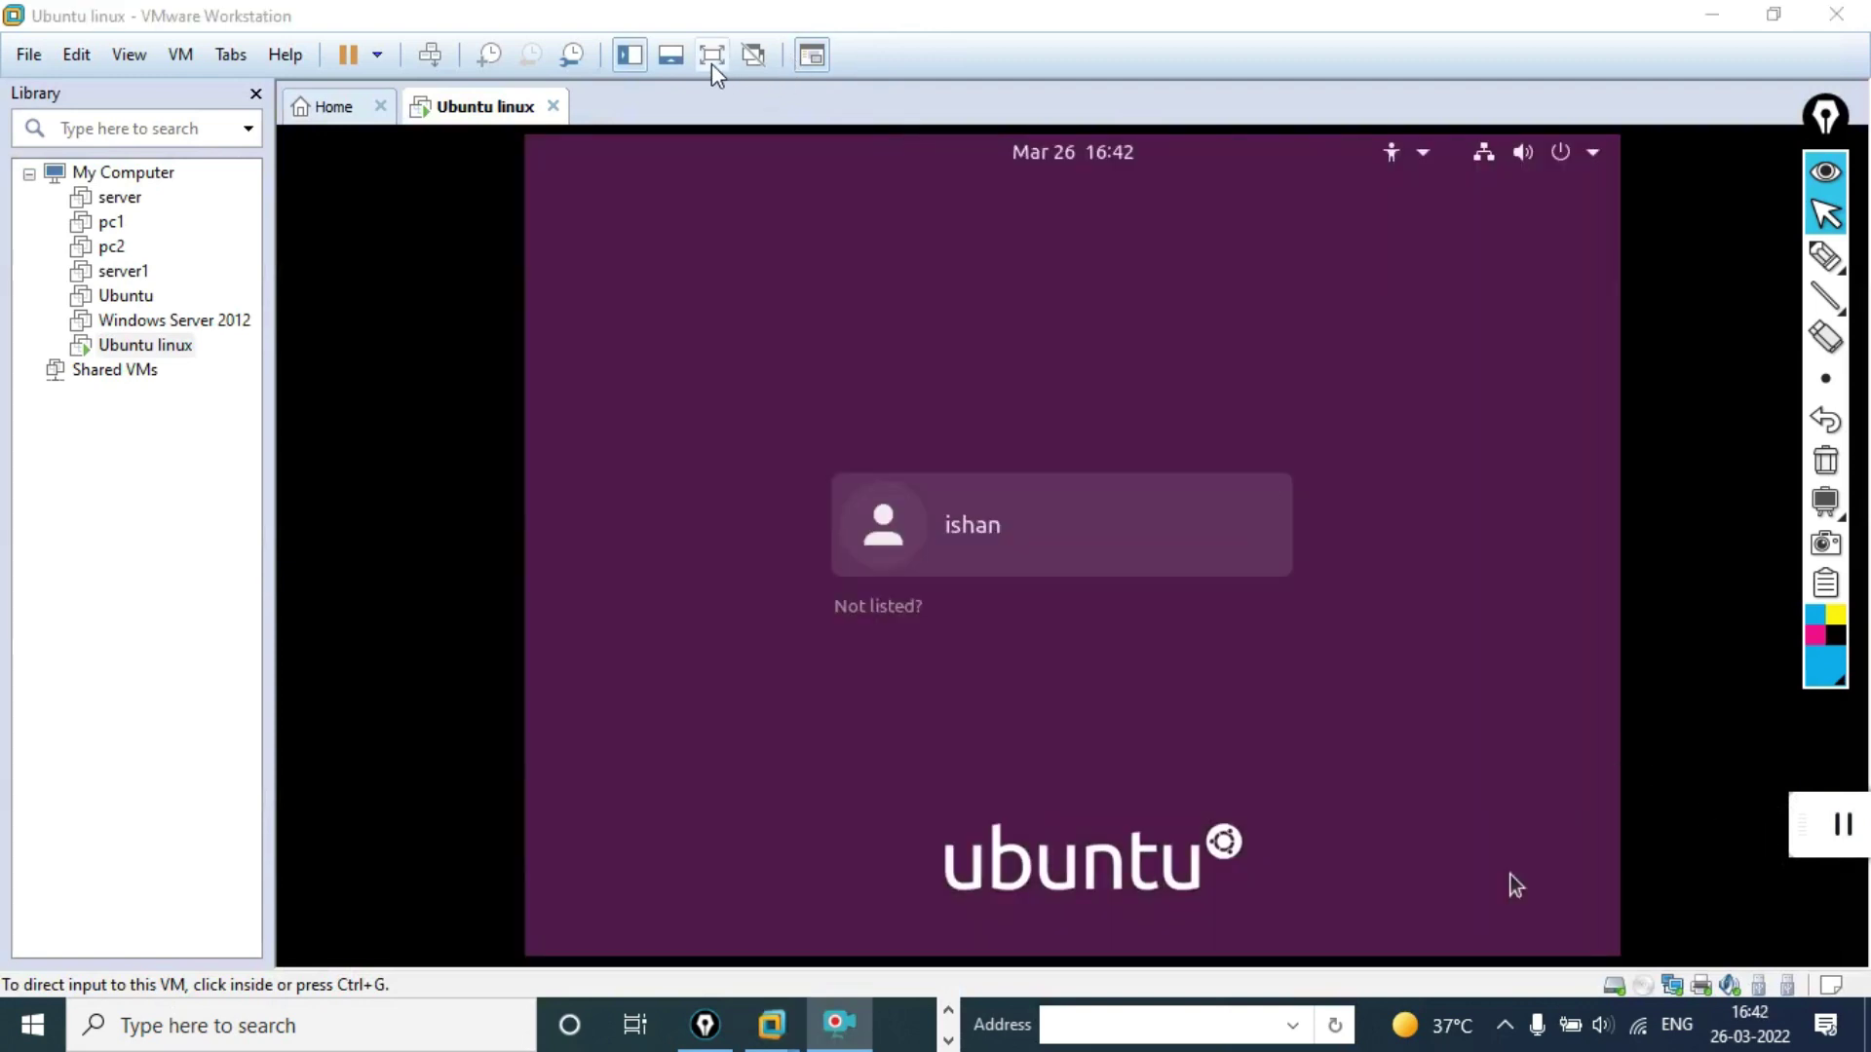
Step: Put the VM in full screen and sign in as the new user with their password
{"action": "left_click", "coordinate": [712, 62]}
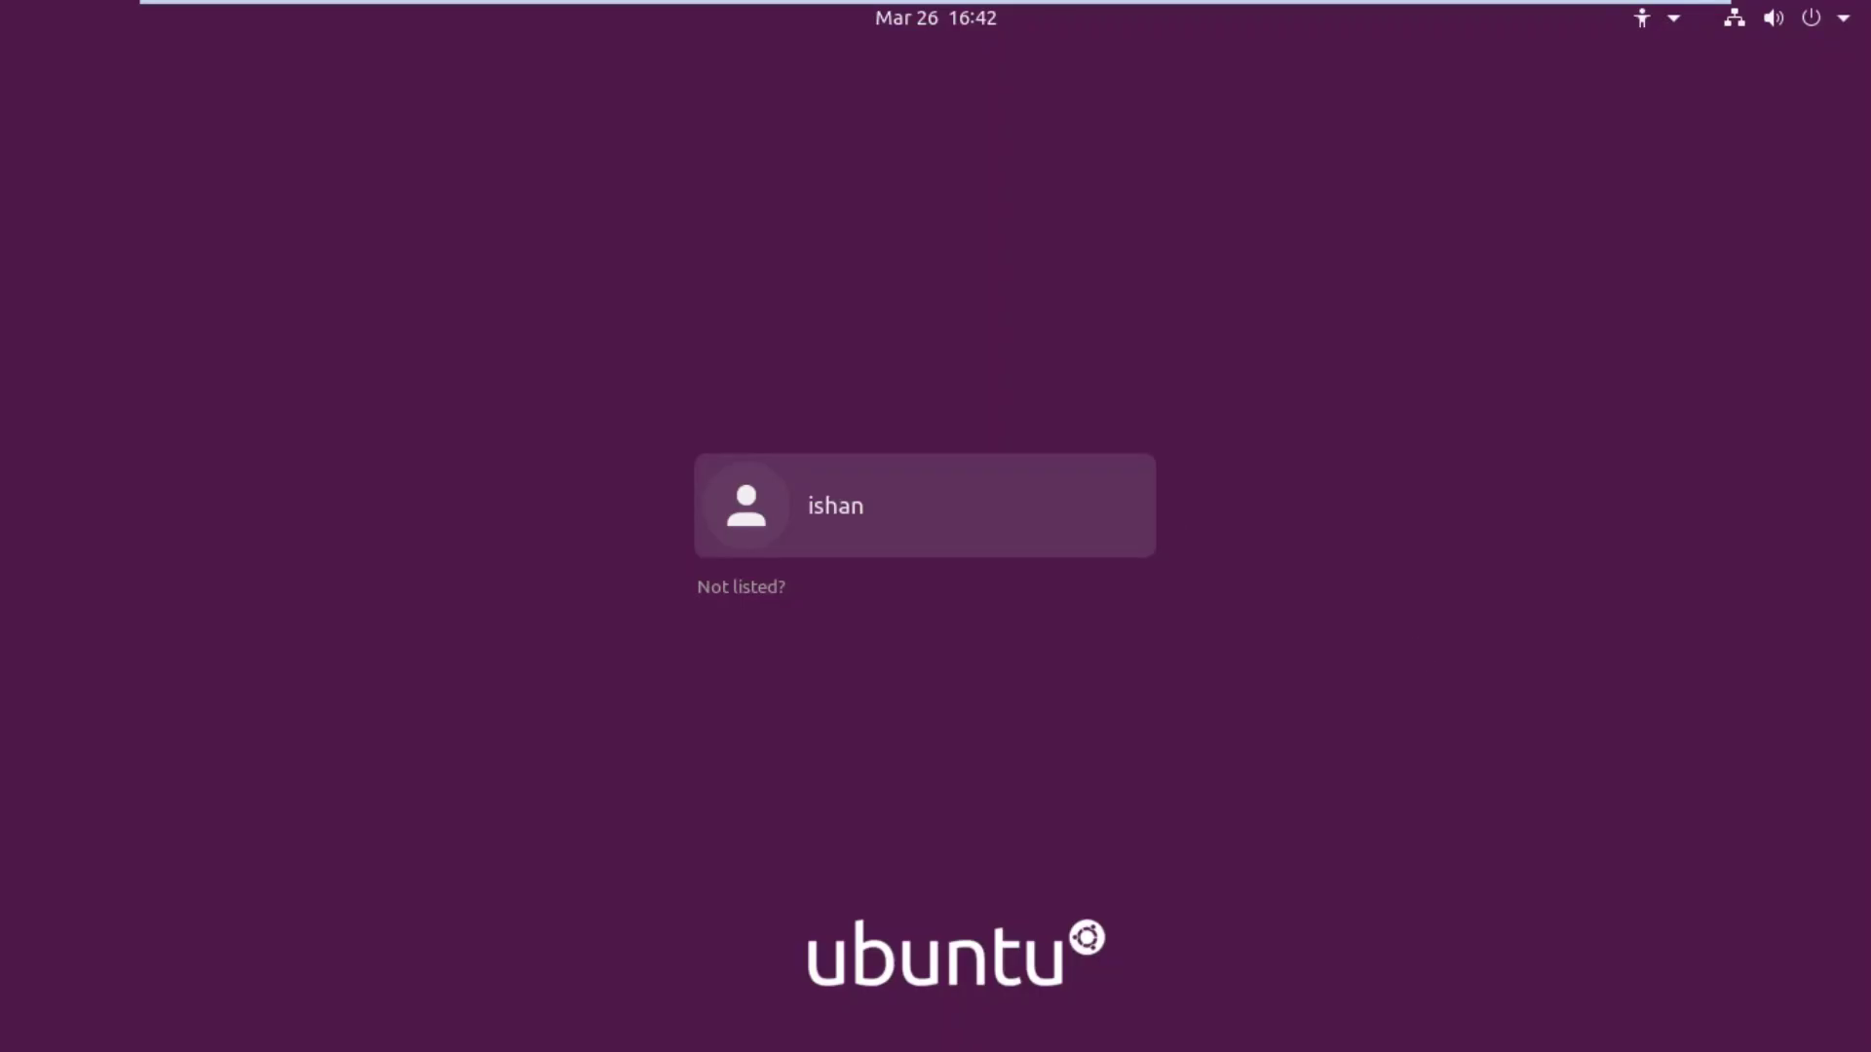
{"action": "left_click", "coordinate": [855, 512]}
{"action": "left_click", "coordinate": [855, 514]}
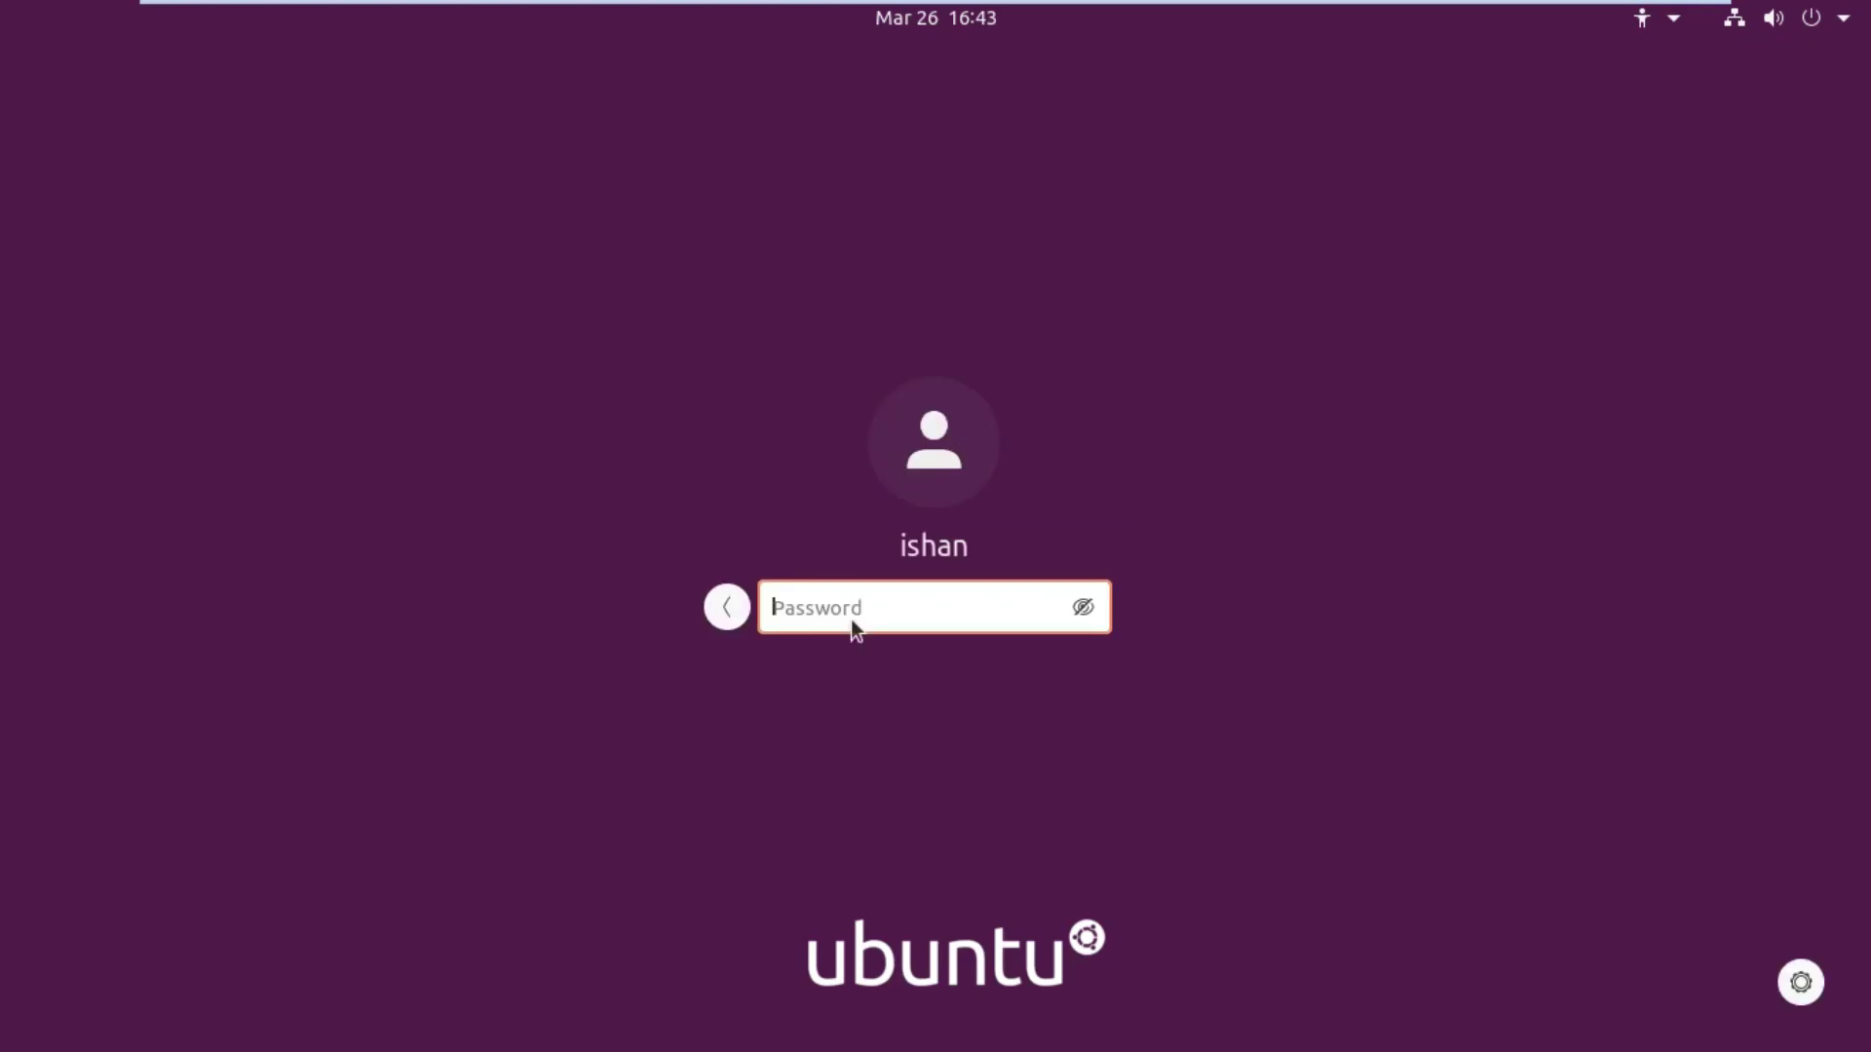
{"action": "type", "text": "●●●"}
{"action": "key", "text": "Return"}
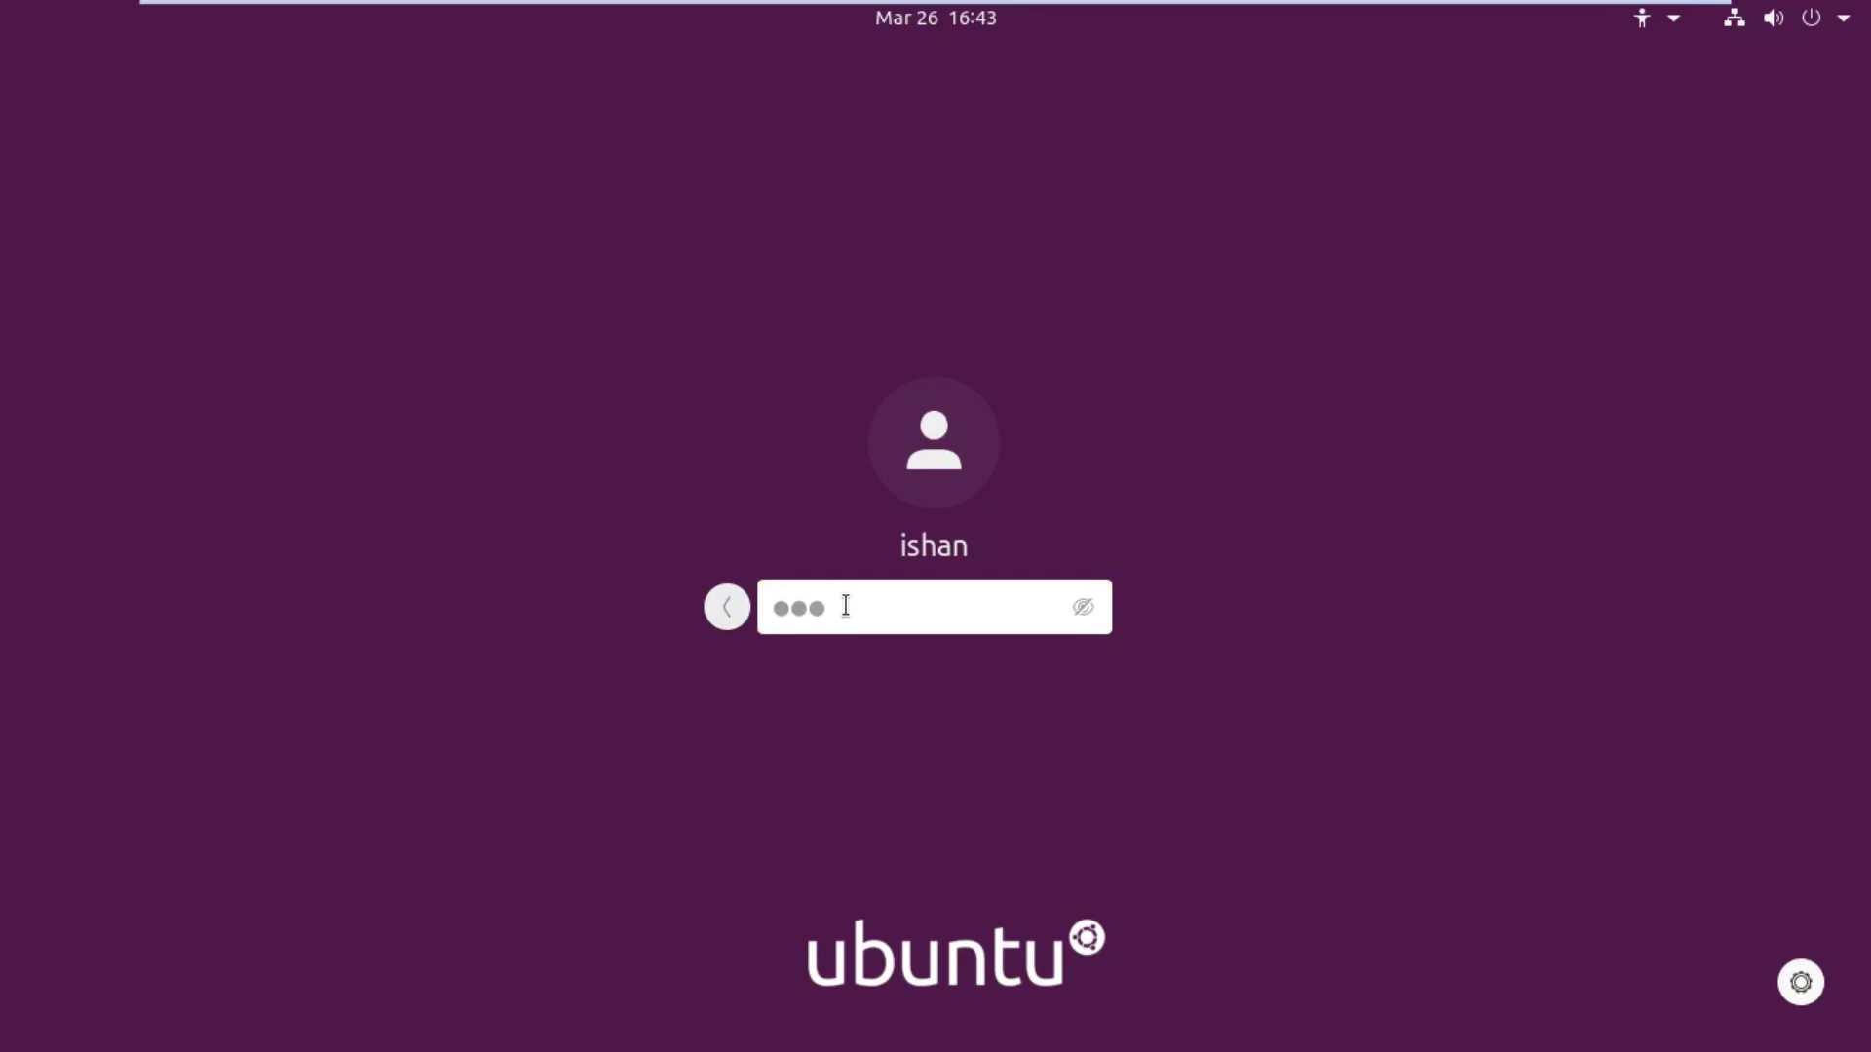